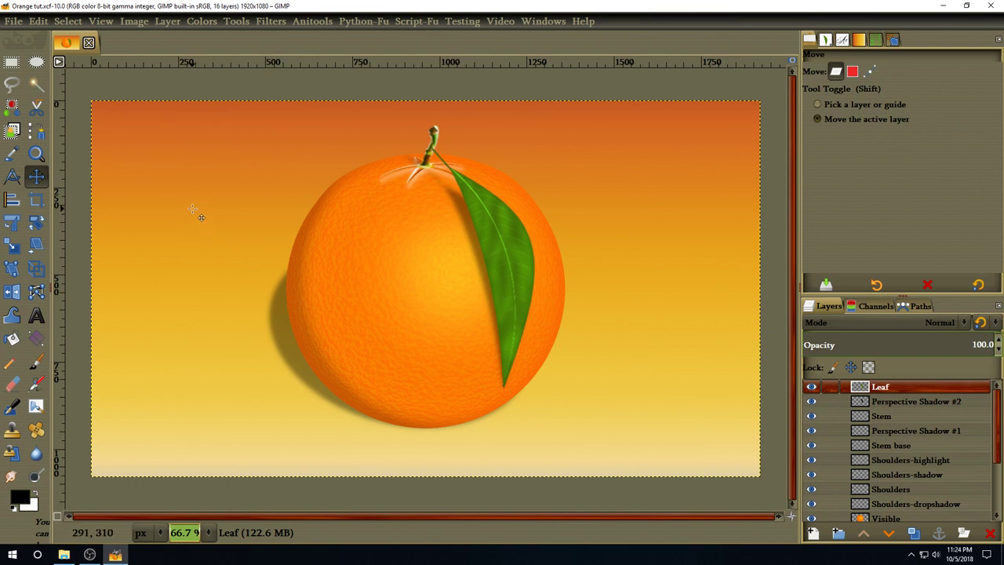
- Close the finished orange image and create a new blank white 1920×1080 image
click(89, 43)
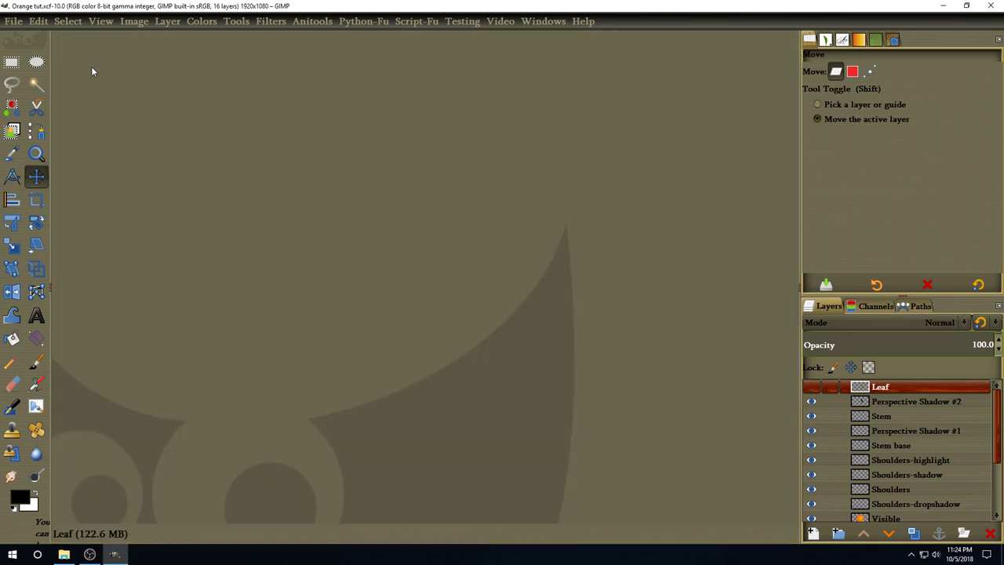
click(15, 24)
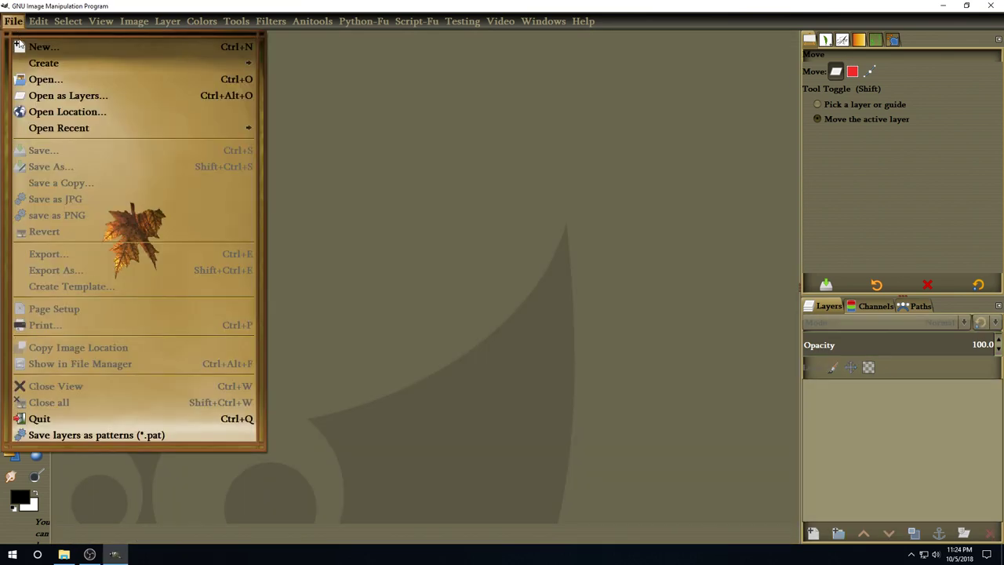
click(20, 47)
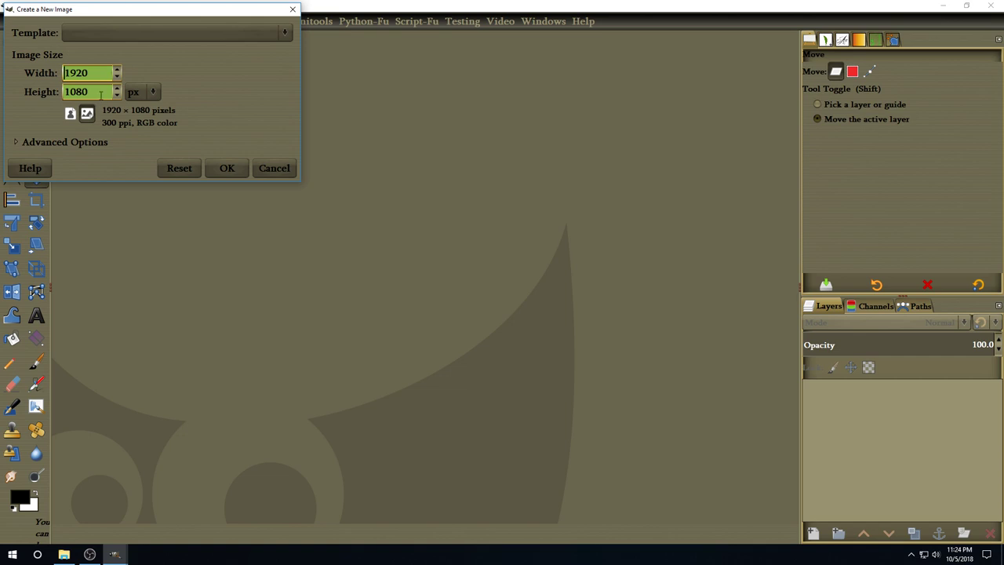
click(219, 164)
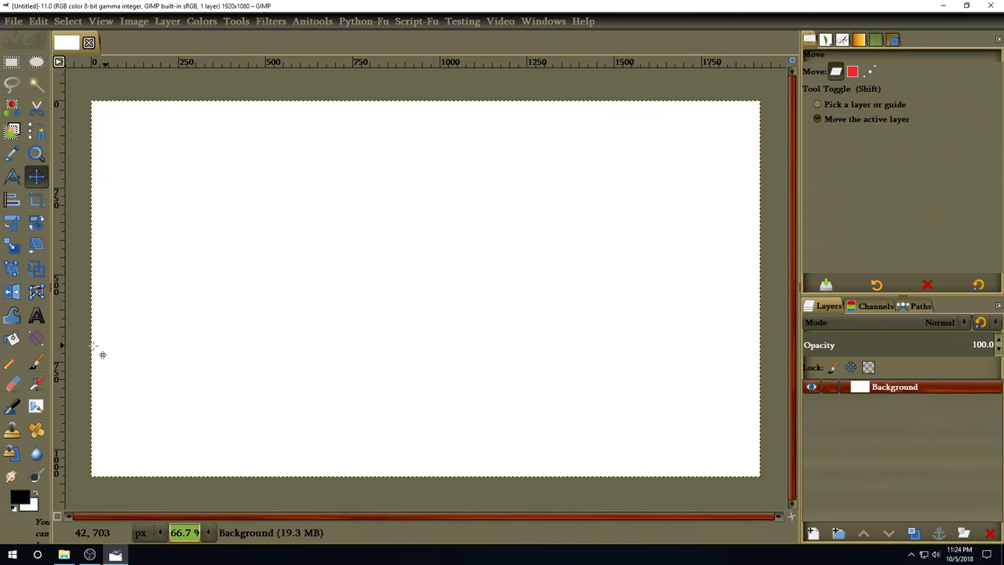
- Draw the Orange gradient in a straight vertical line from the canvas top to the bottom edge
click(37, 339)
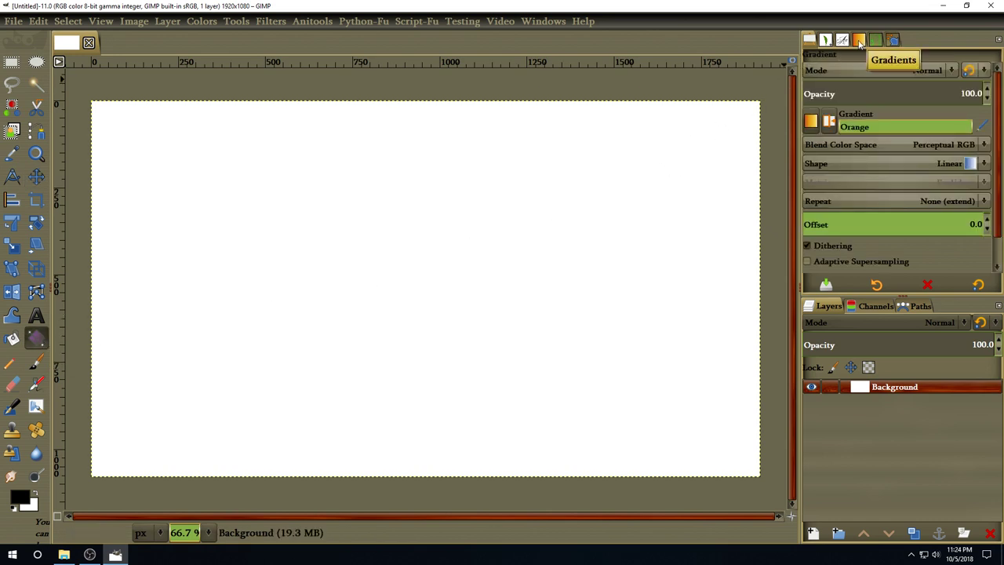
click(860, 40)
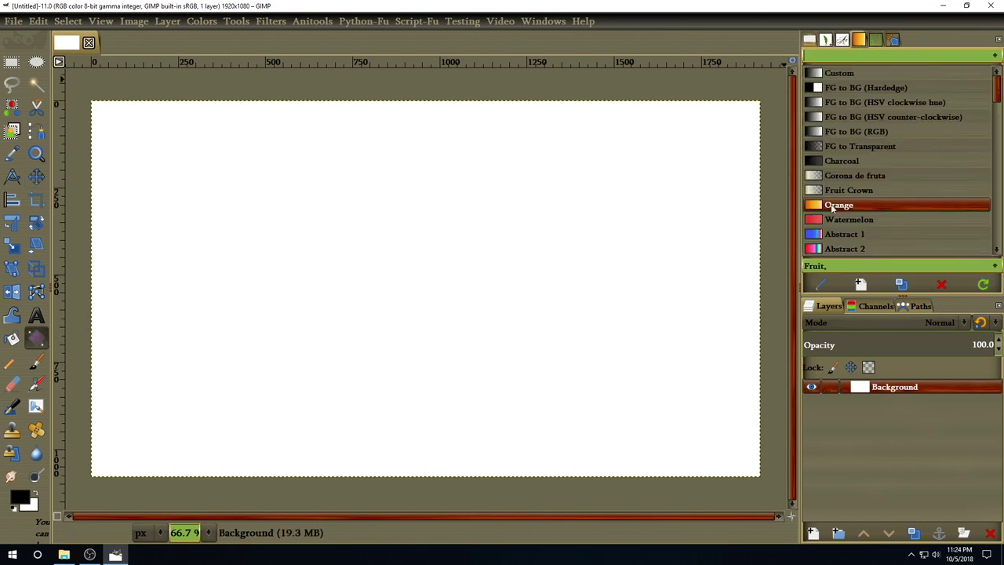
click(809, 41)
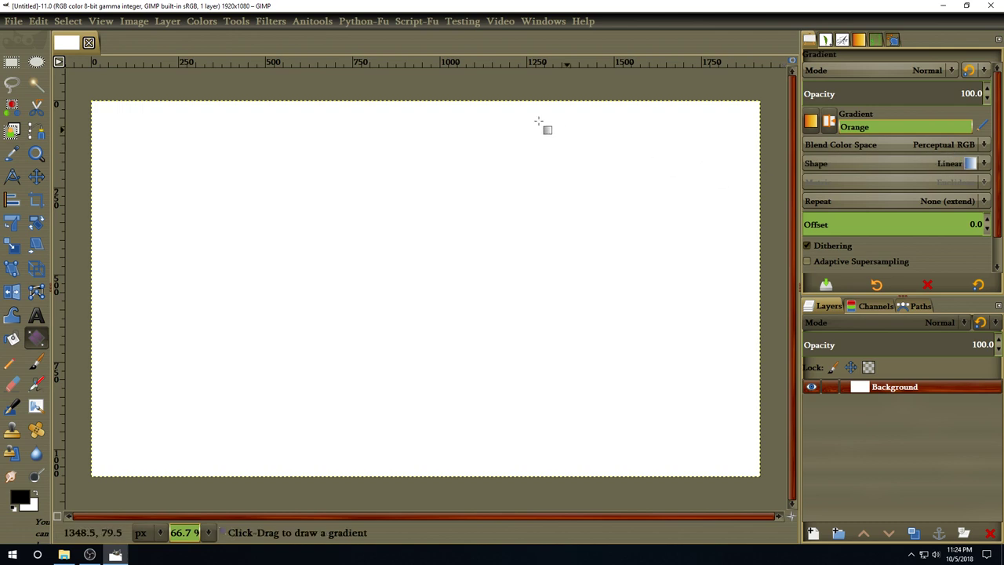
click(417, 93)
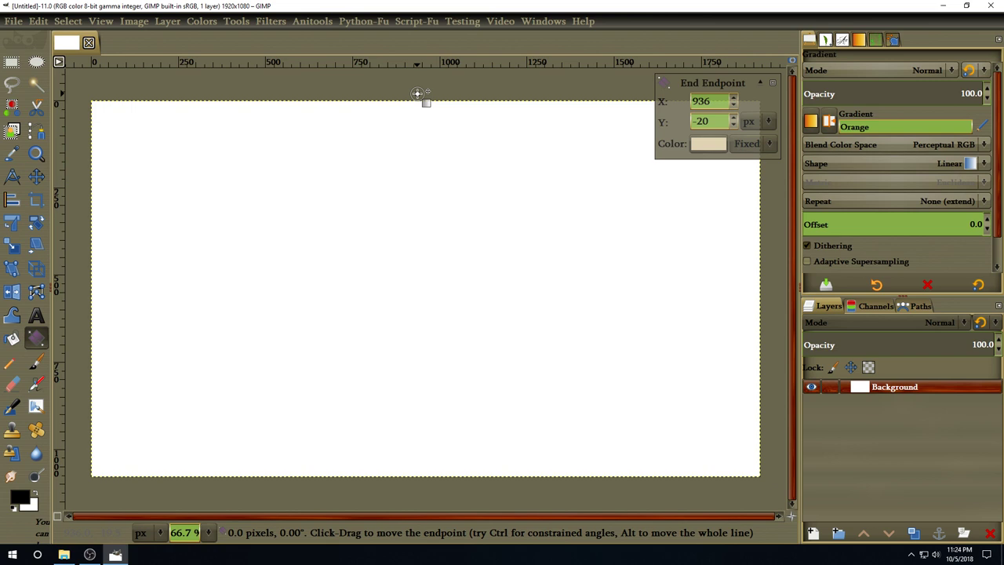
key(ctrl)
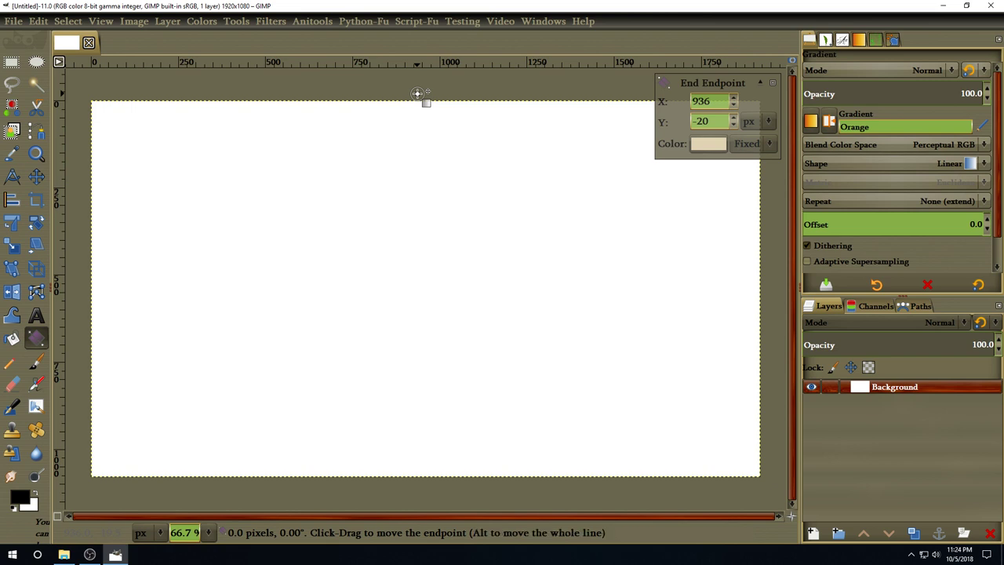
drag(418, 93, 416, 477)
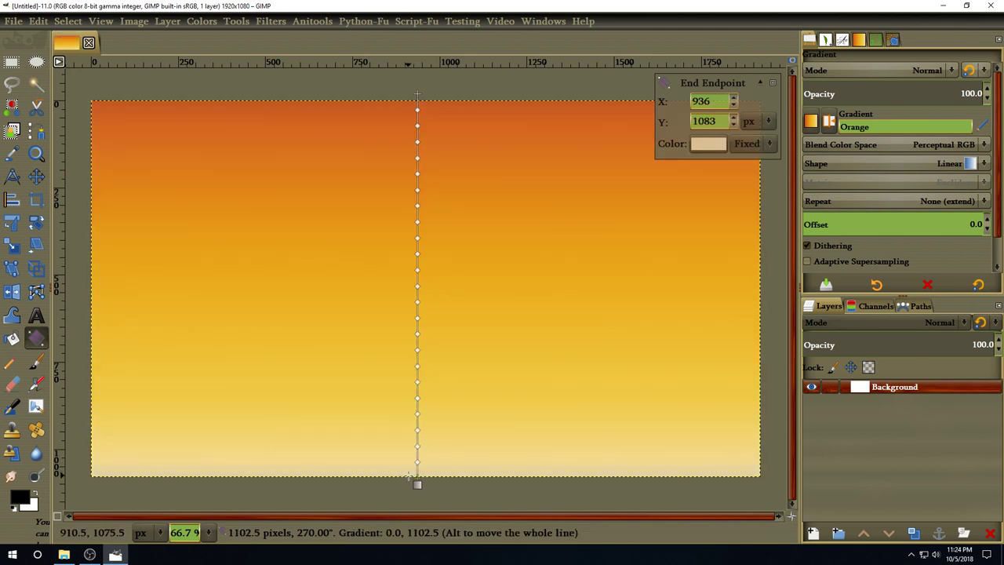
key(Return)
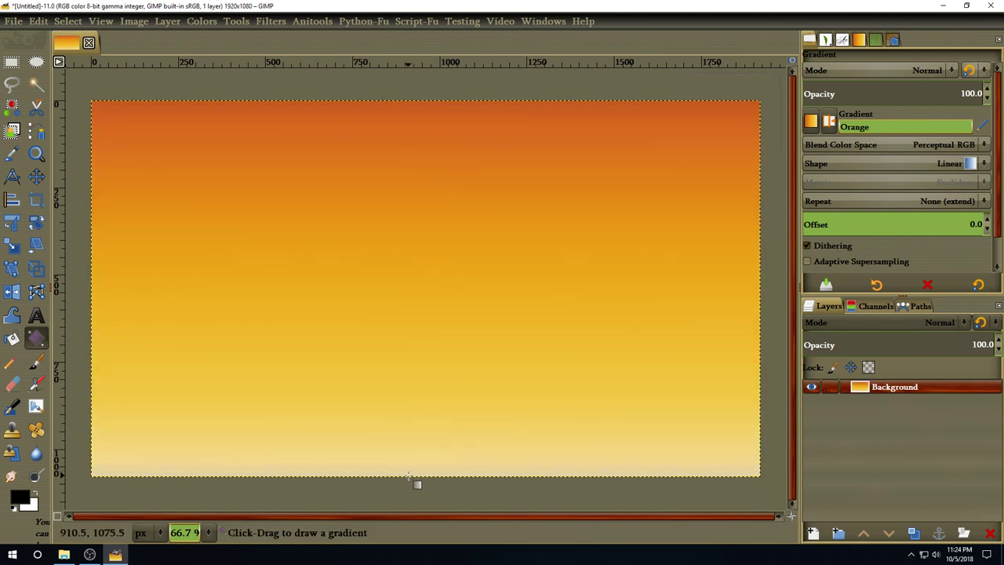
- Create a new transparent layer named Orange with width and height 800
click(813, 534)
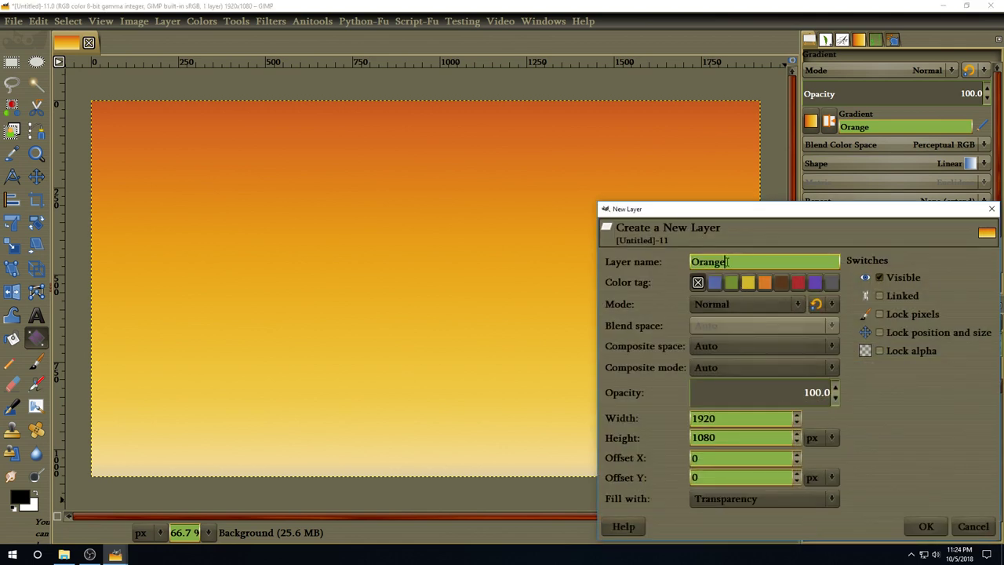
double_click(723, 419)
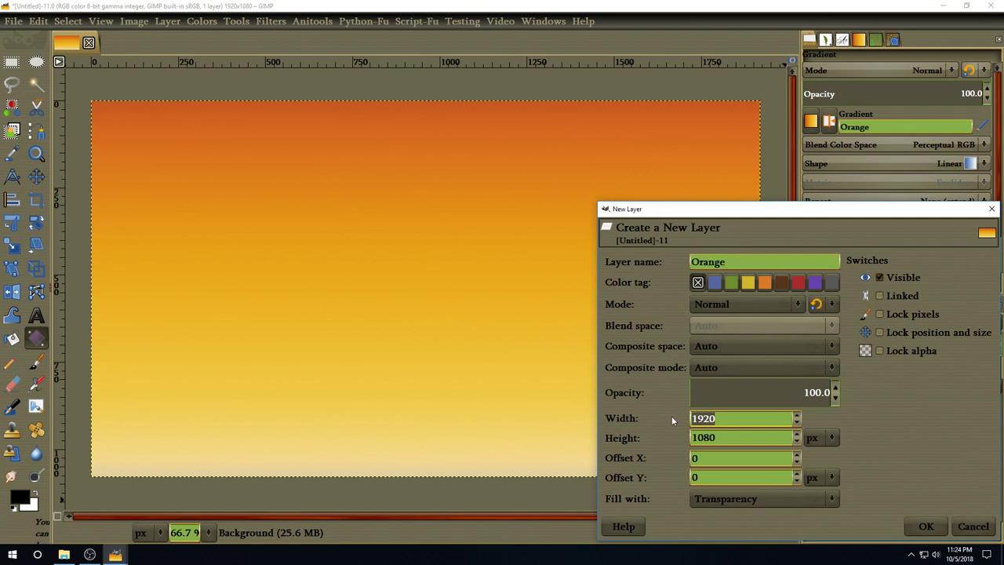
text(800)
key(Tab)
text(8)
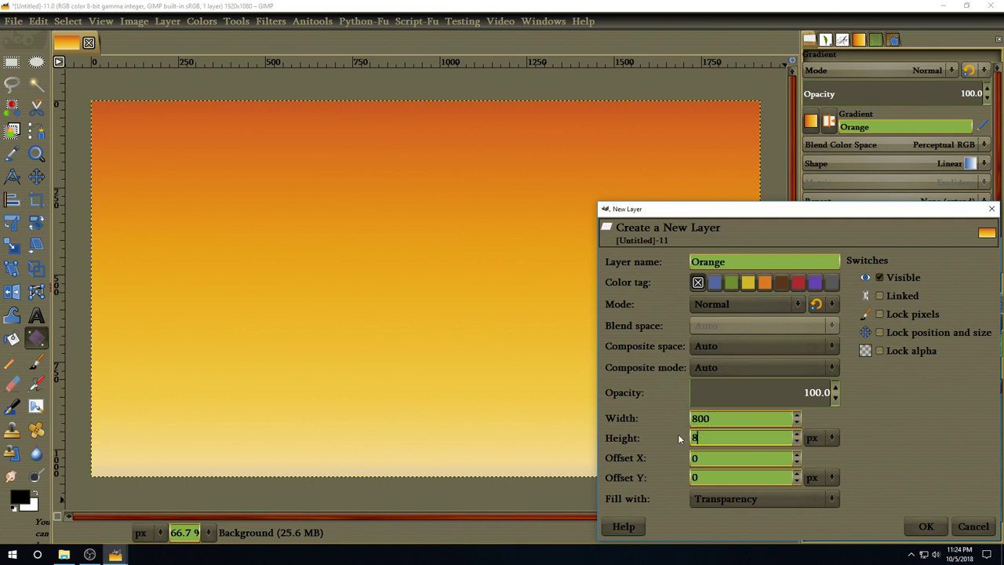
click(926, 527)
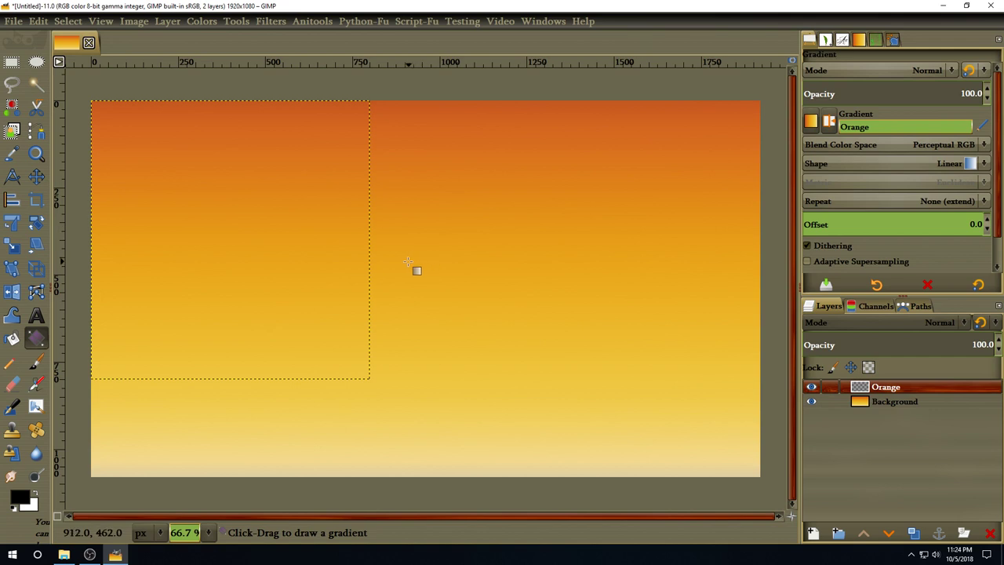
- Use the Align tool to centre the 800×800 Orange layer on the 1920×1080 canvas
click(12, 199)
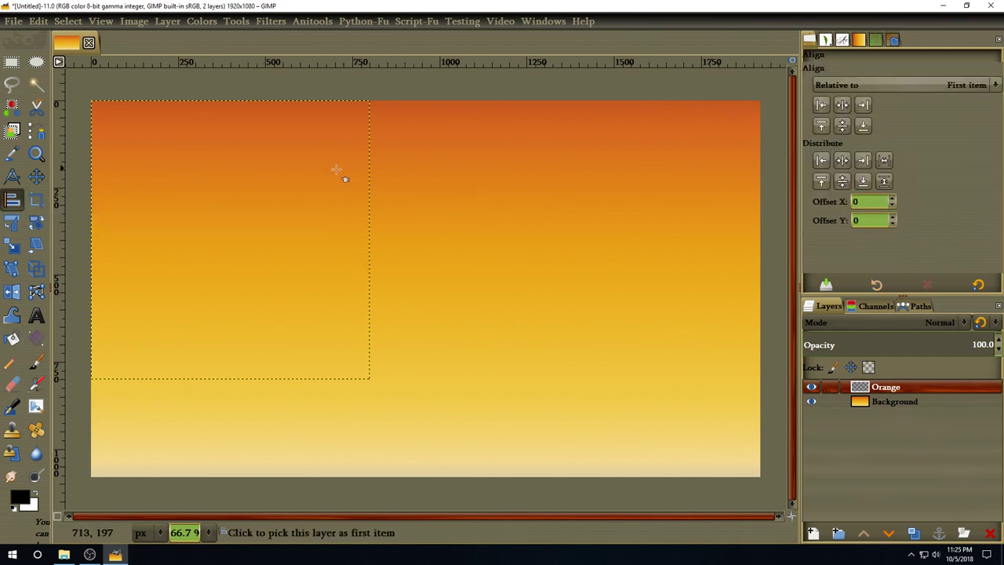
click(264, 206)
click(842, 105)
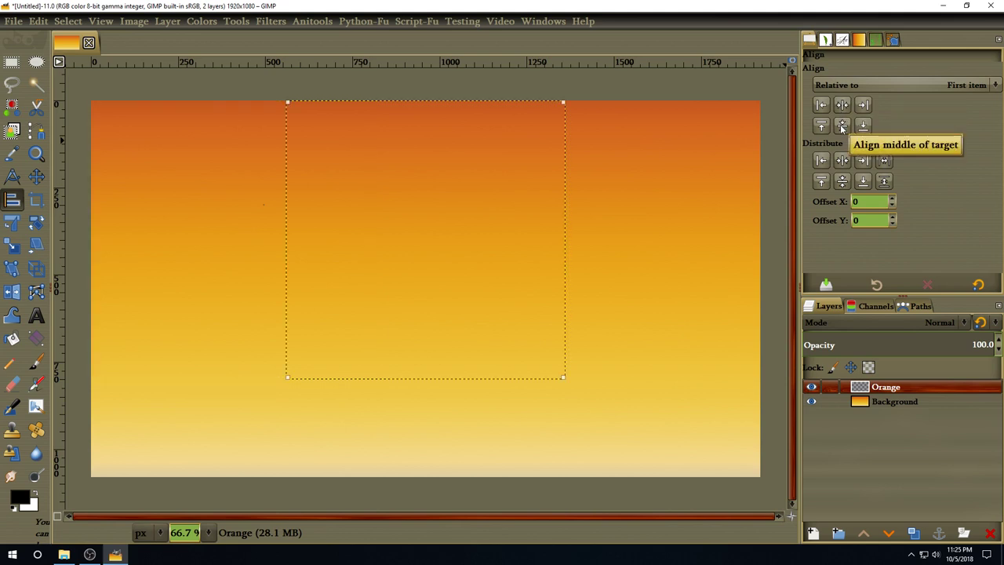
click(842, 125)
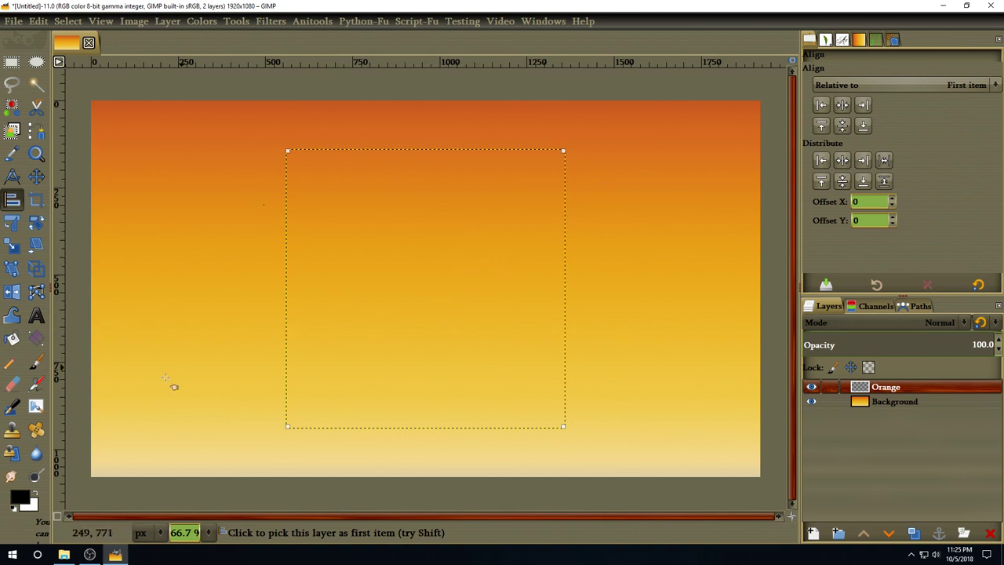
- Fill the Orange layer with foreground colour ff8b04 and duplicate it as Orange copy
click(22, 499)
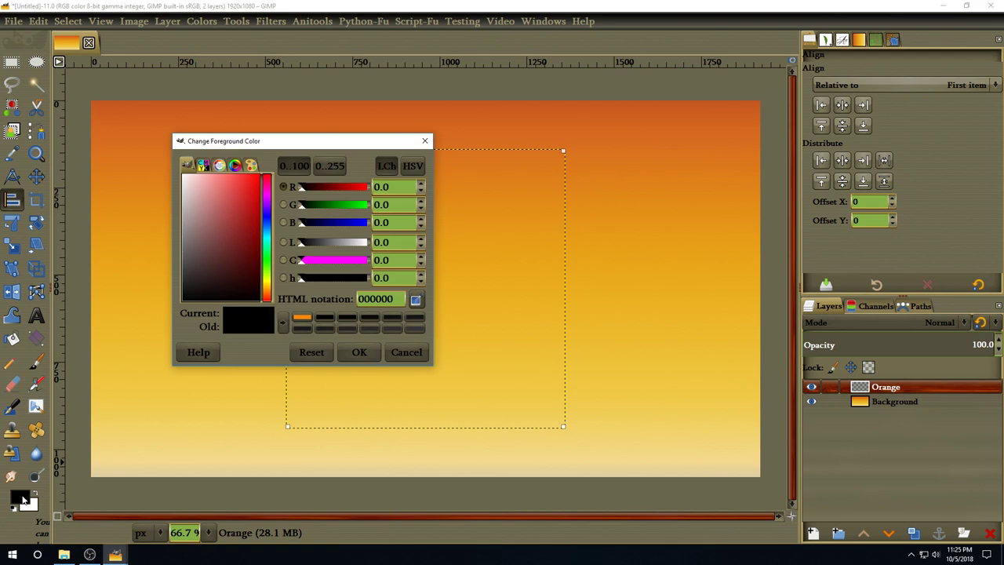
click(302, 318)
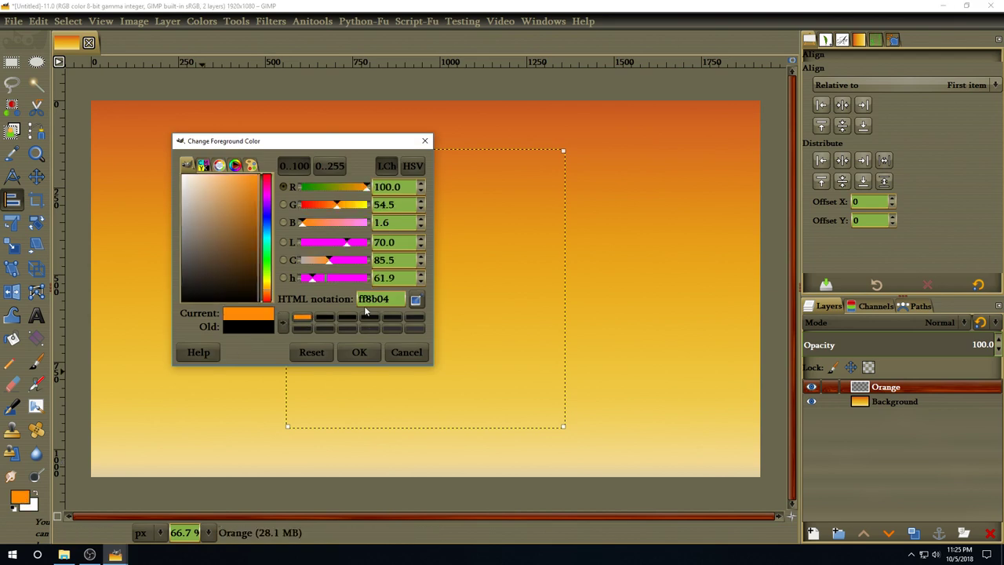
click(360, 352)
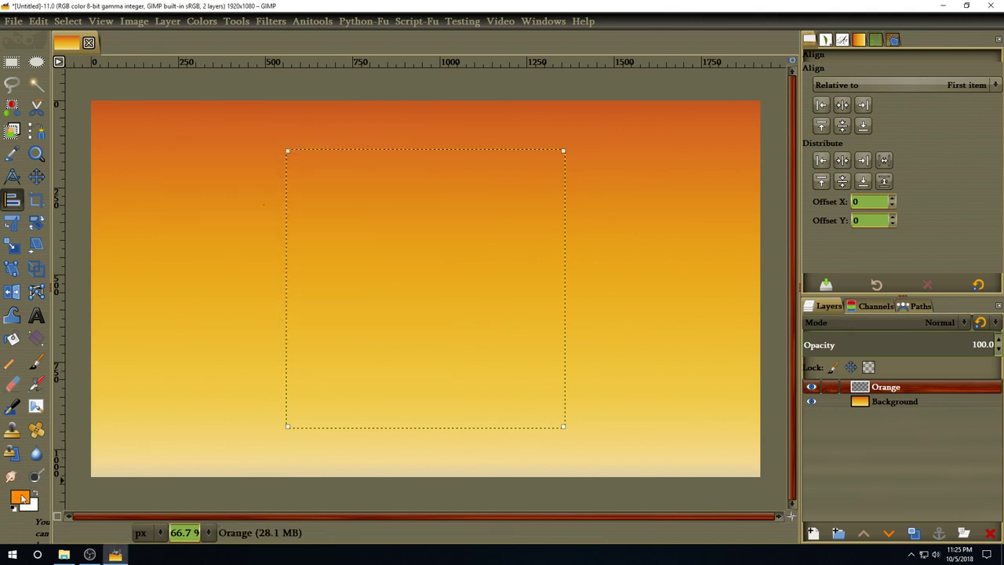
drag(22, 499, 419, 258)
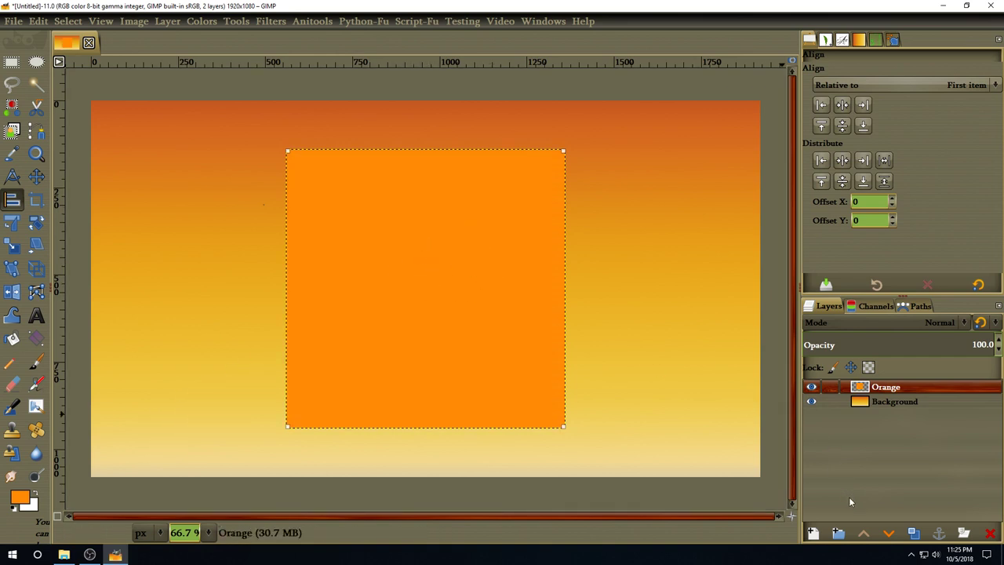
click(915, 532)
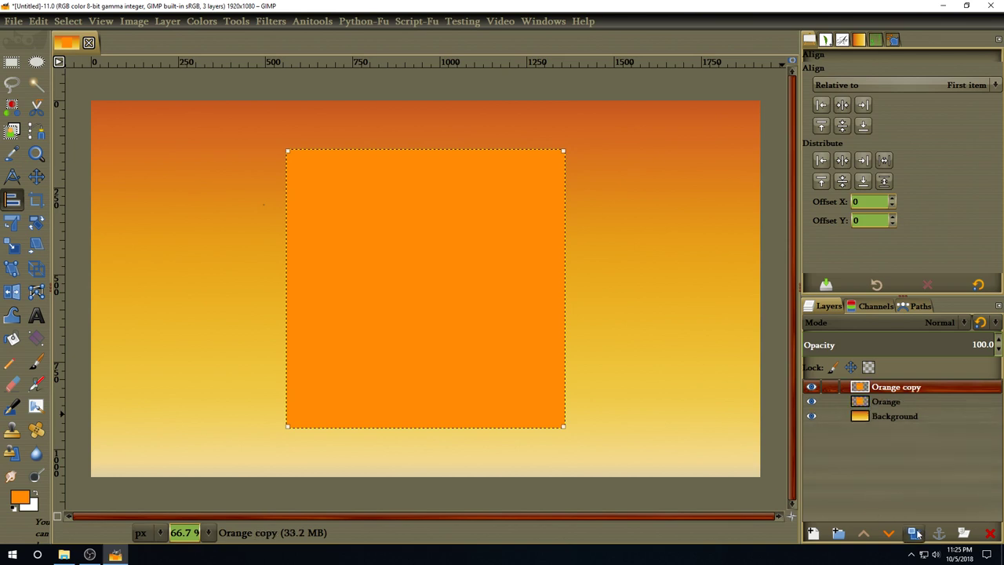
- Apply HSV Noise with Value 1.0 to the Orange copy layer
click(274, 27)
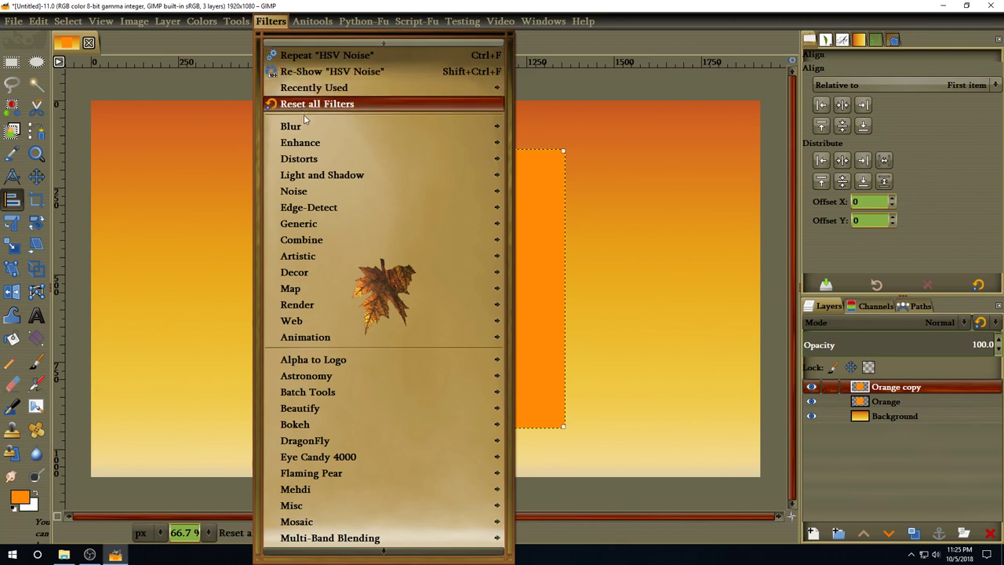
mouse_move(317, 192)
click(571, 207)
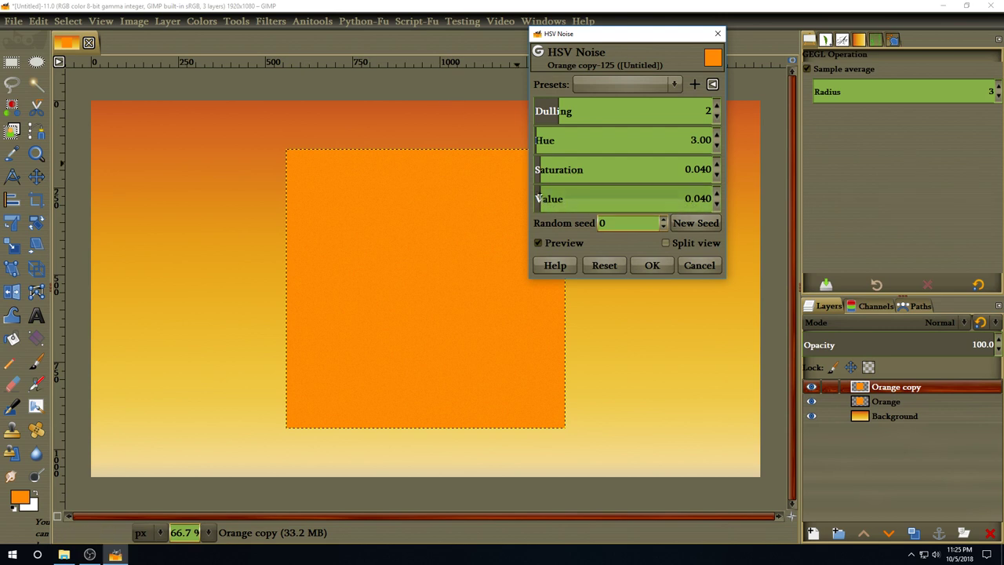
drag(539, 196, 710, 198)
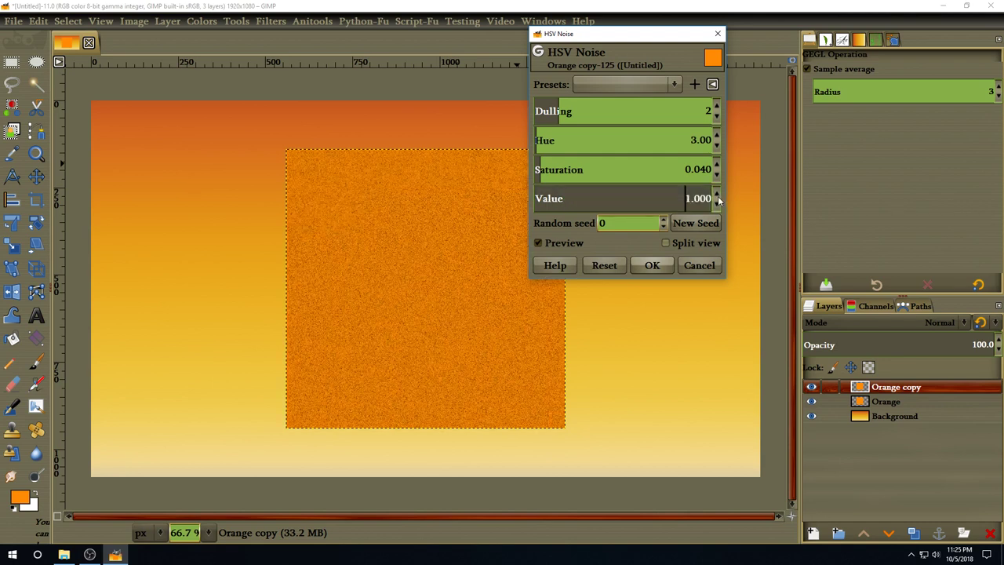
click(652, 265)
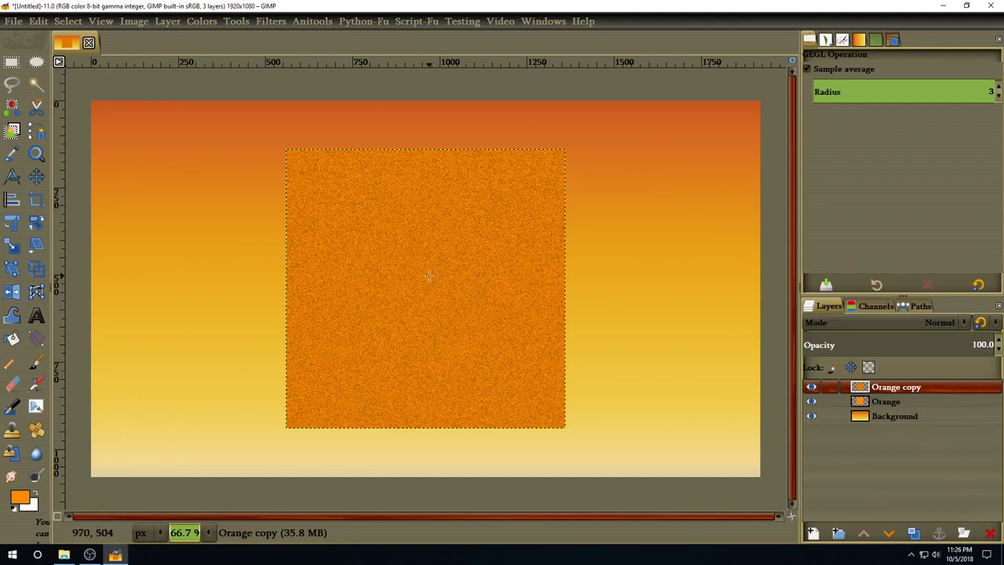
- Apply G'MIC-Qt's Lights & shadows > Relief light filter with default settings to Orange copy
click(271, 21)
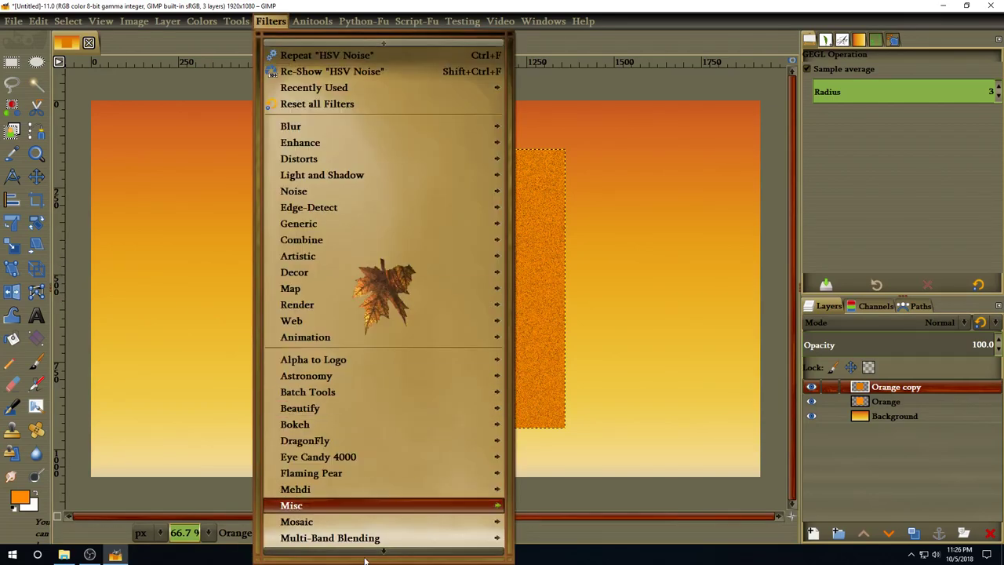
mouse_move(365, 560)
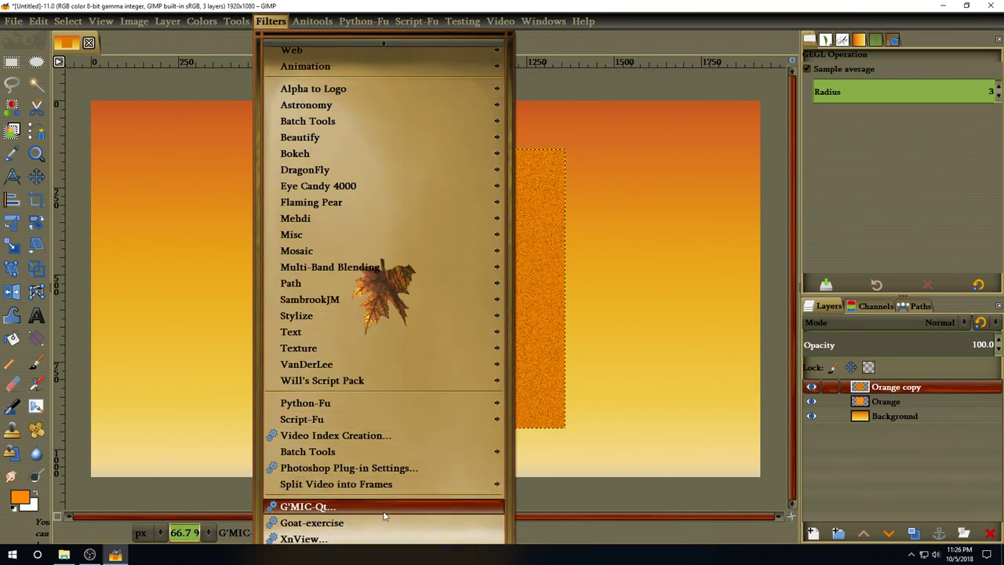
click(385, 510)
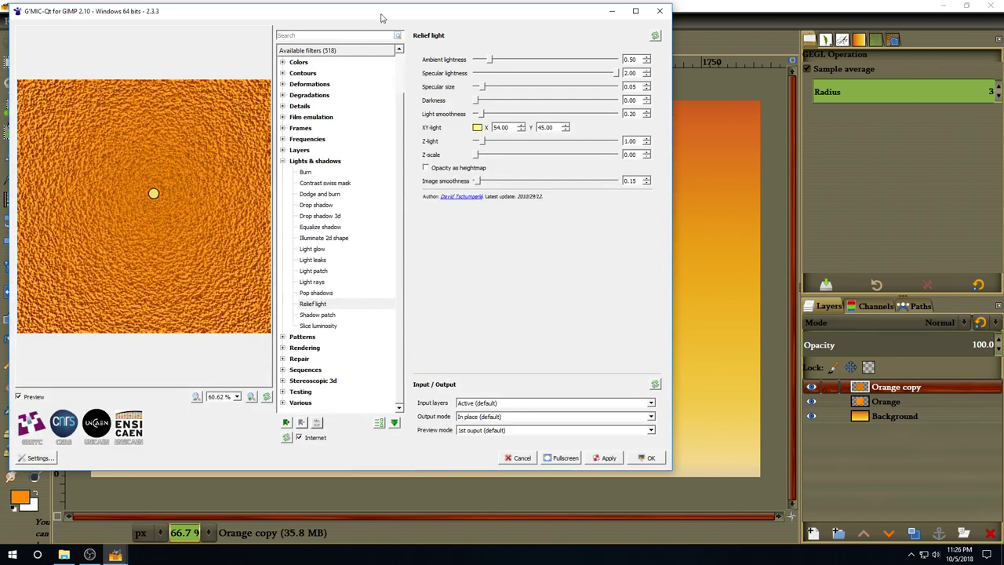
drag(384, 17, 377, 17)
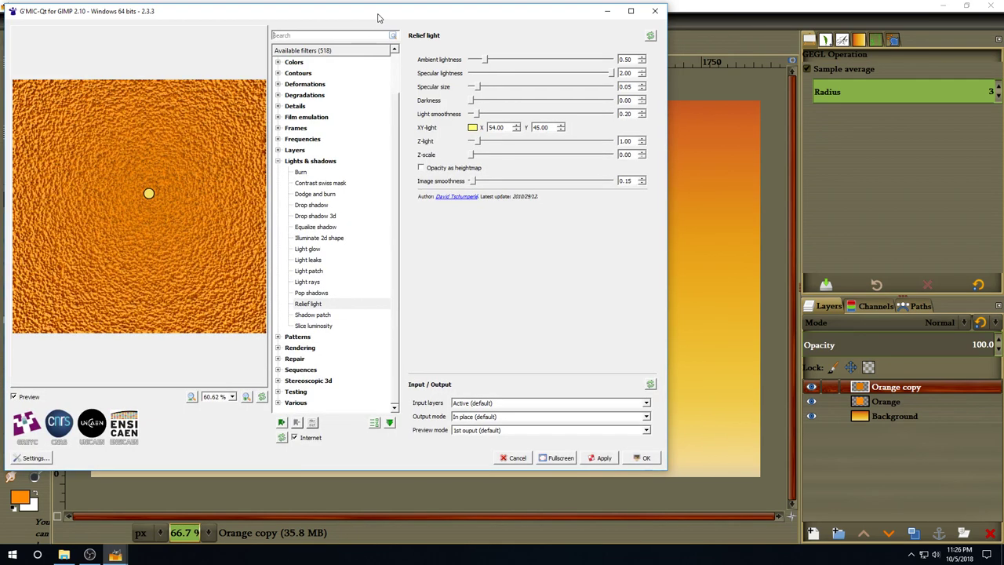
click(279, 161)
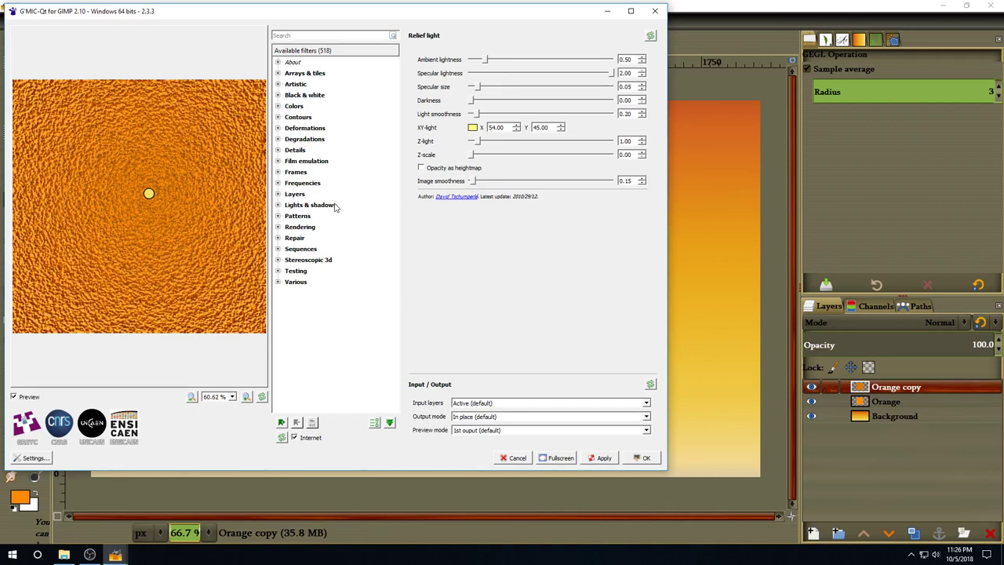
click(277, 205)
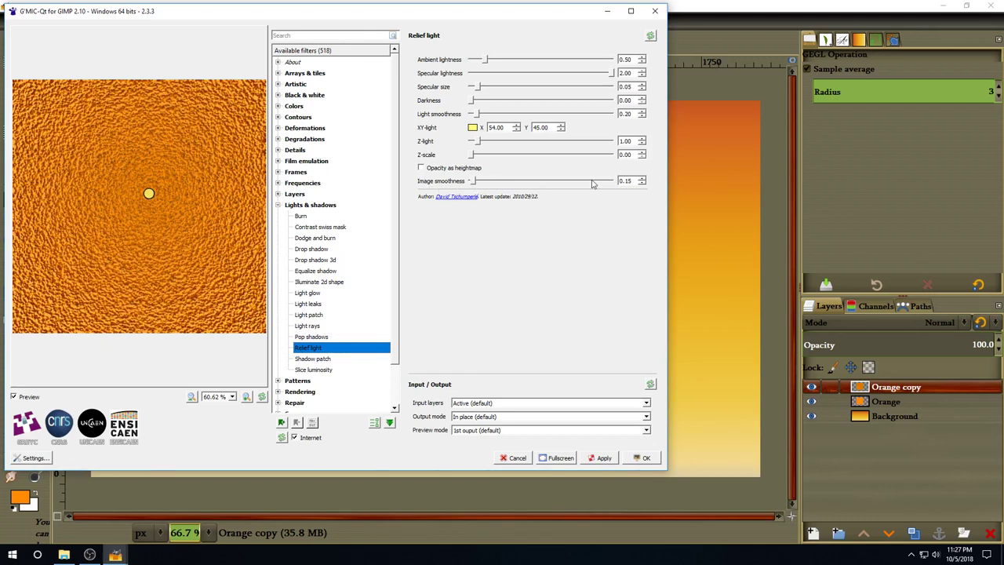
click(648, 463)
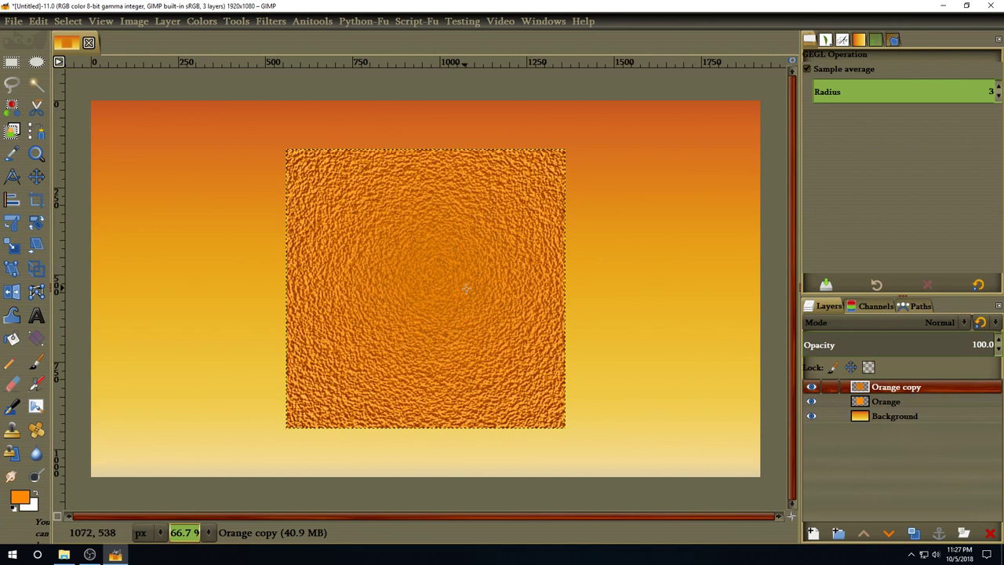
- Set Orange copy to Soft light mode at 55 opacity, then merge it down into Orange
click(875, 320)
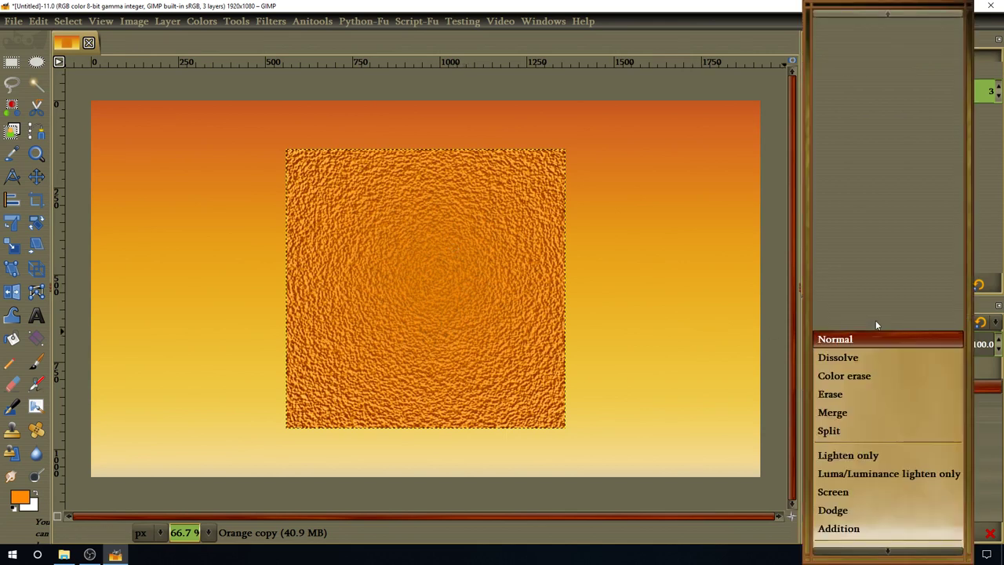
scroll(897, 415, down, 5)
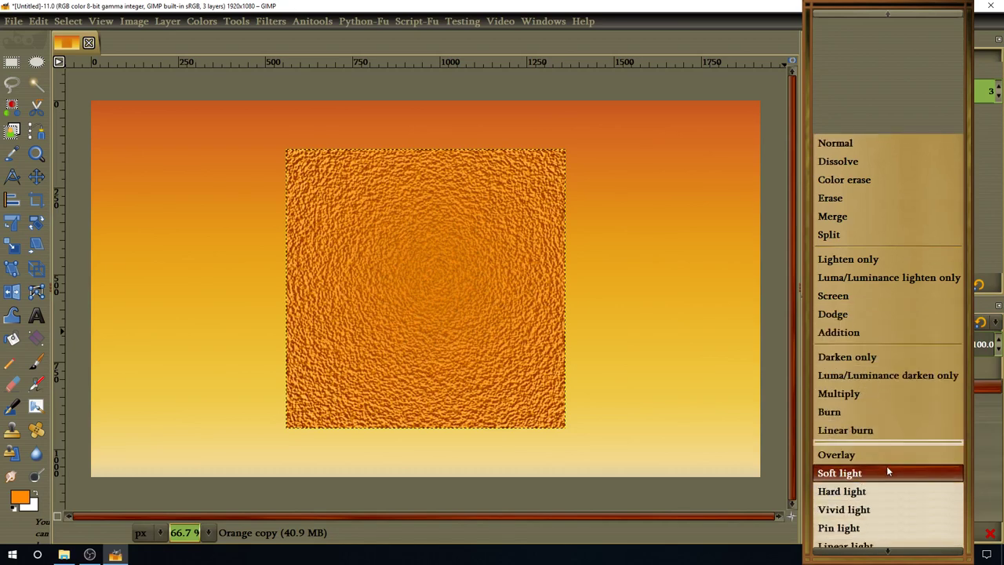
click(890, 472)
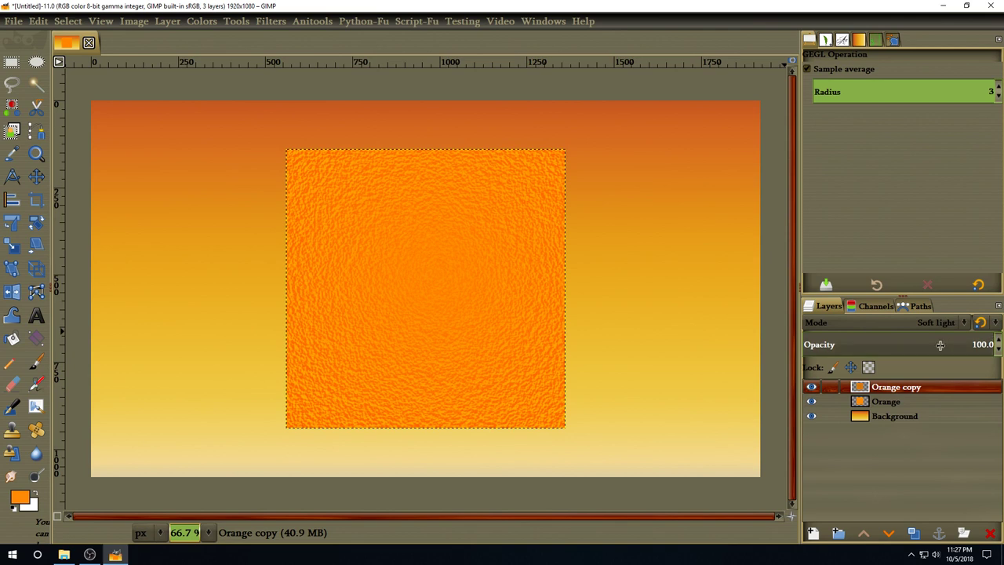
text(55)
key(Return)
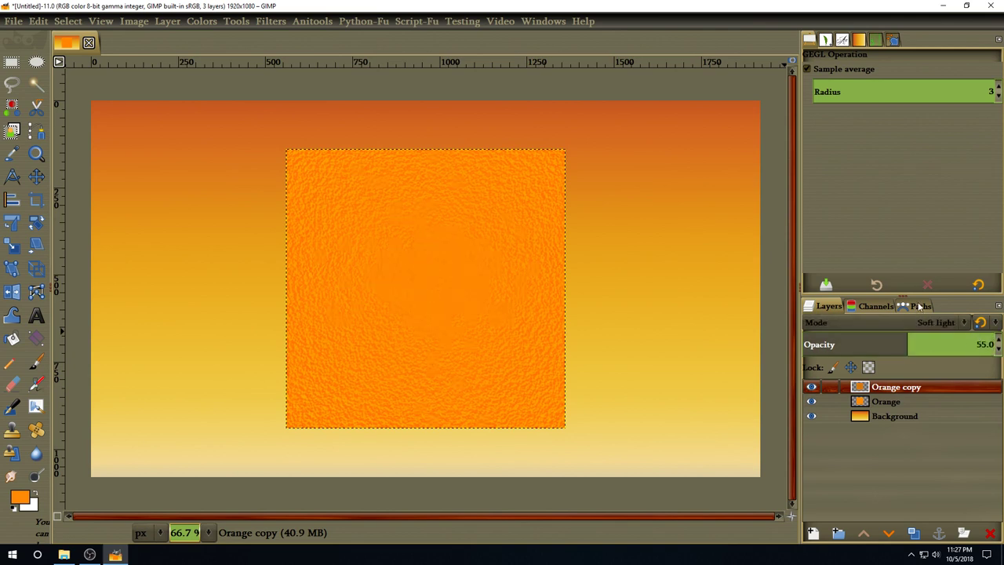
right_click(903, 387)
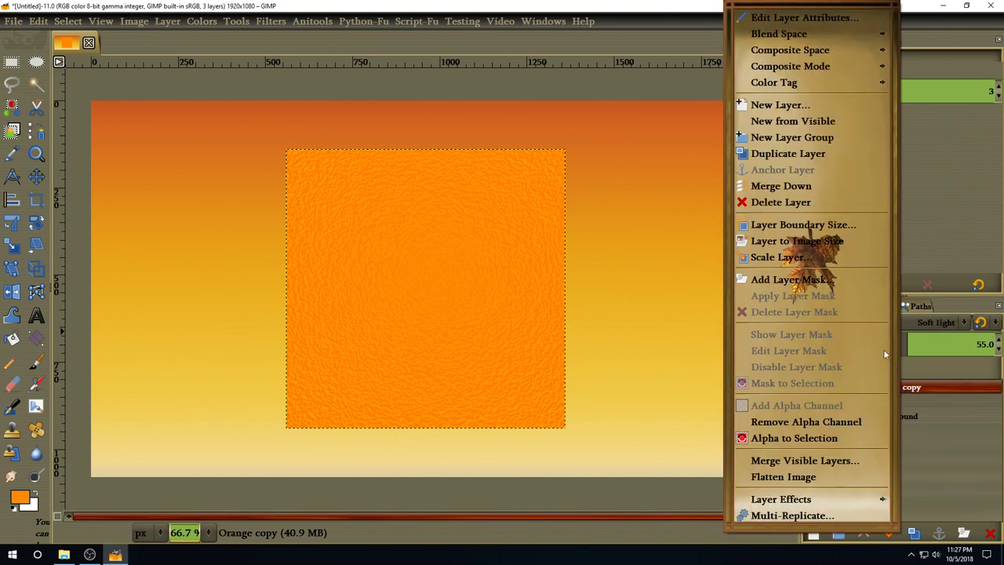
click(810, 192)
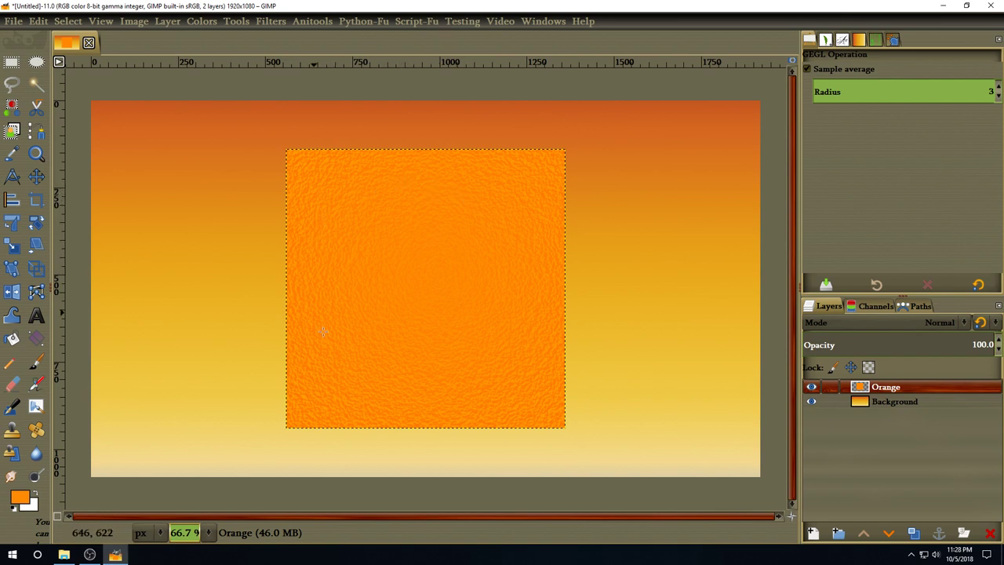
- Apply the Apply Lens distortion to the orange with the lens background colour's alpha set to 0
click(270, 21)
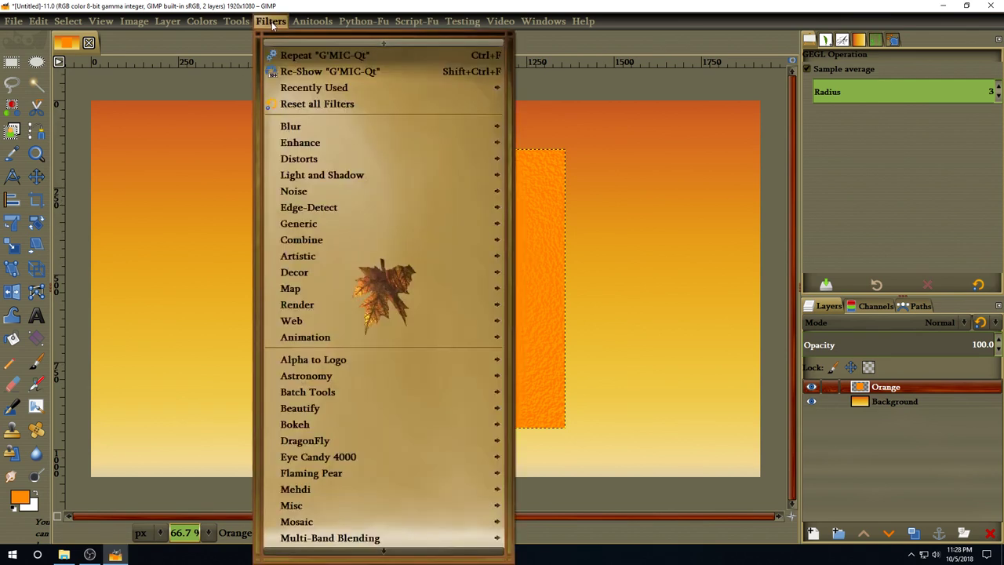
mouse_move(303, 164)
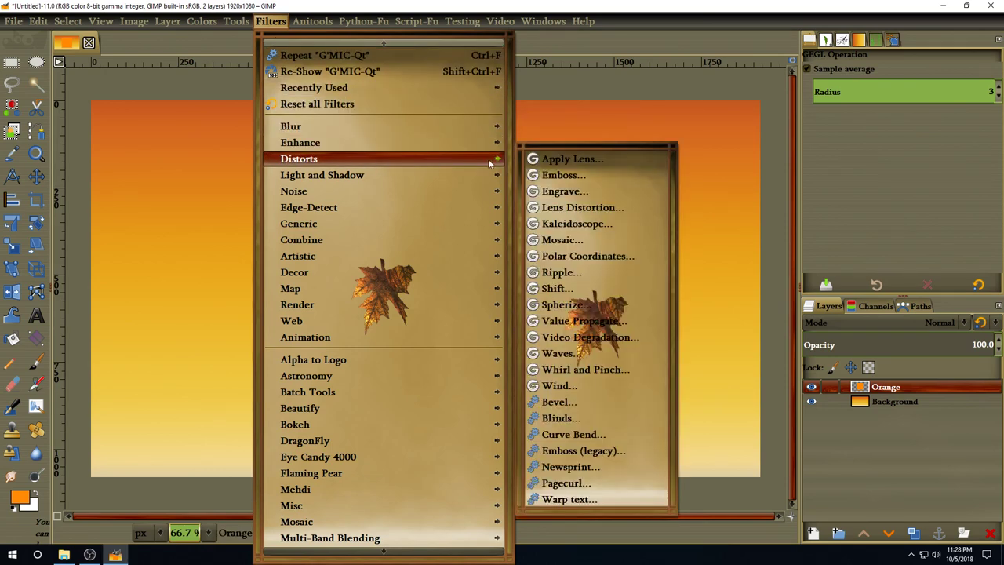
click(571, 160)
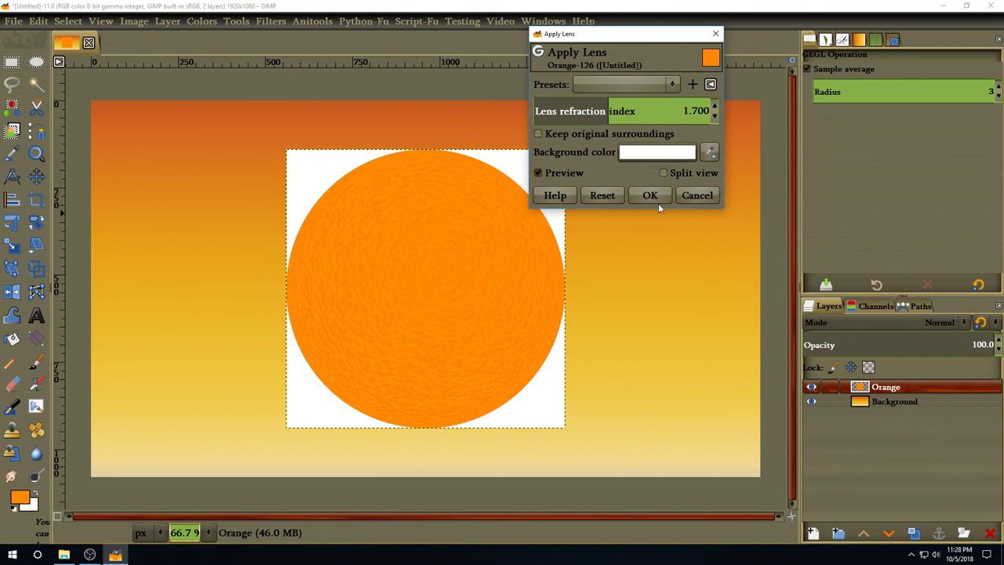
click(649, 155)
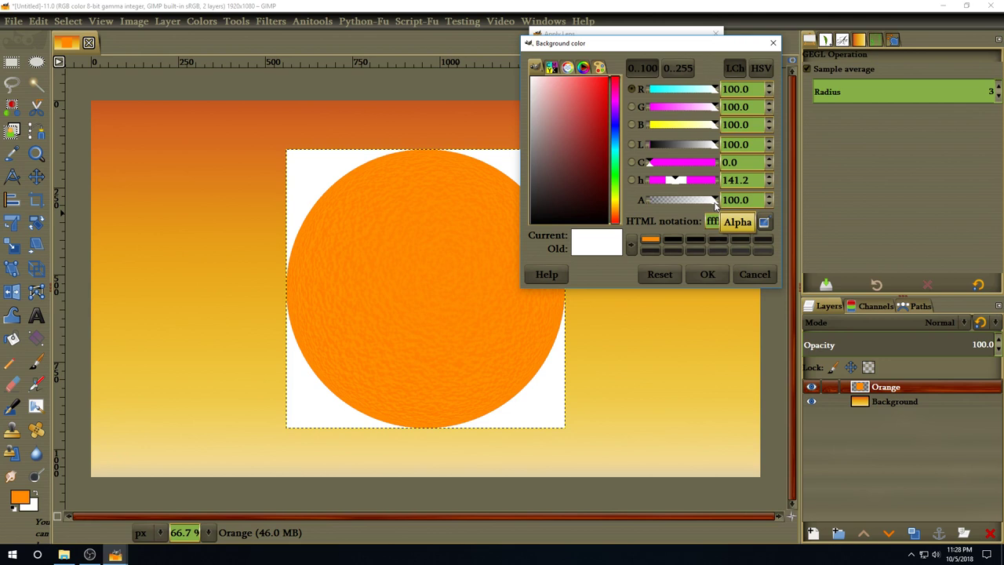
drag(715, 204, 639, 209)
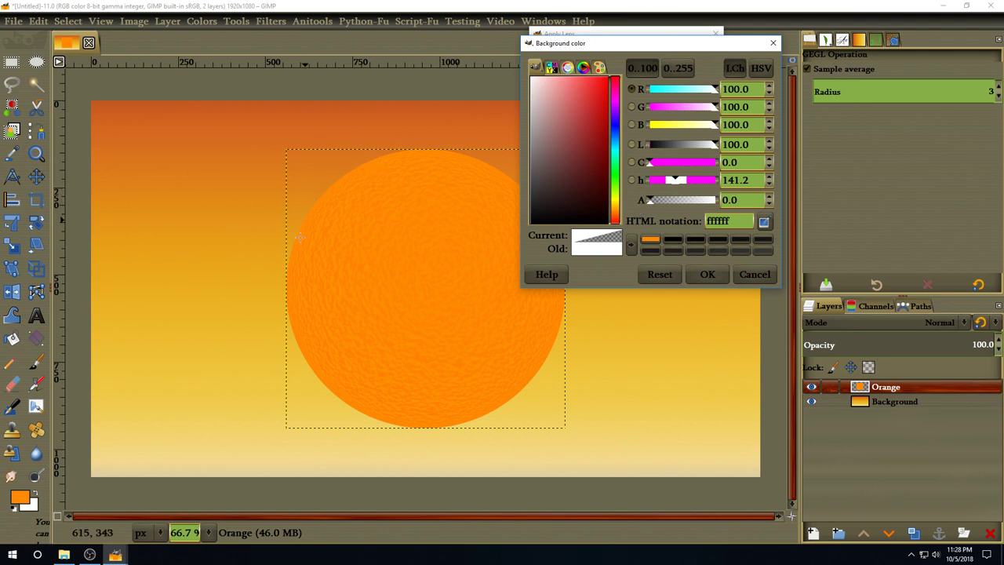
click(708, 275)
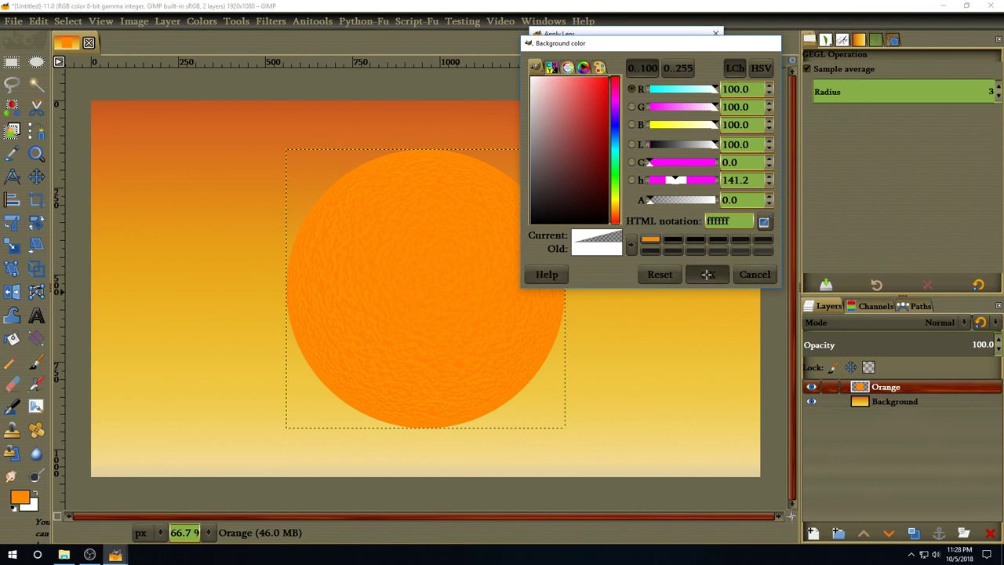
click(651, 199)
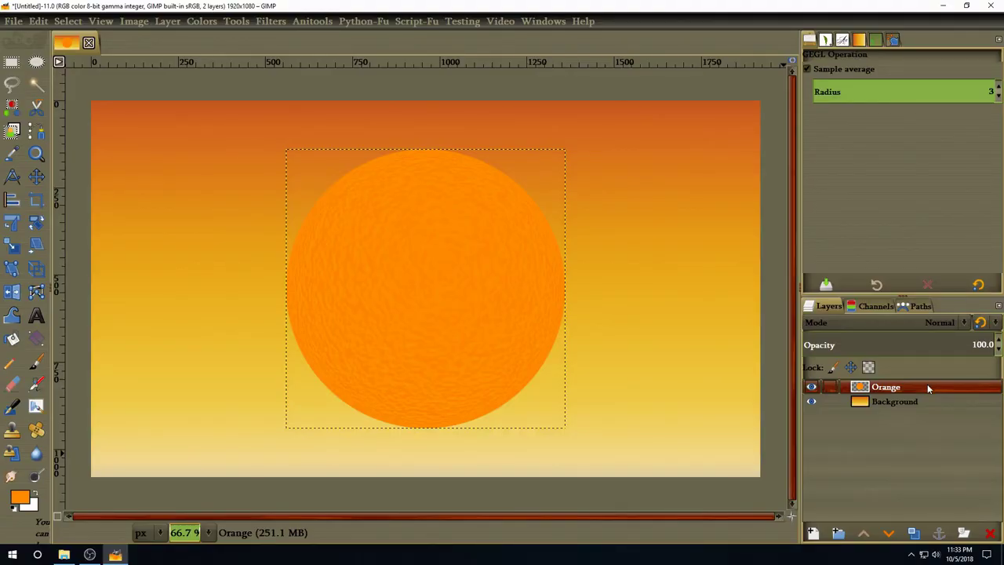
- Resize the Orange layer to image size and duplicate it
right_click(927, 383)
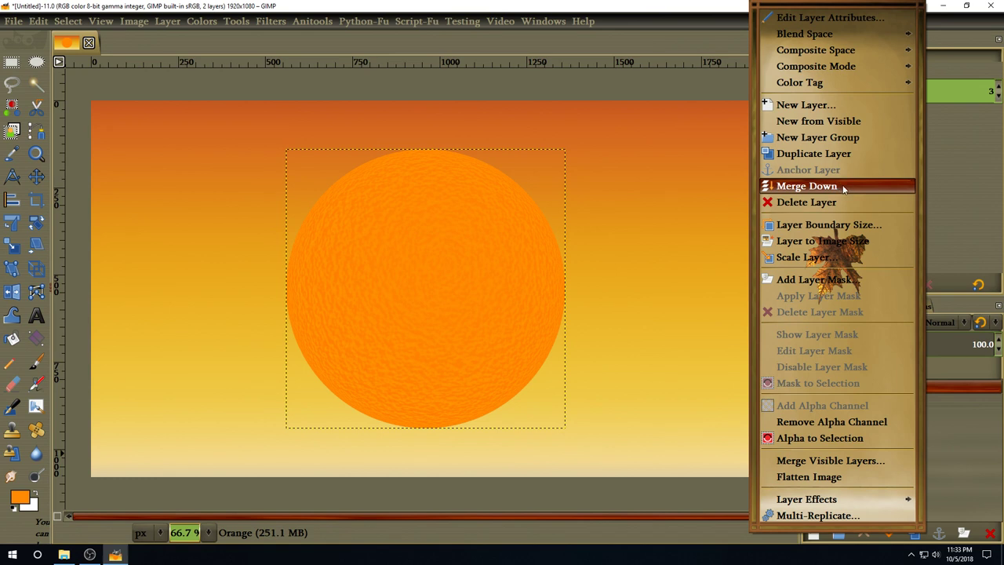
click(853, 243)
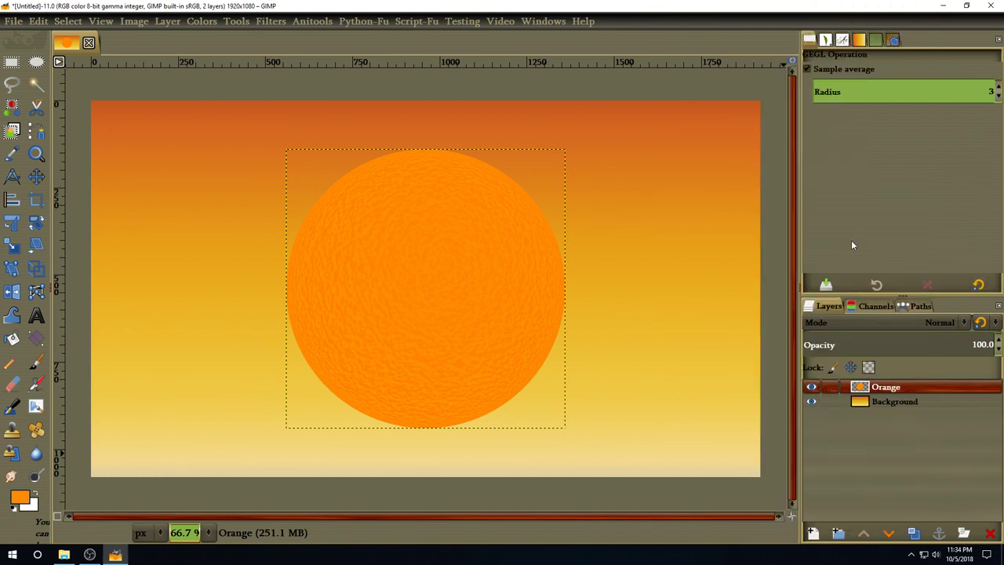
click(914, 533)
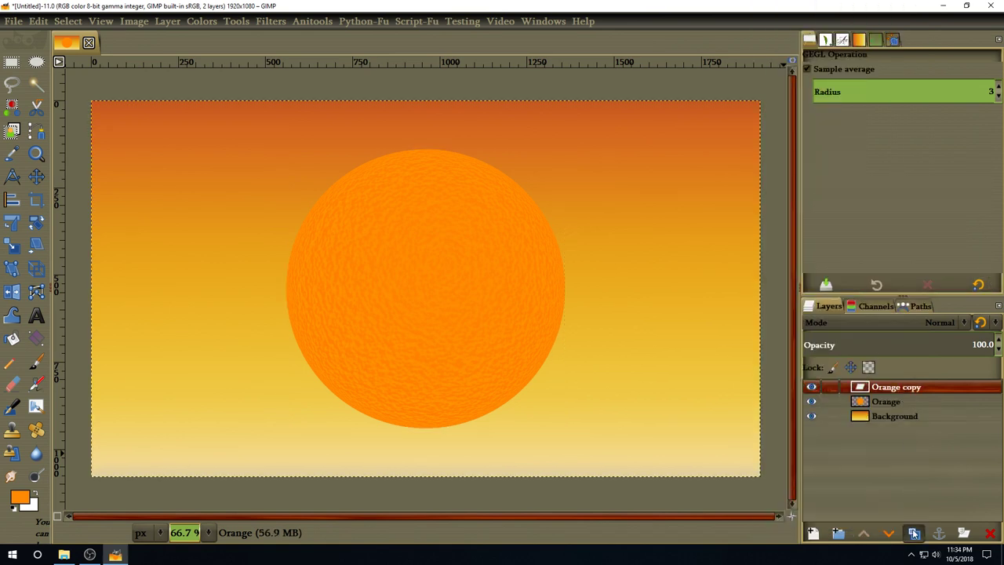
- Apply HSV Noise with Value 0.300 to the new Orange copy layer
click(276, 22)
mouse_move(318, 193)
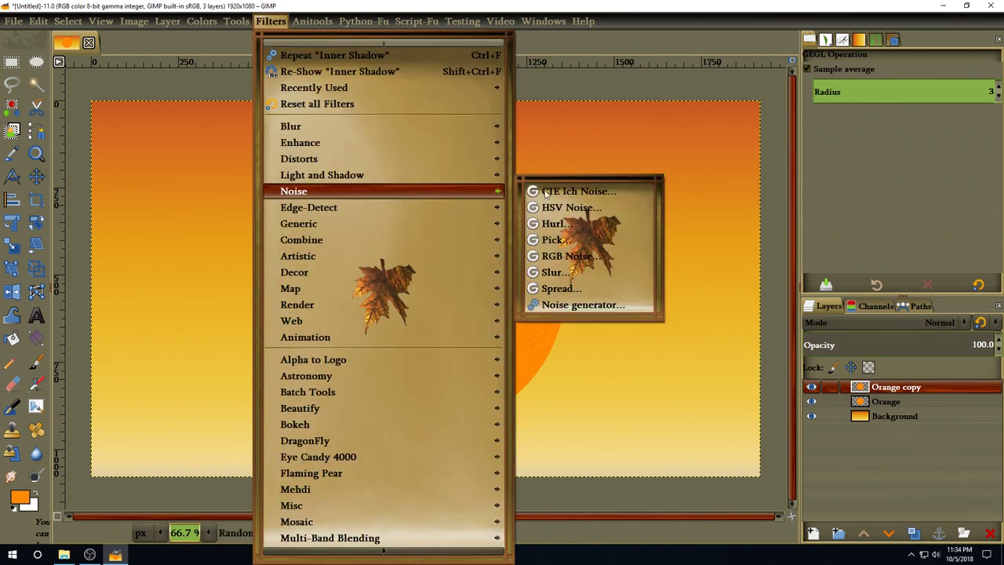
click(572, 208)
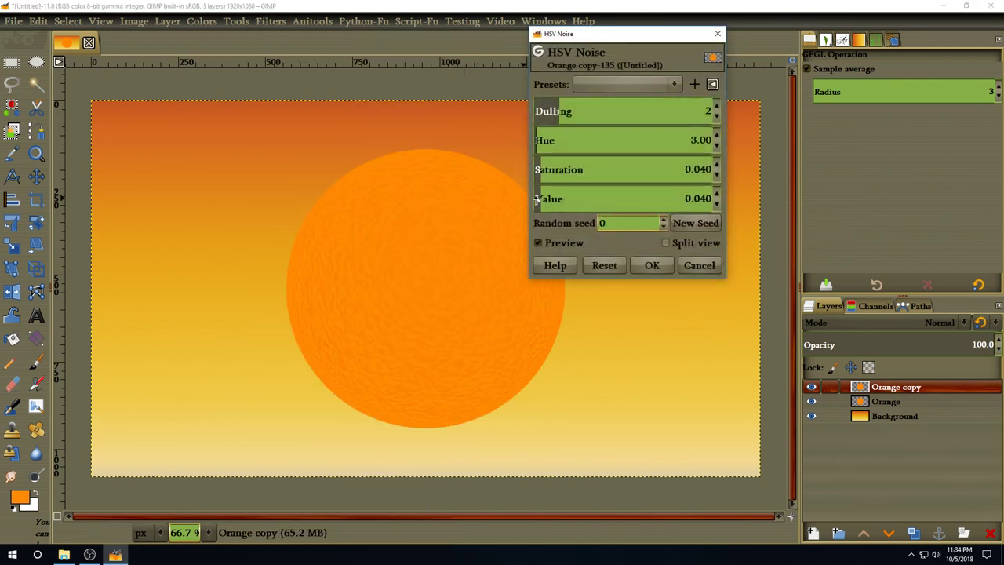
click(698, 197)
text(0.3)
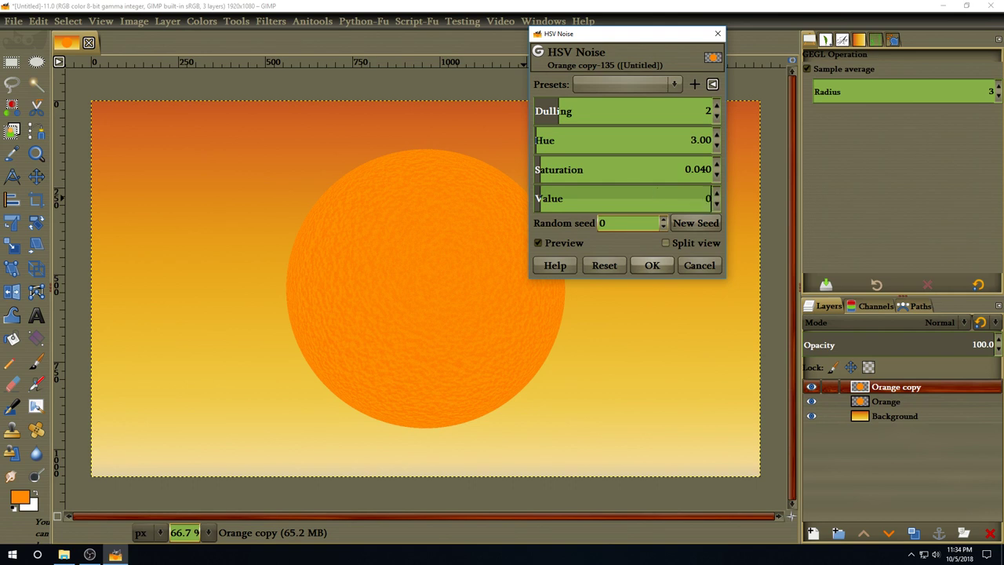
key(Return)
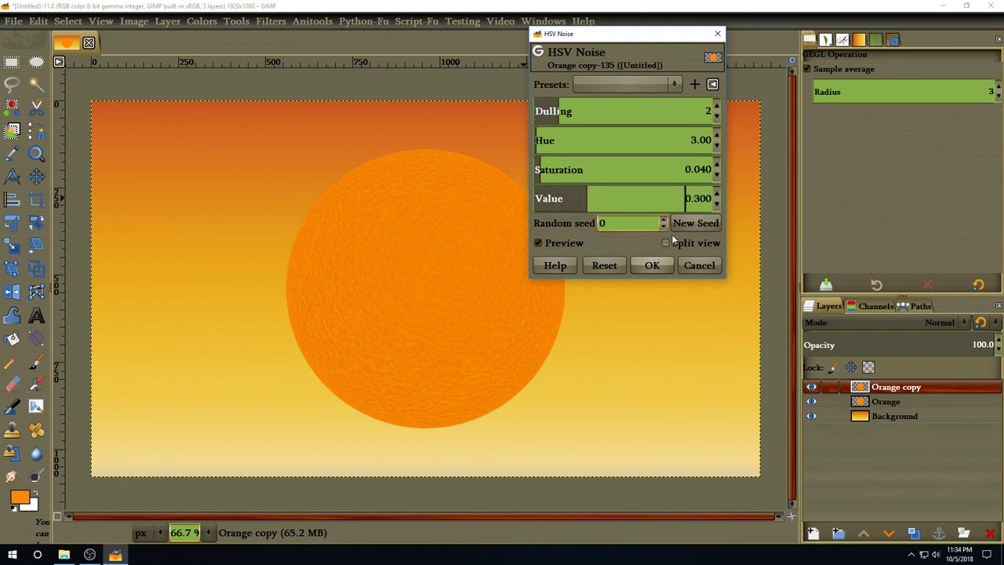
click(654, 265)
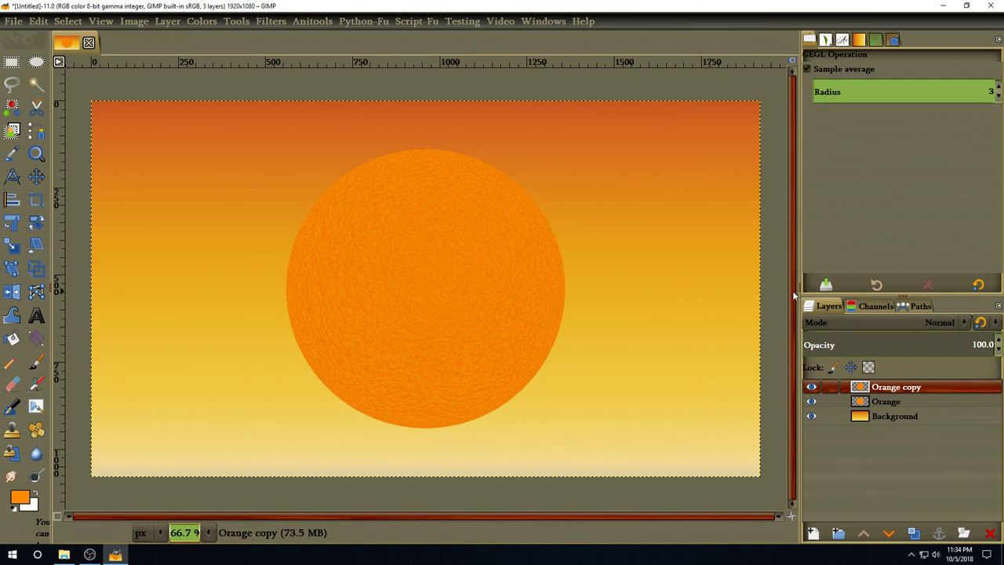
- Set the Orange copy layer to Multiply blend mode at 30% opacity
click(922, 323)
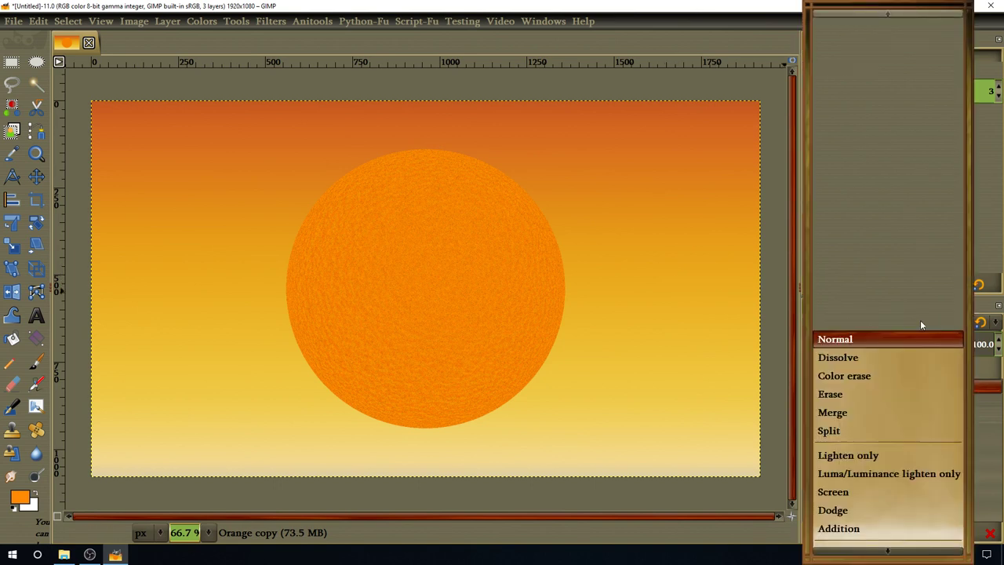
scroll(902, 392, down, 2)
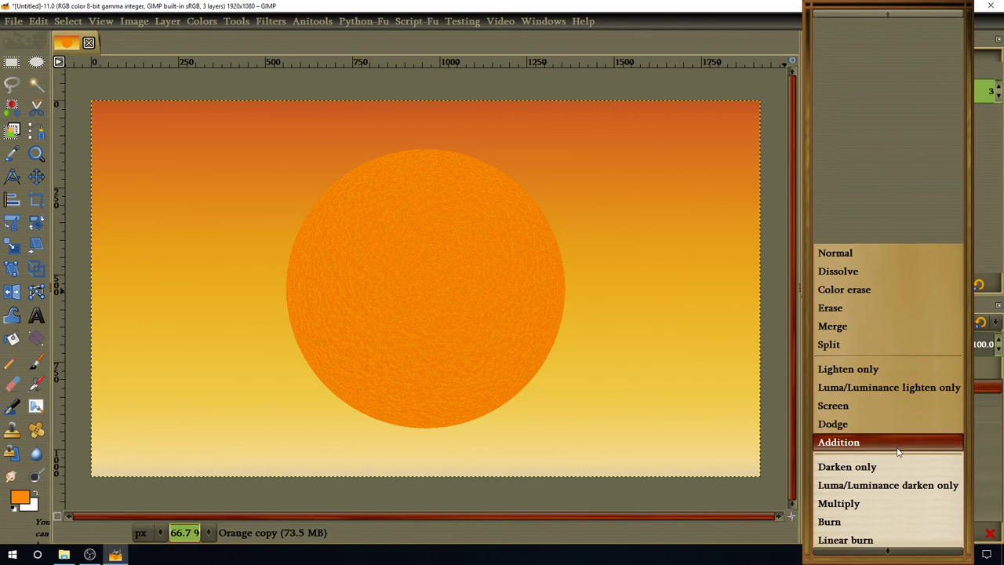
click(898, 500)
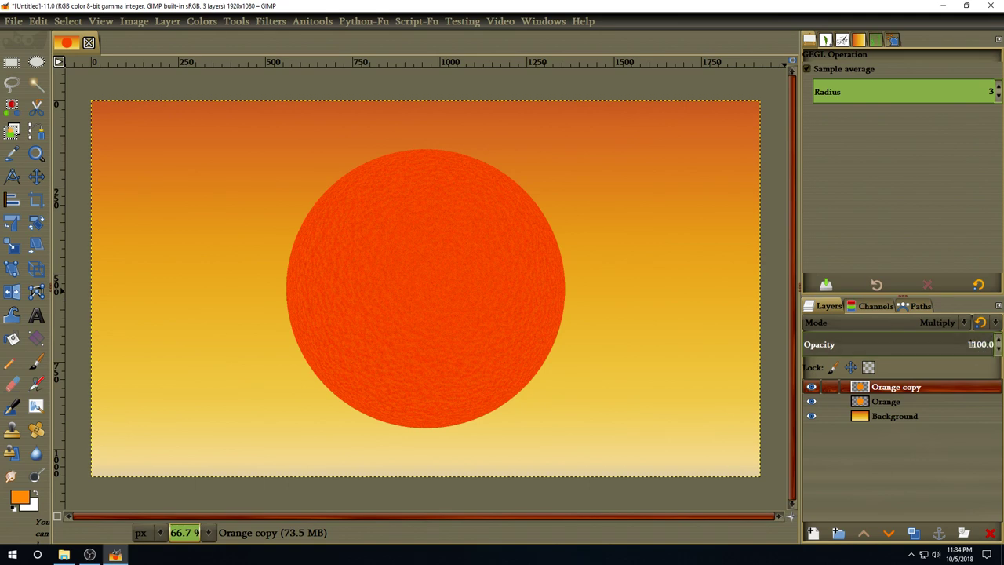
triple_click(971, 343)
text(30)
key(Return)
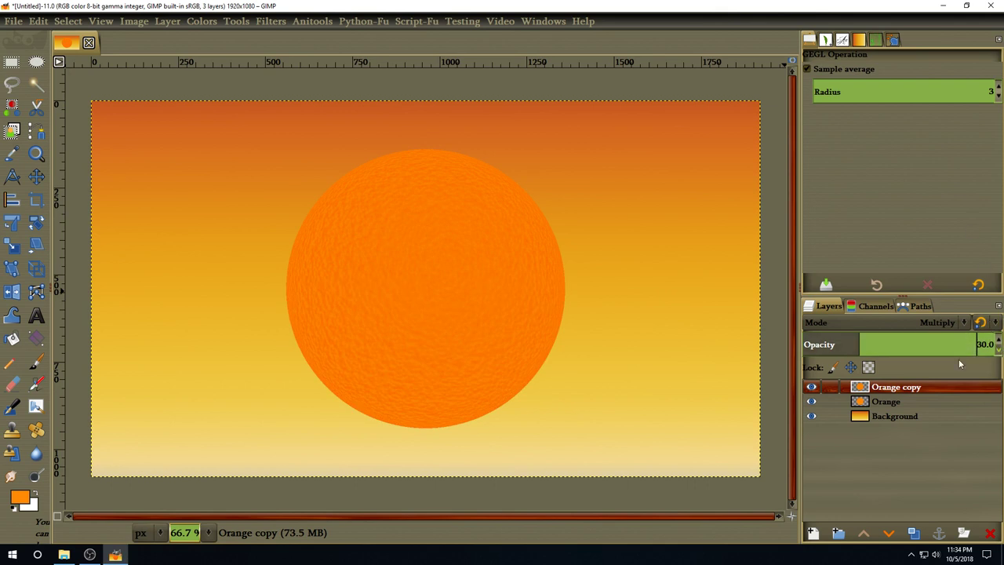
- Merge the Orange copy layer down into the Orange layer
click(892, 381)
right_click(892, 388)
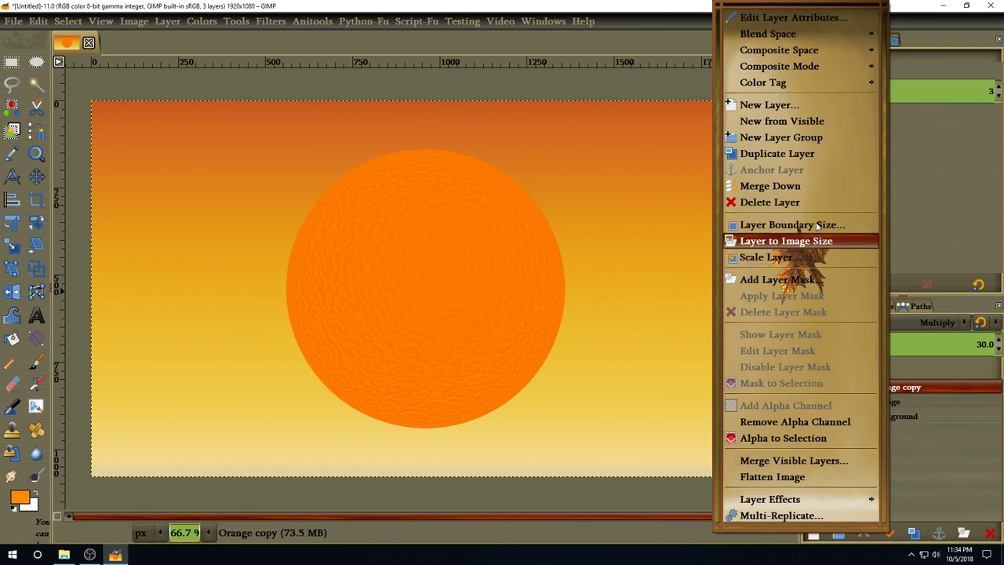
click(811, 194)
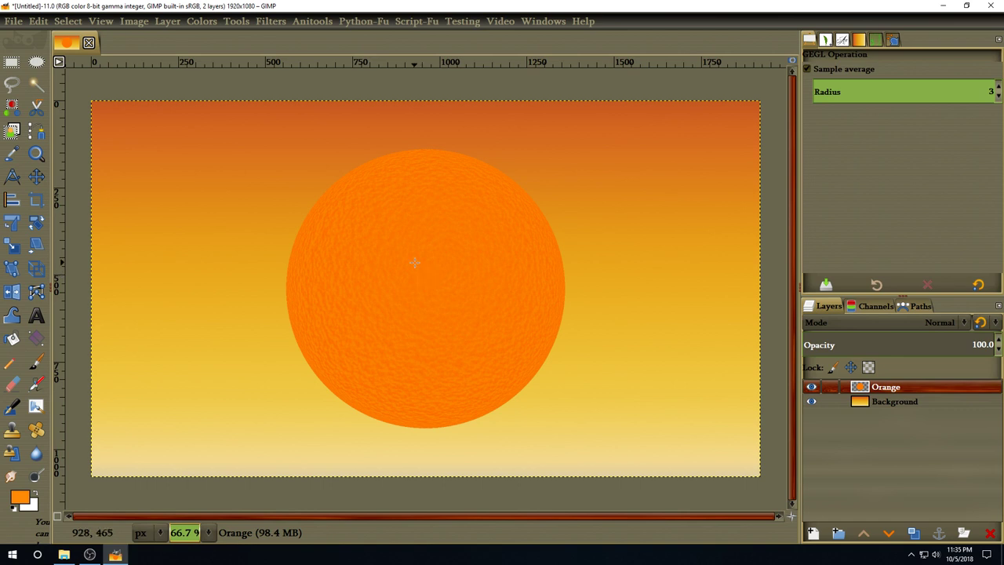
- Apply an Inner Shadow effect: Multiply, opacity 20, angle -160, size 60
click(170, 25)
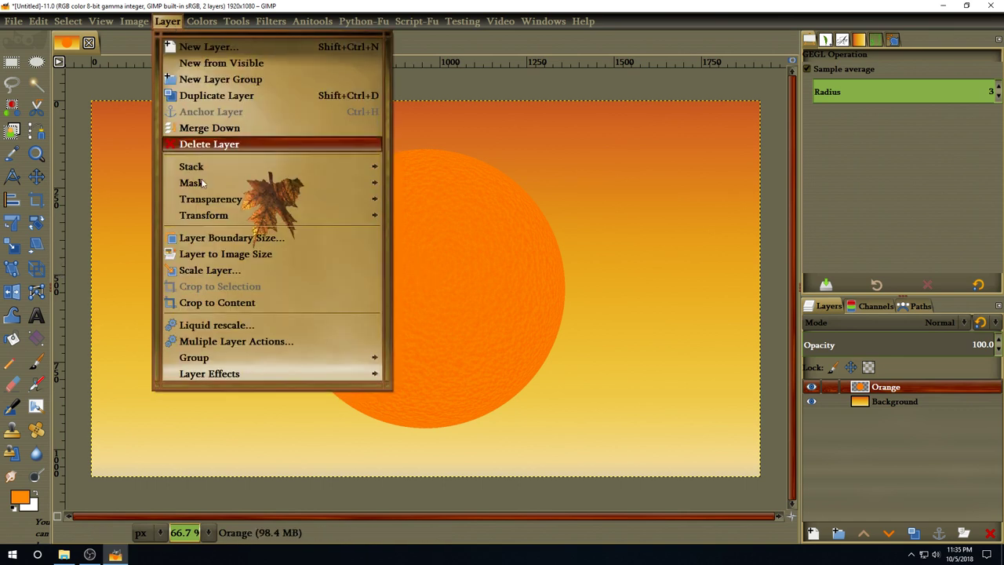
mouse_move(362, 383)
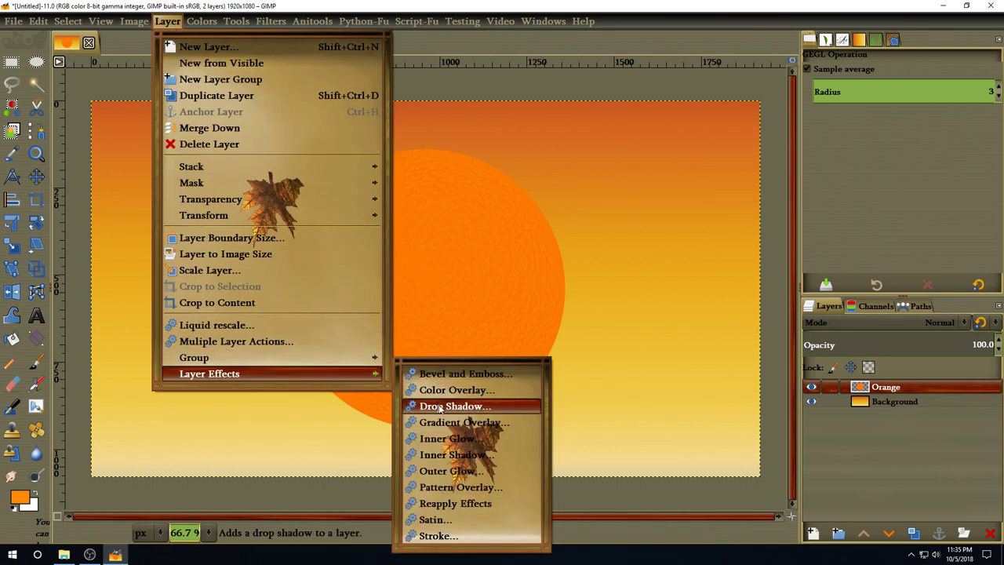
click(465, 454)
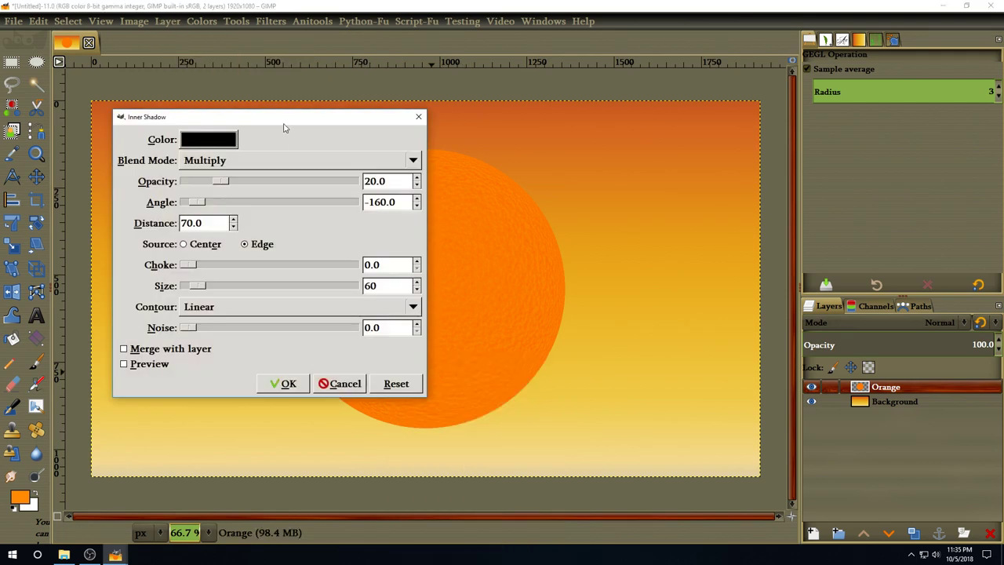
drag(280, 118, 179, 26)
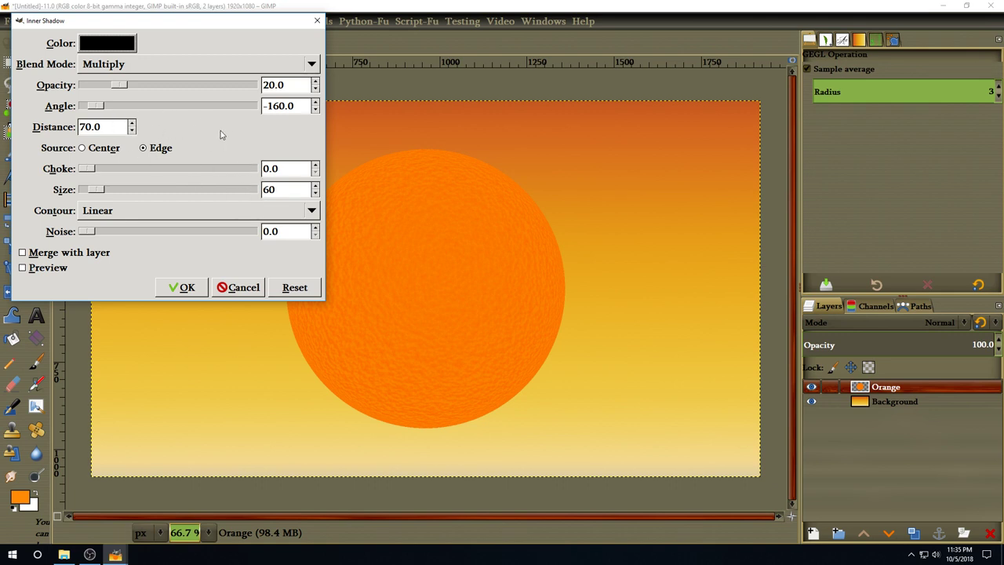
click(186, 288)
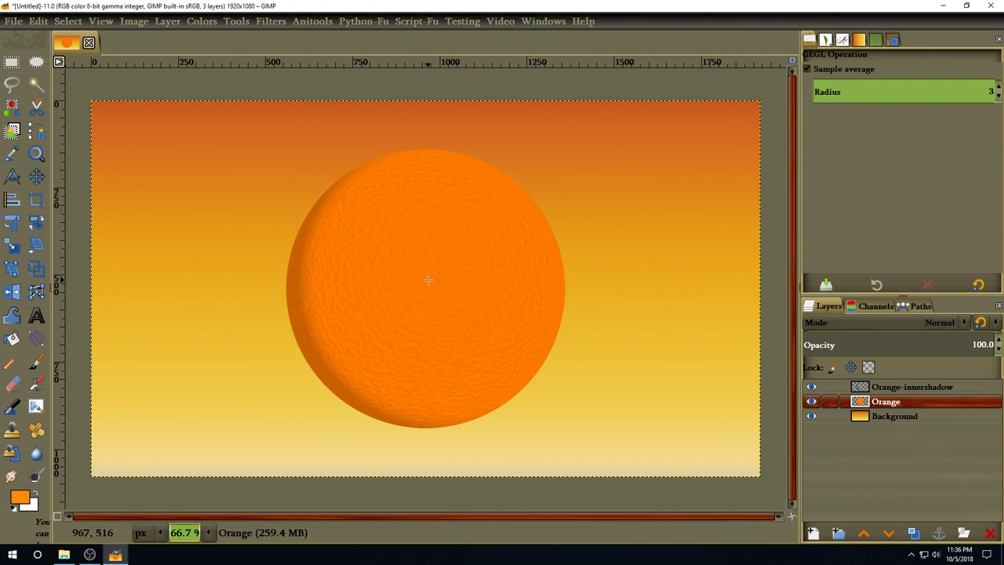
- Apply a black Inner Glow effect in Overlay mode at opacity 20
click(167, 21)
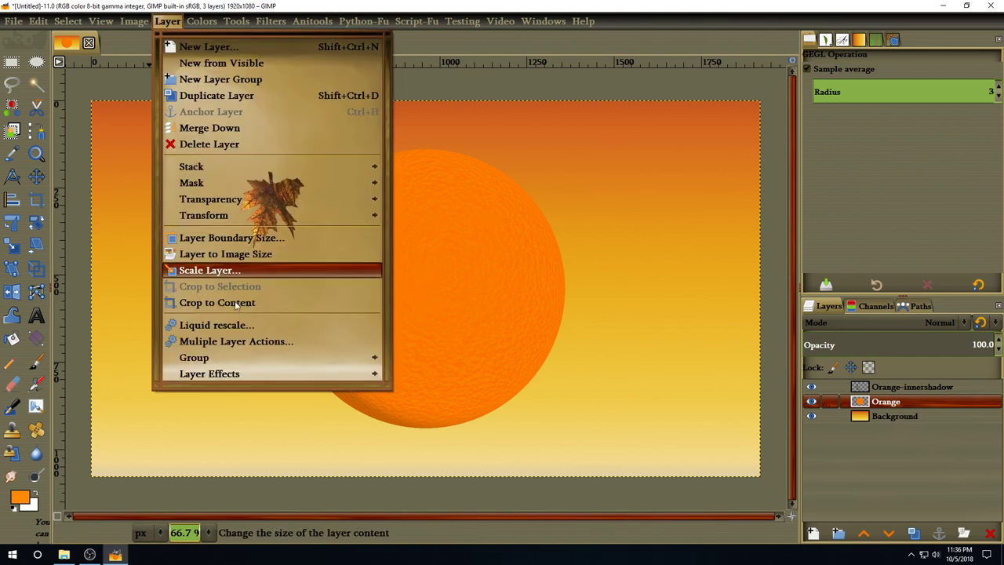
mouse_move(239, 375)
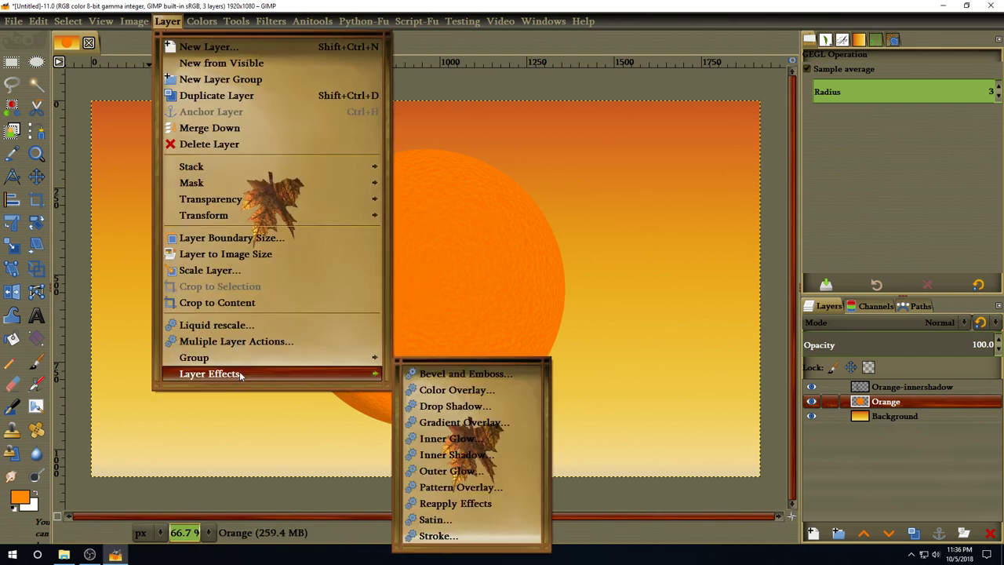
click(459, 439)
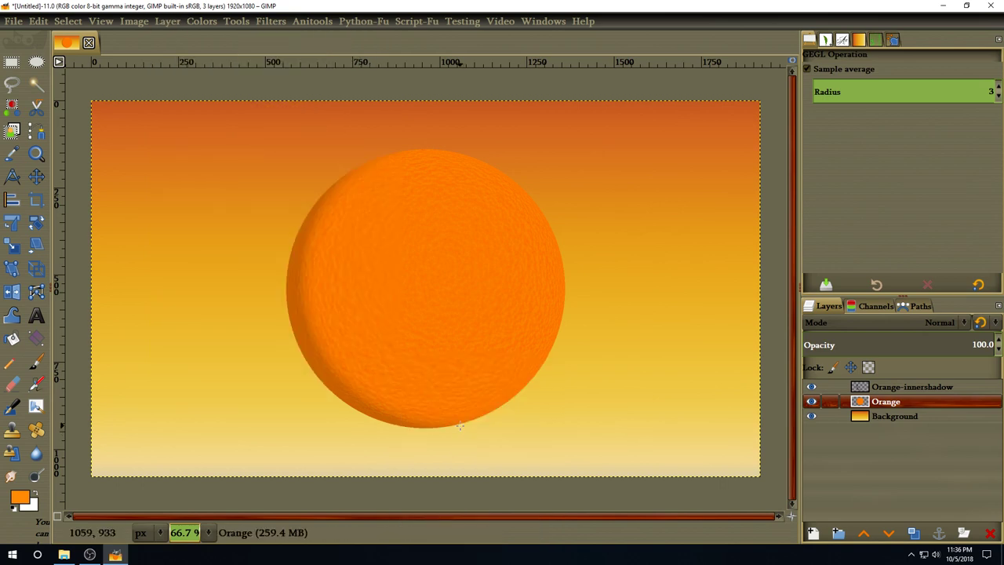
drag(288, 135, 180, 24)
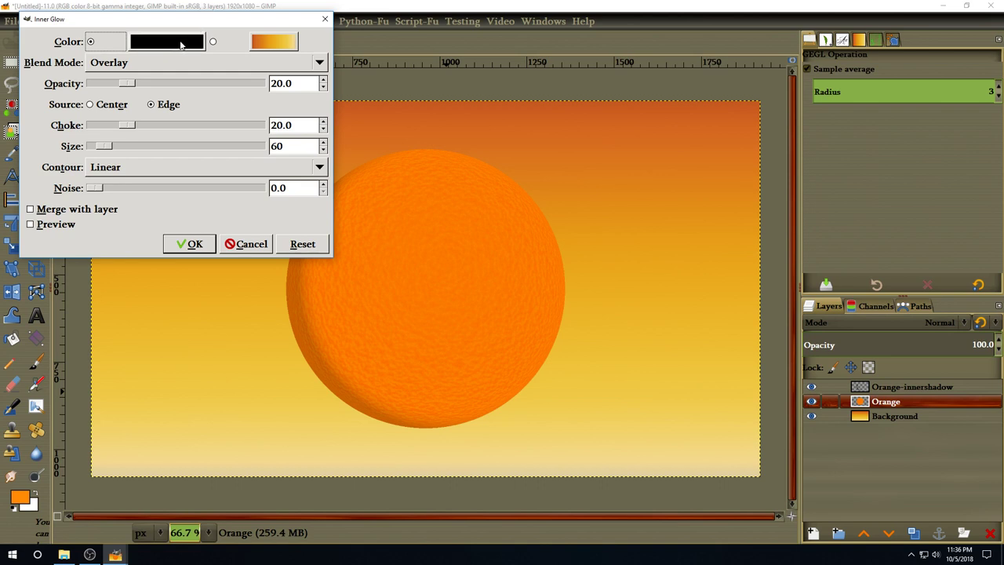
right_click(180, 44)
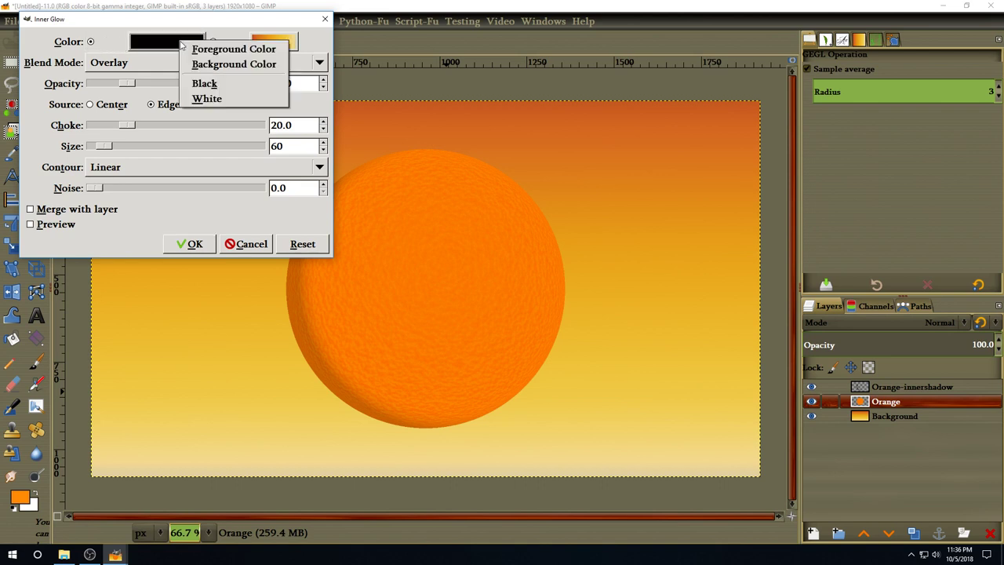
click(205, 83)
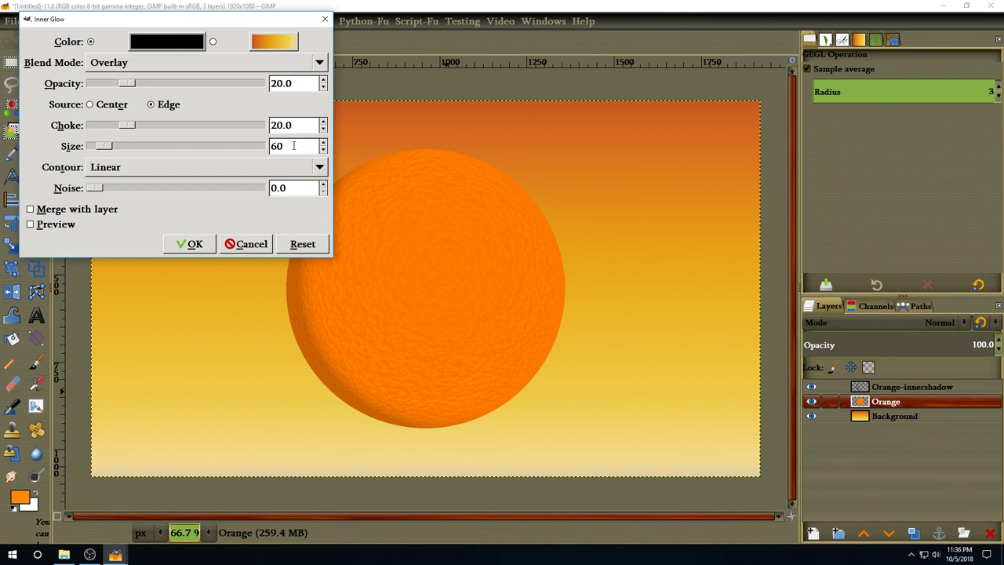
click(194, 244)
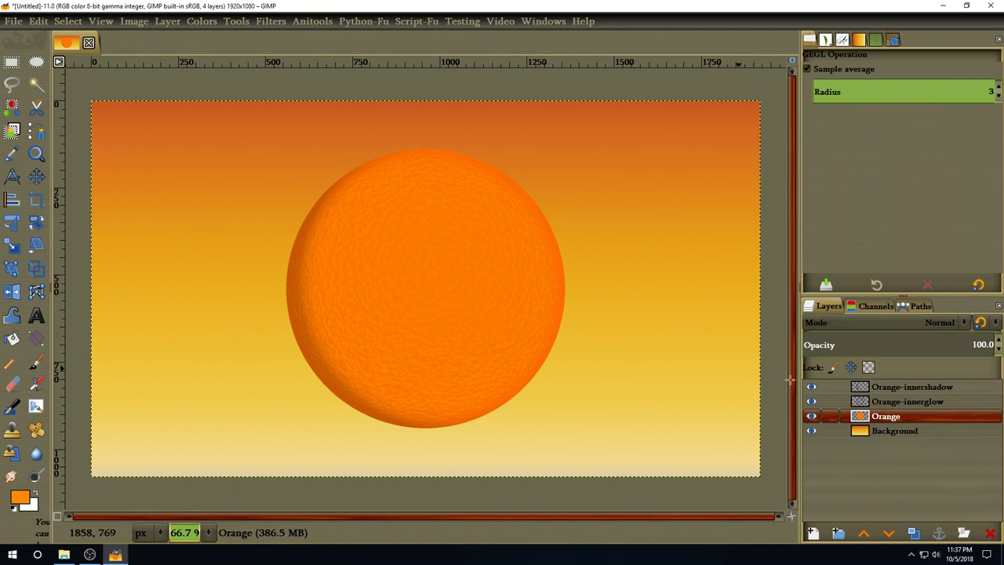
- Add a new layer named 'Reflection' above Orange-innershadow
click(919, 387)
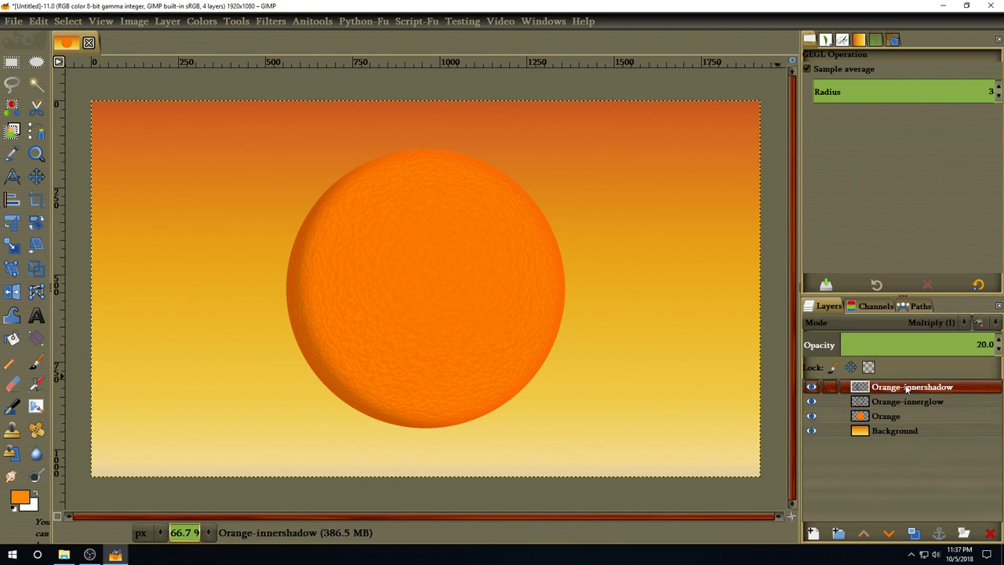
click(813, 533)
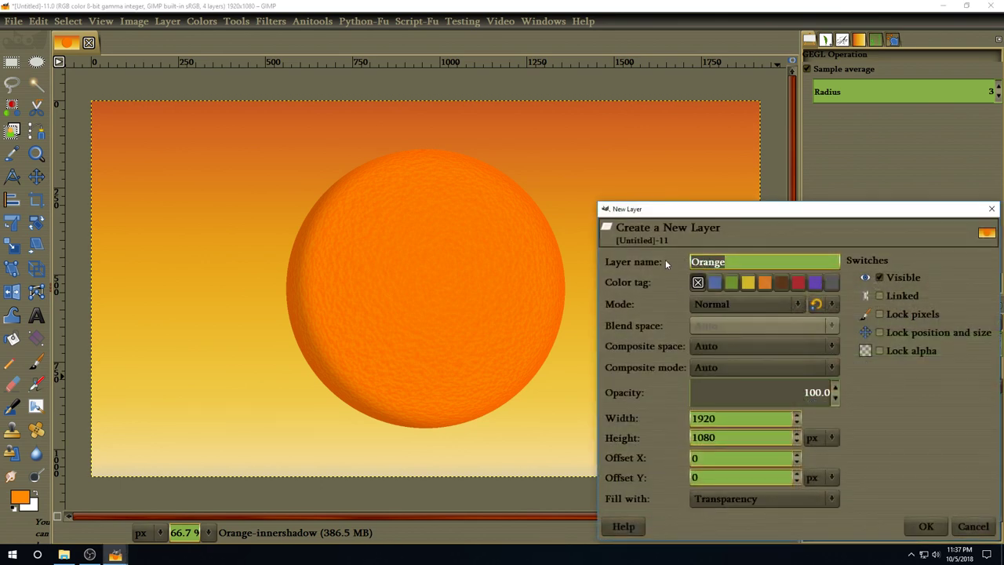
text(Reflection)
key(Return)
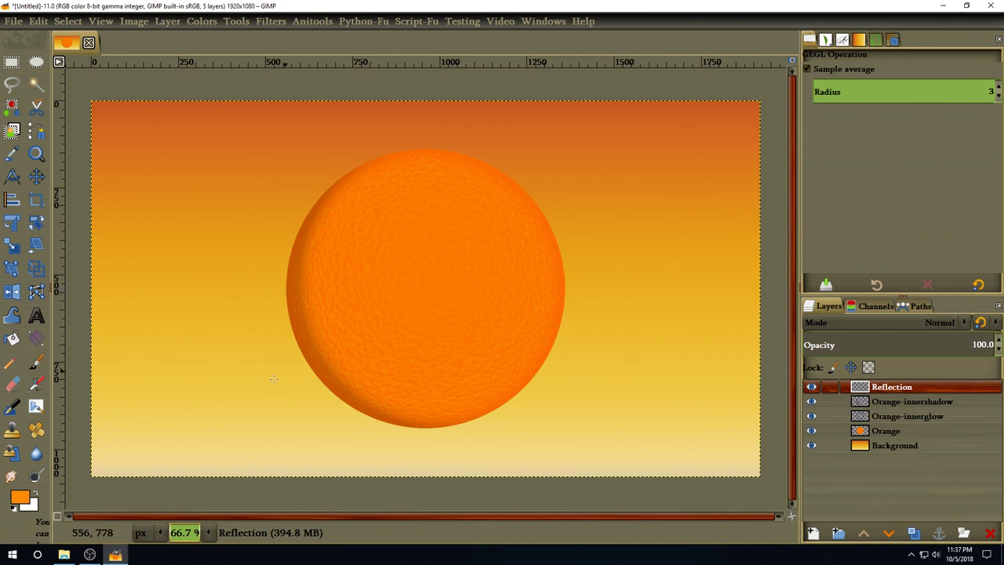
- Set the foreground colour to hex ffe09c, correcting an initial ffc09c entry
click(21, 499)
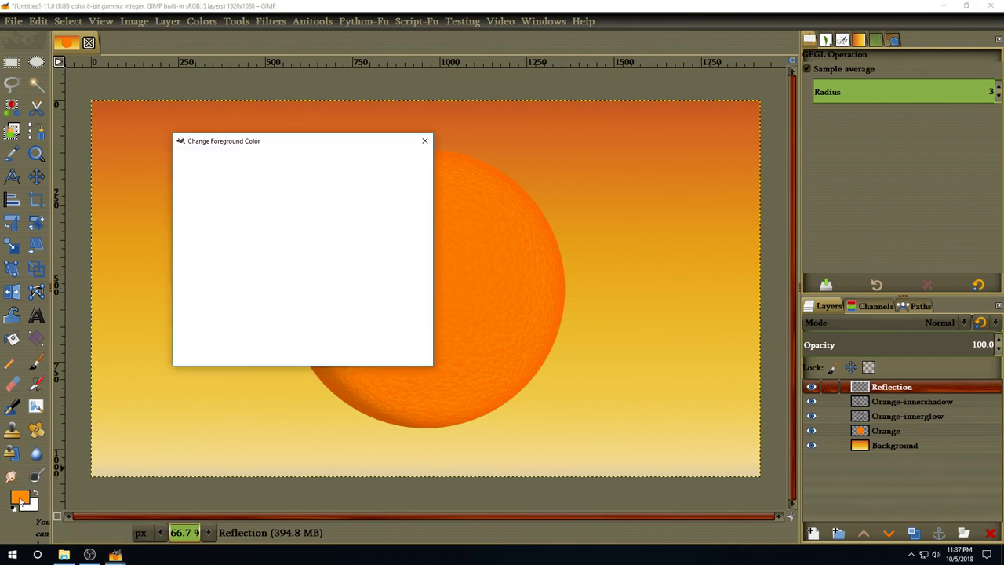
double_click(390, 299)
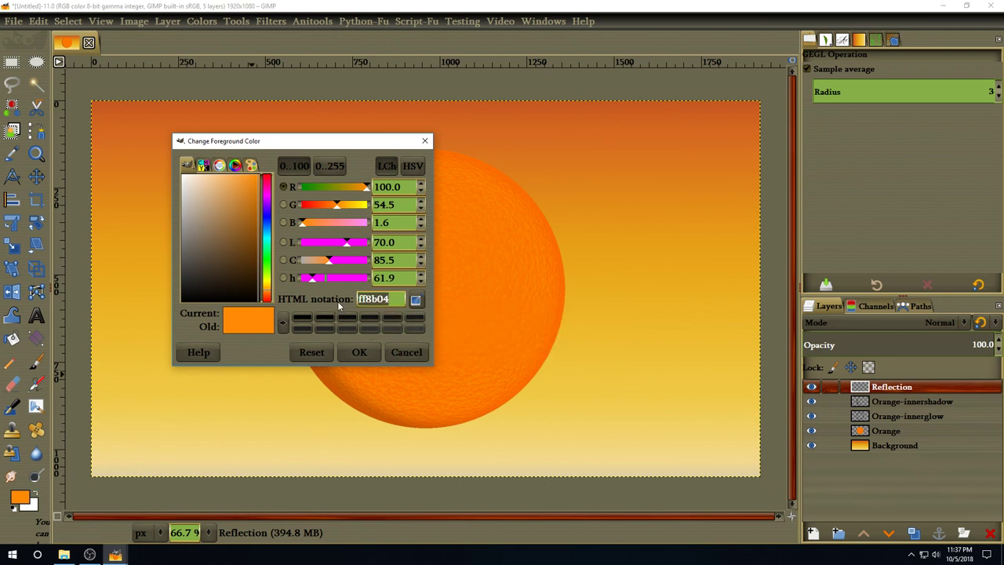
text(ffc09c)
key(Return)
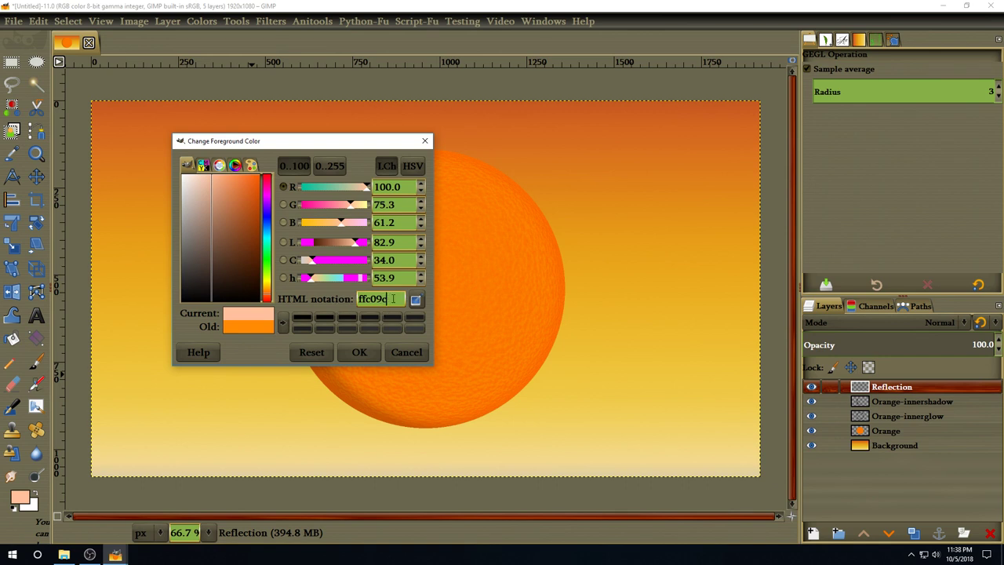
drag(393, 299, 335, 302)
text(ffe09c)
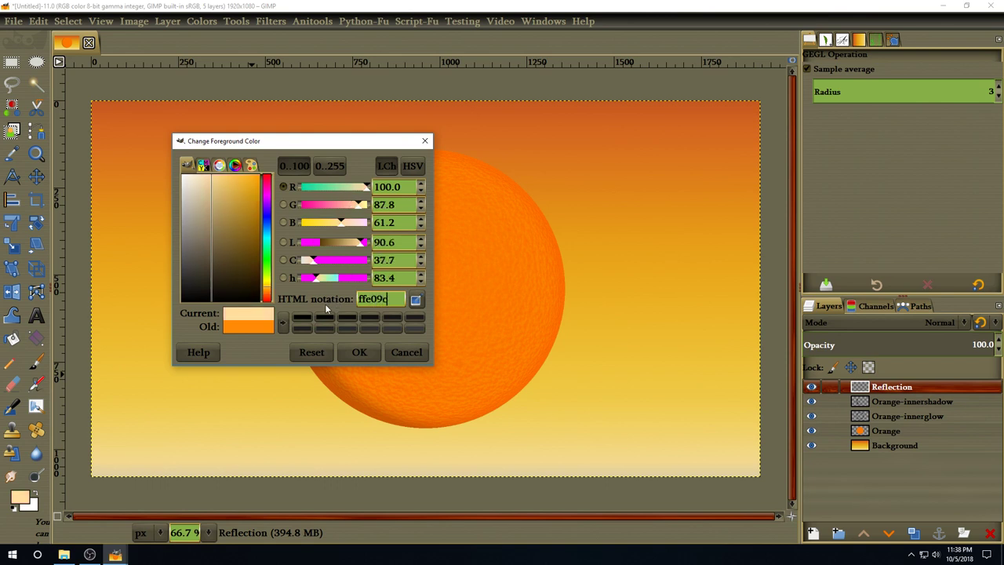
click(359, 353)
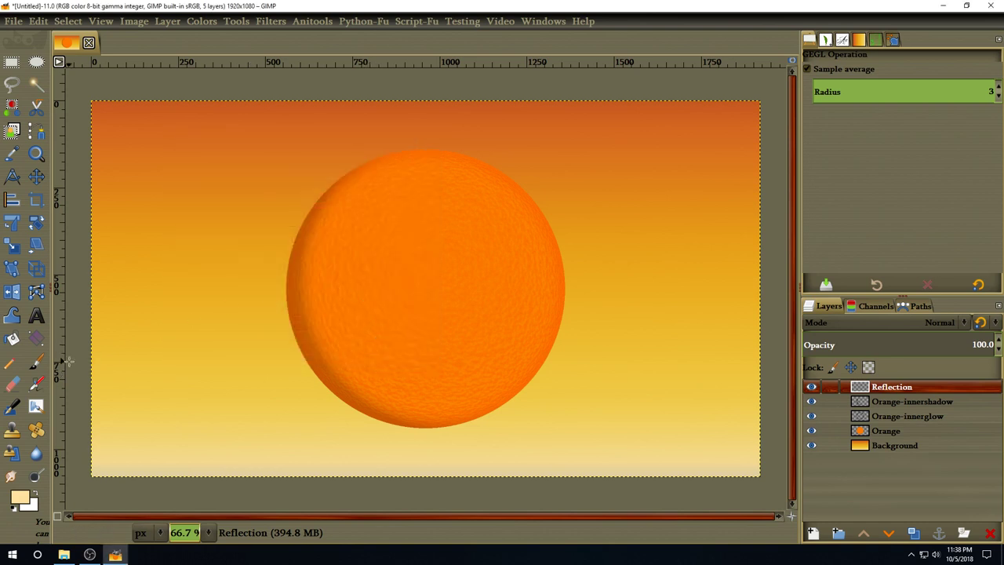
- Paint one highlight on the orange's upper centre with the Paintbrush, brush 2. Hardness 050, size 700
click(37, 363)
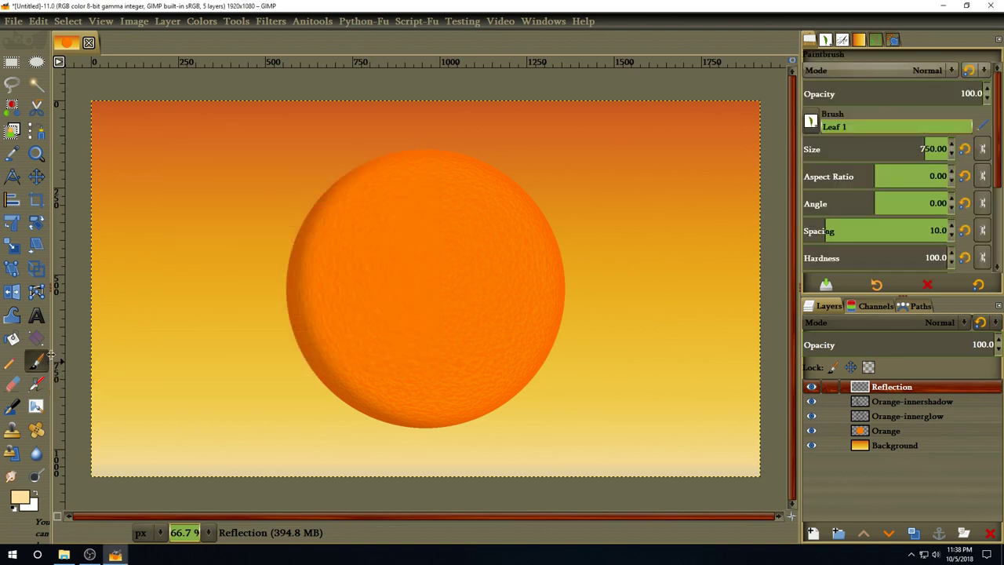
click(827, 40)
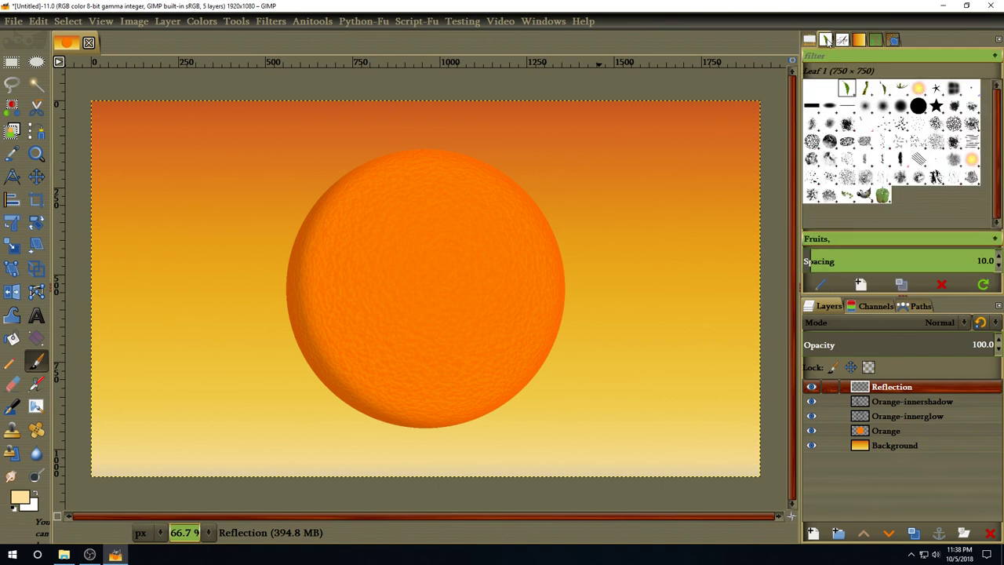
click(883, 107)
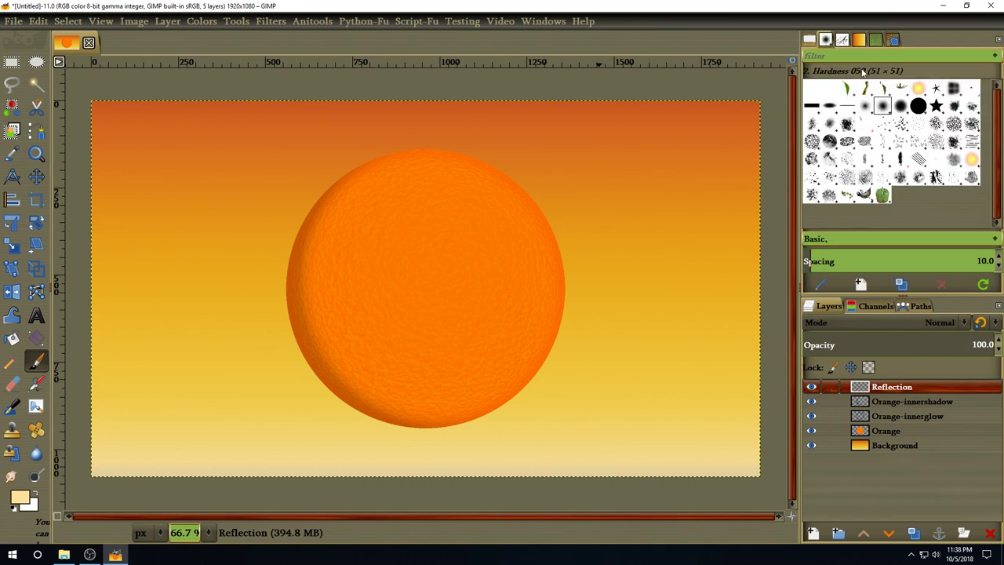
click(810, 41)
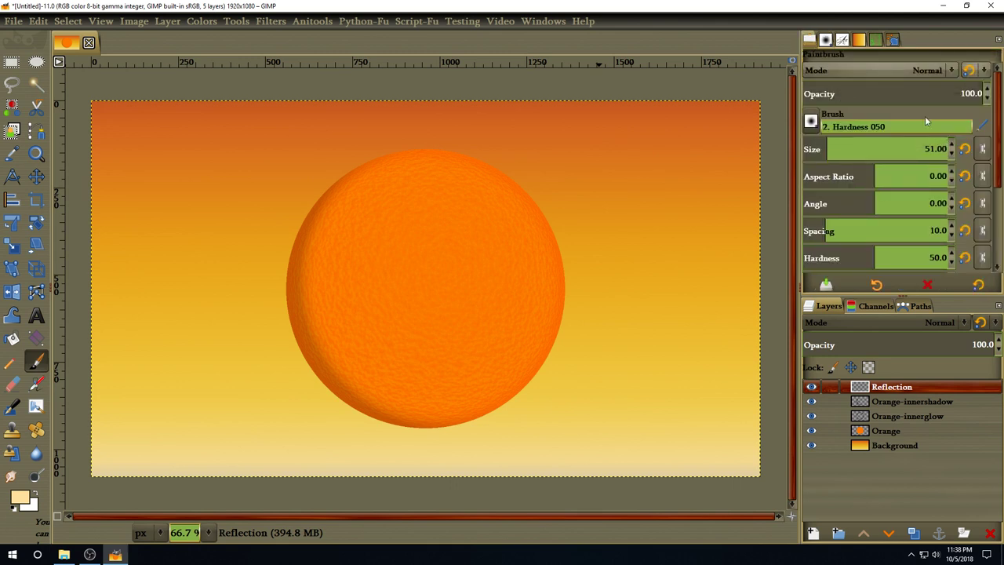
click(900, 147)
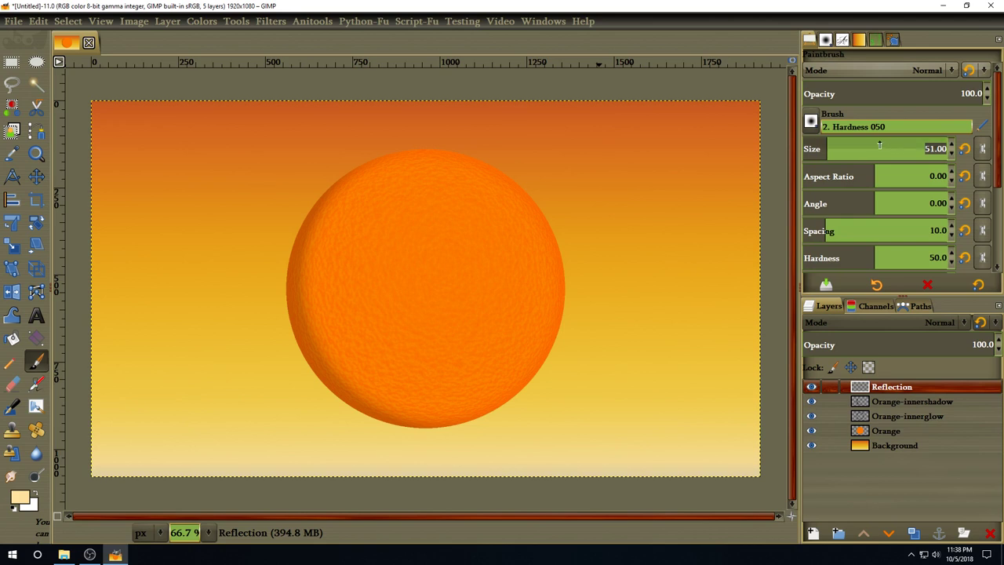
text(7)
key(Return)
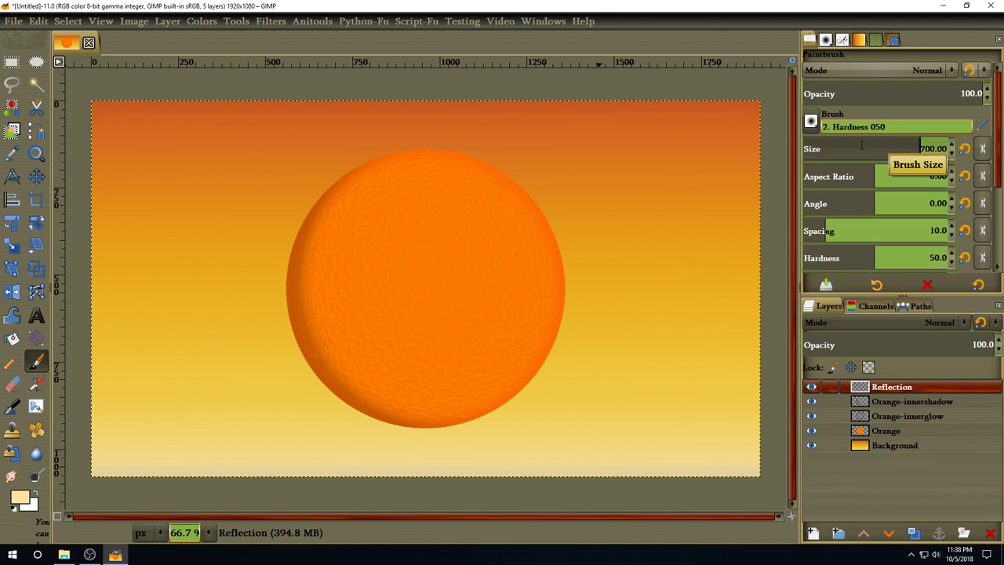
click(457, 271)
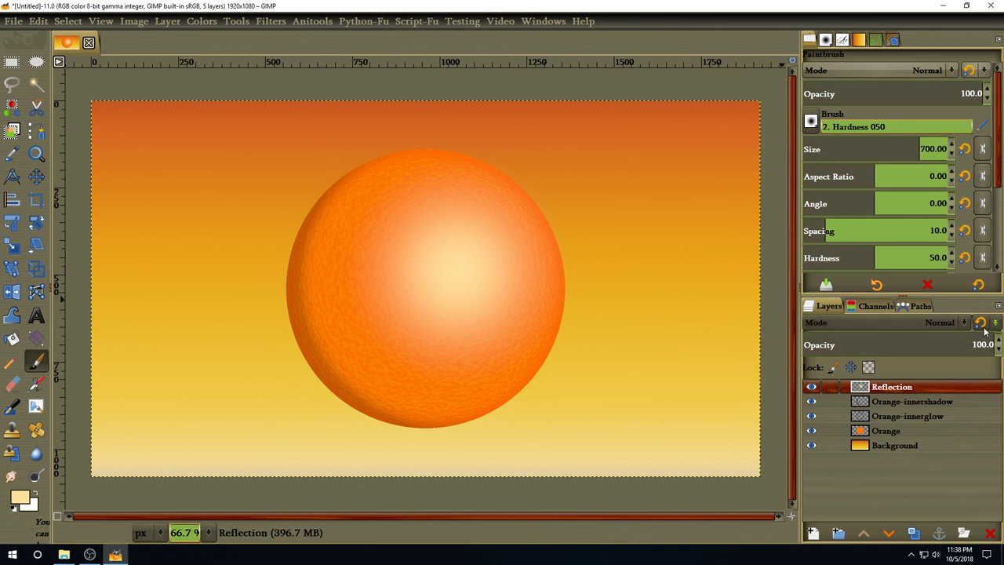
- Set the Reflection layer to Linear light blend mode at 20% opacity
click(919, 322)
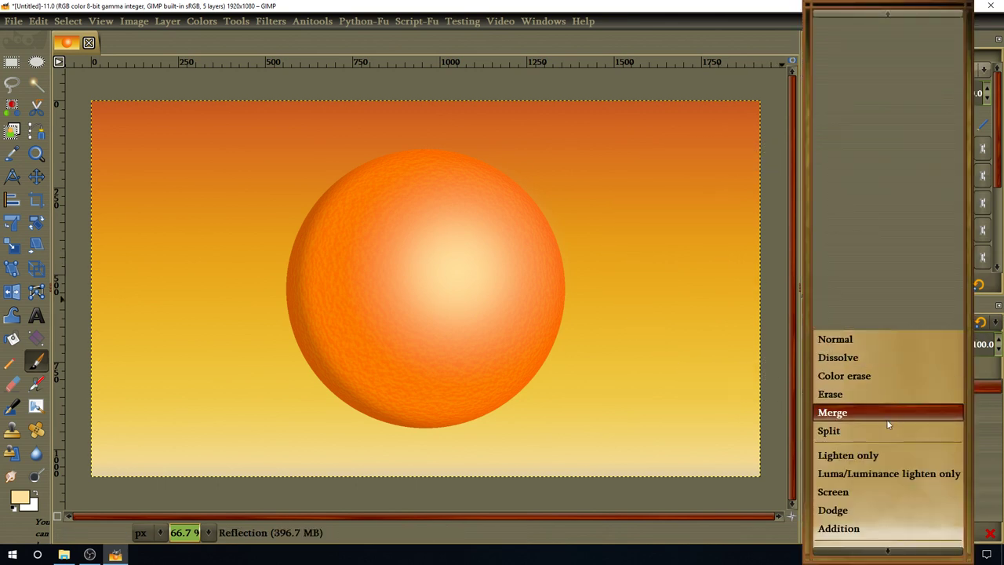
scroll(882, 514, down, 5)
scroll(881, 512, down, 2)
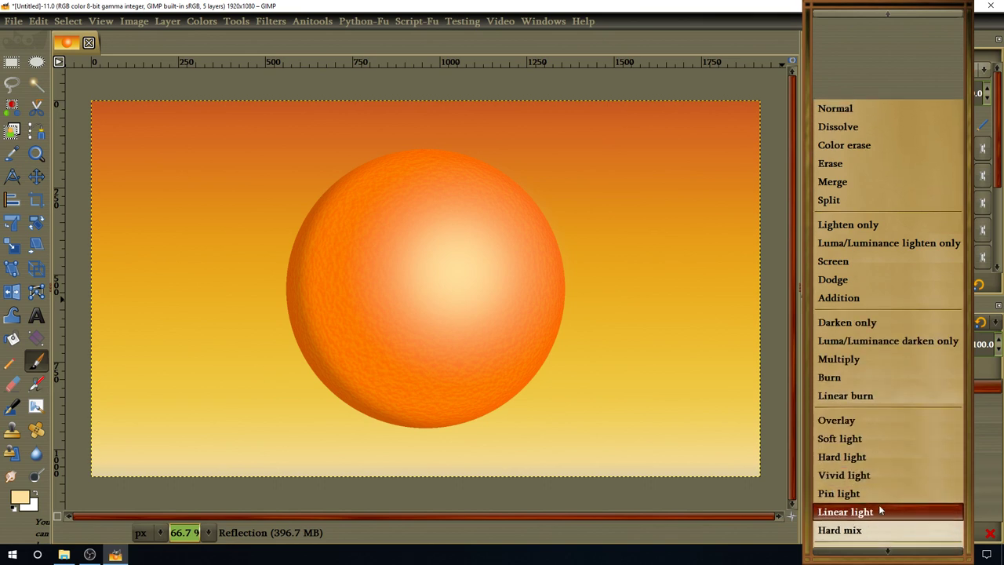
scroll(880, 514, down, 1)
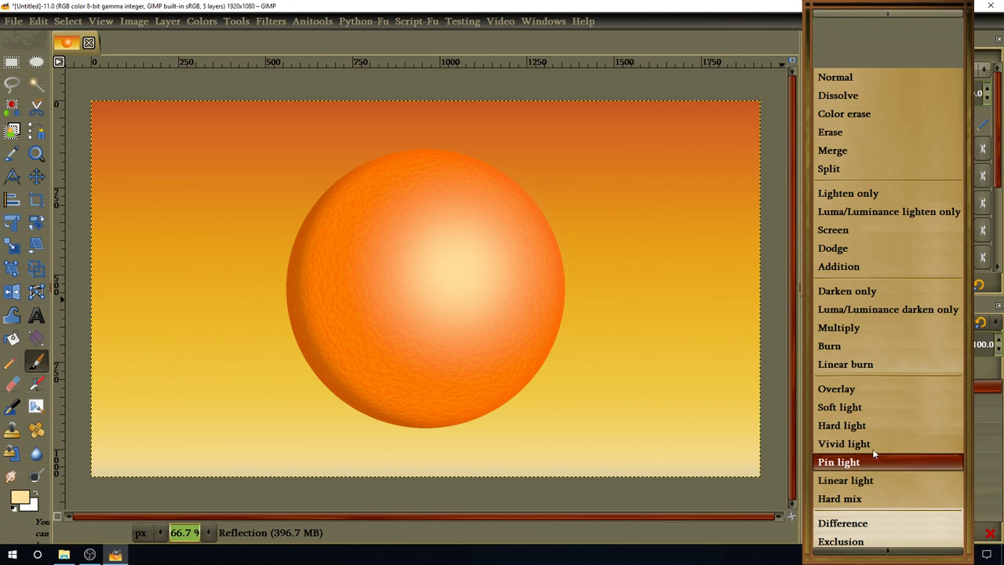
click(874, 481)
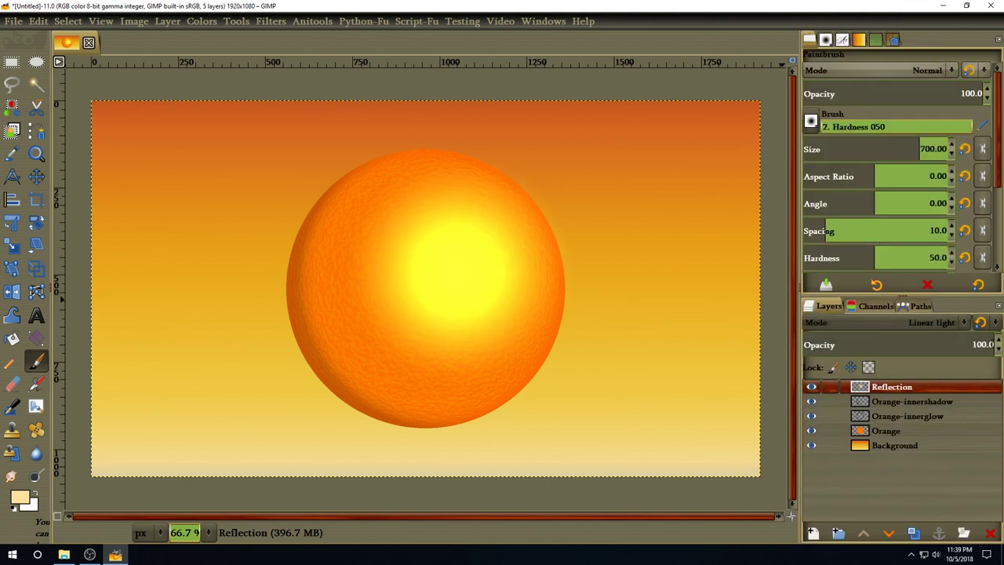
triple_click(946, 344)
text(20)
key(Return)
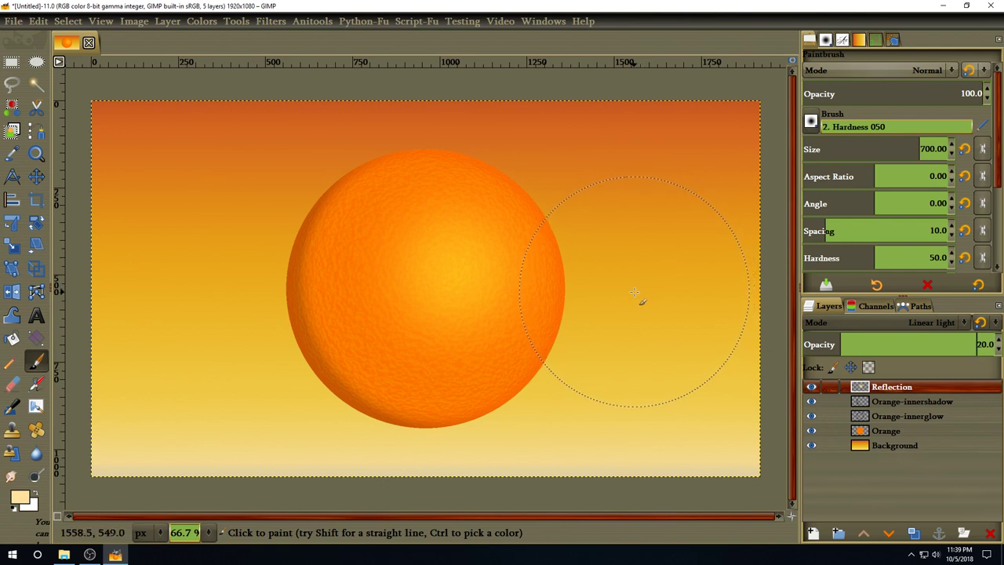
- Hide the Background layer and create a merged layer with New from Visible
click(812, 446)
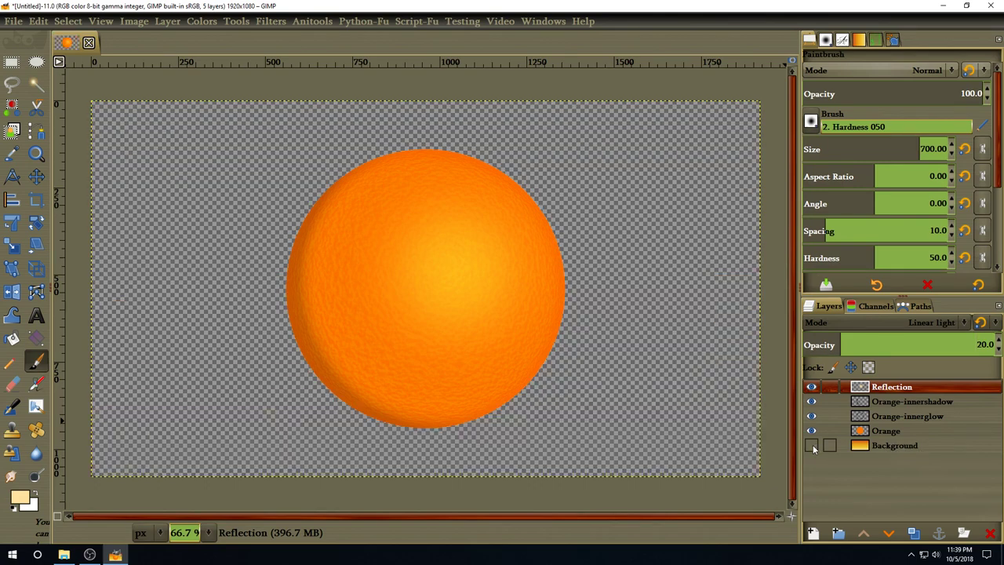
right_click(901, 389)
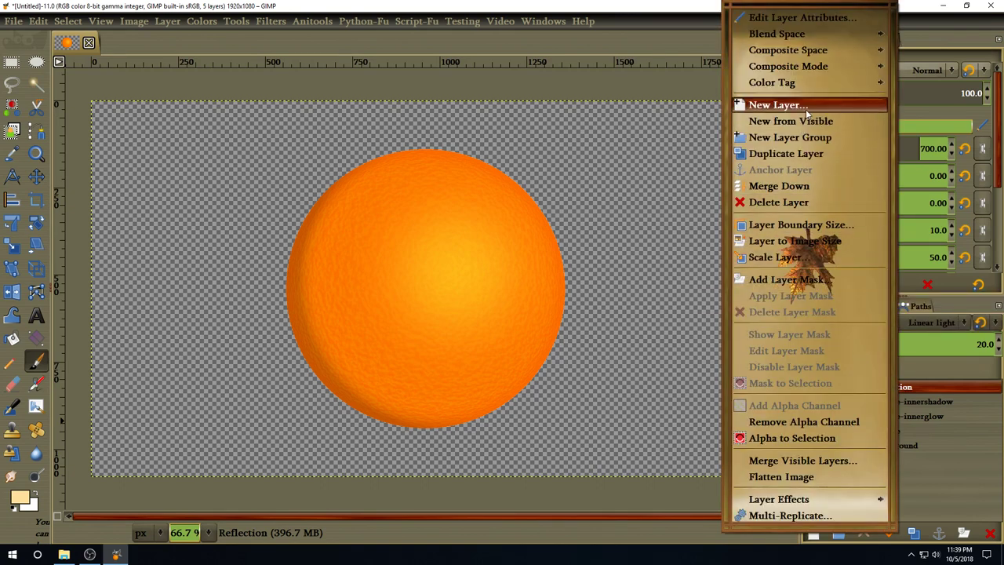
click(830, 123)
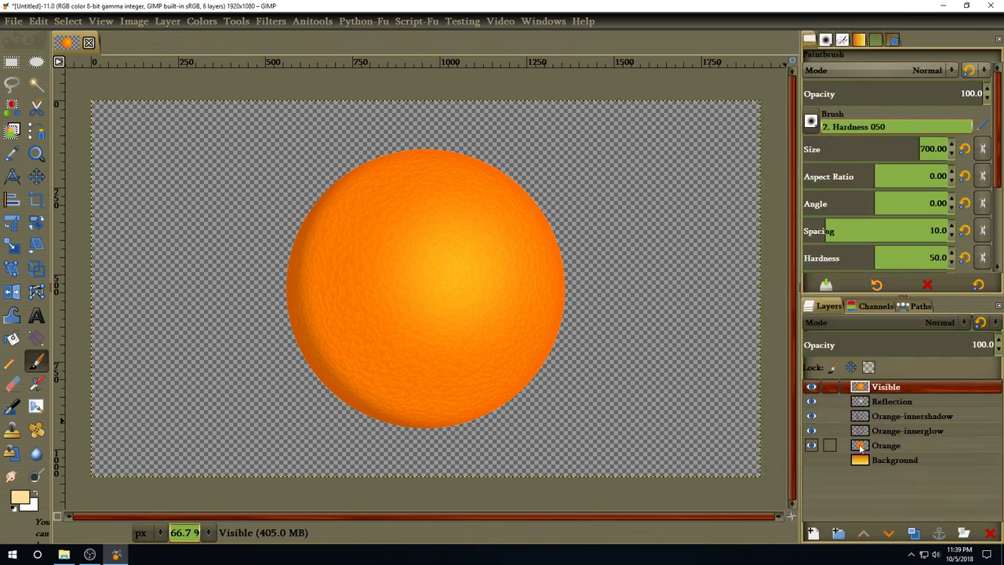
- Show the Background again and bulge the orange's upper right with Warp Transform in Grow area mode
click(812, 461)
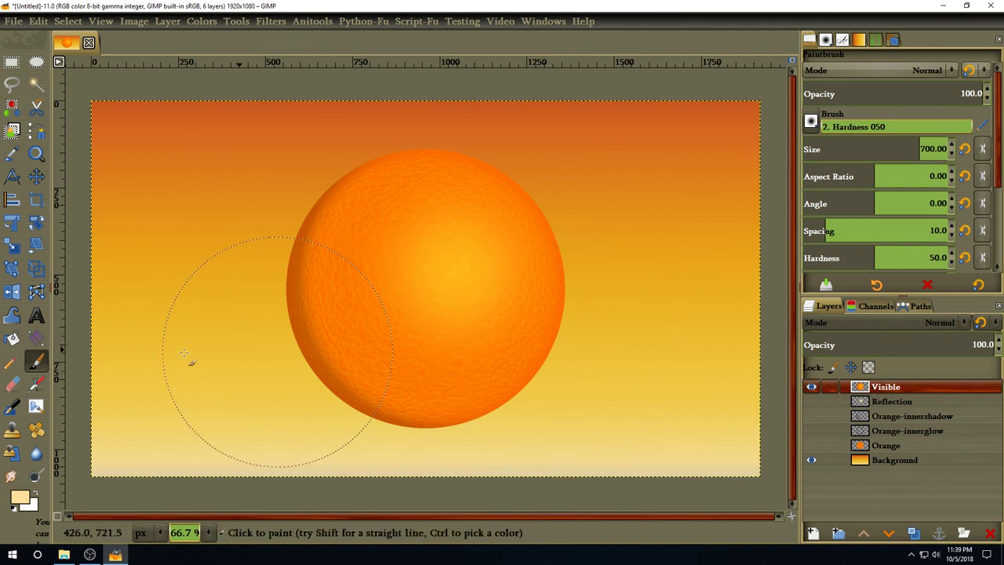
click(12, 317)
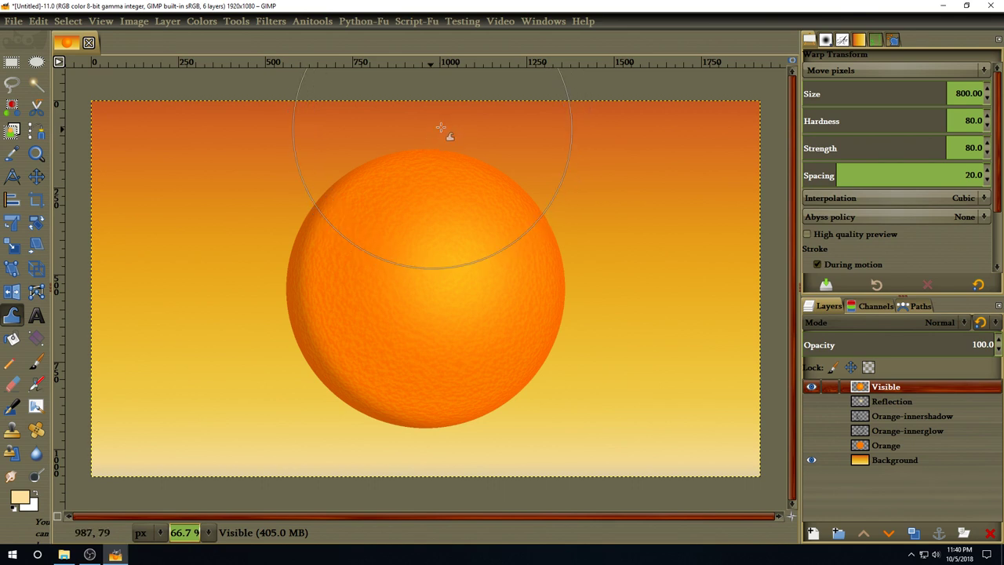
click(857, 72)
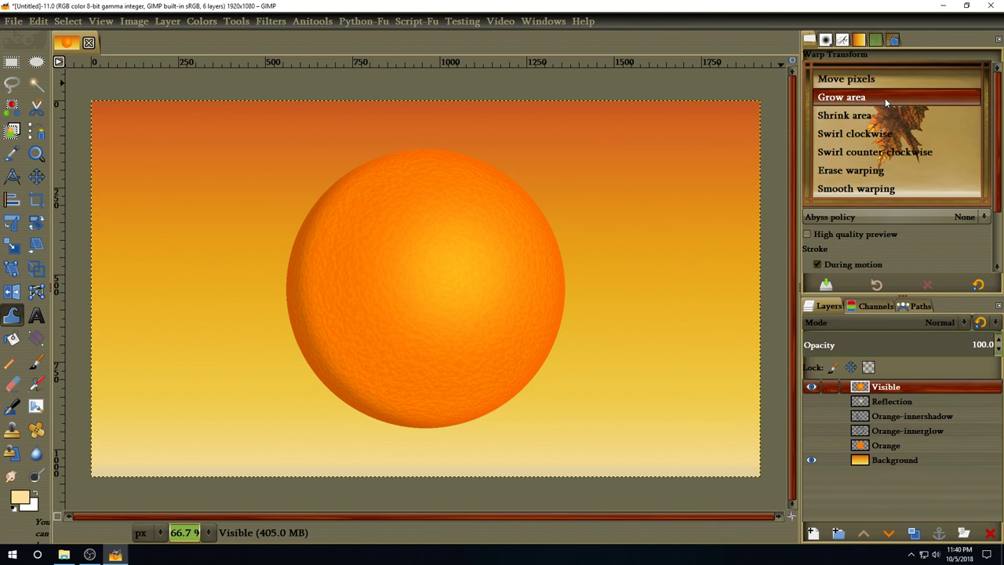
click(885, 98)
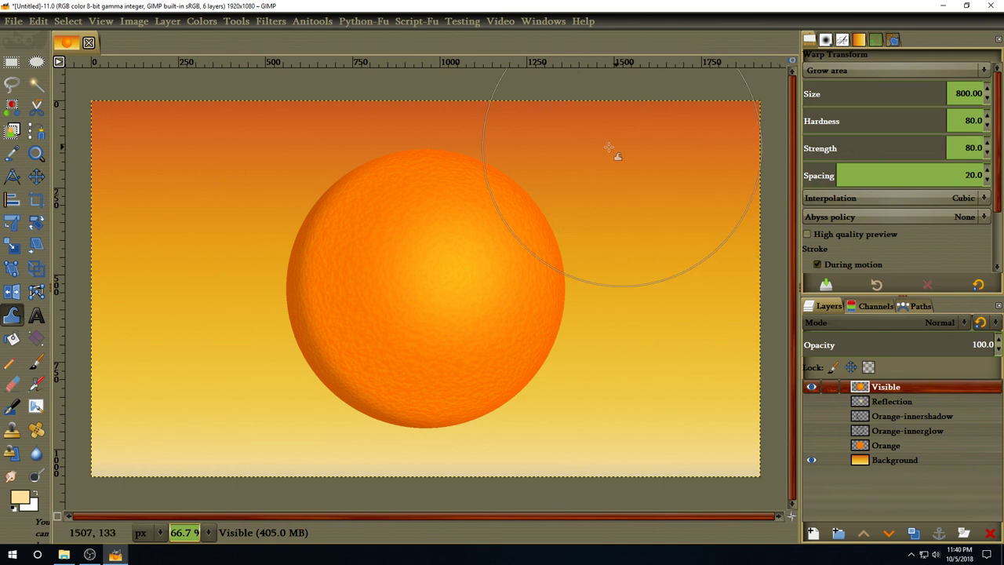
click(425, 127)
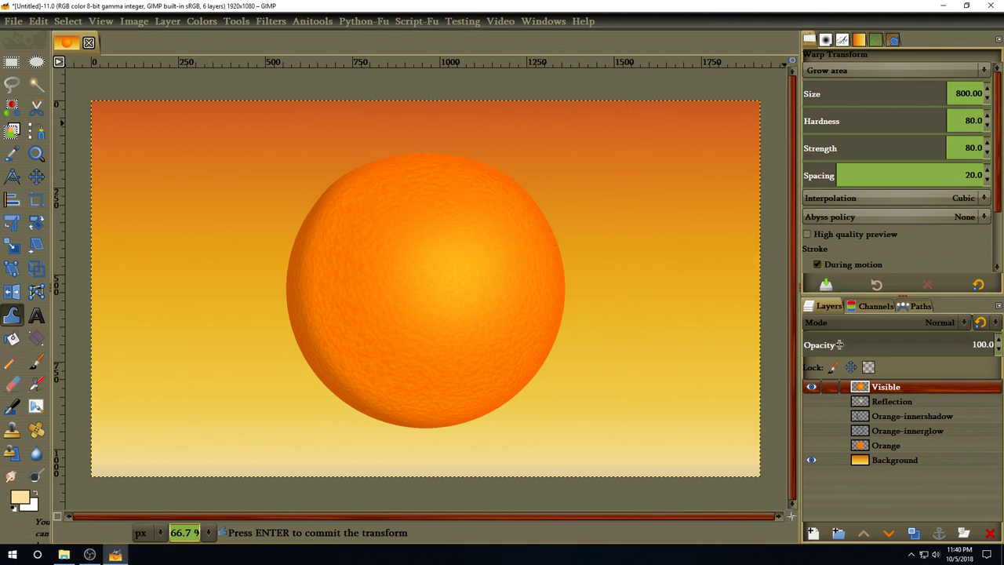
- Add a new layer named 'Shoulders'
click(815, 533)
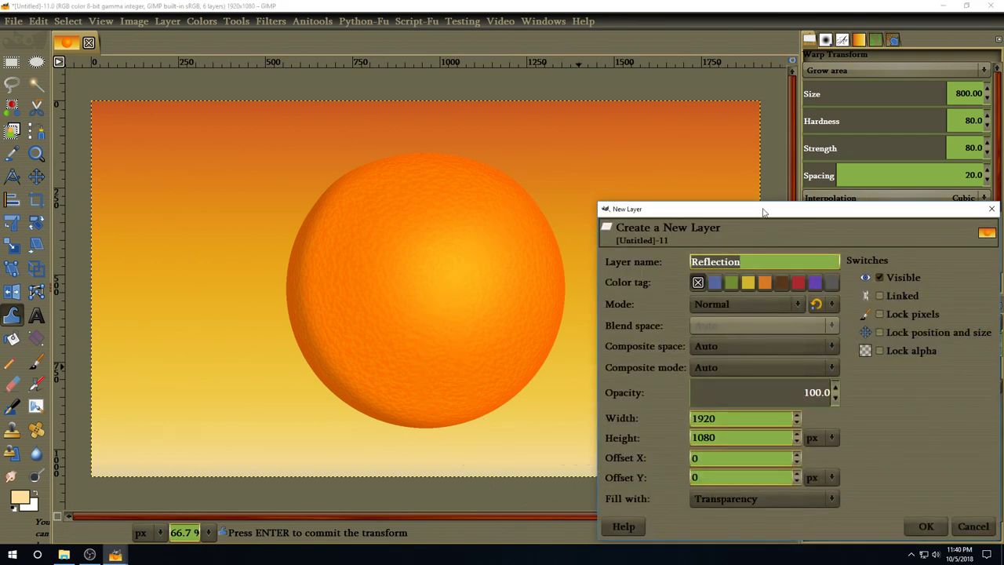
text(Shou)
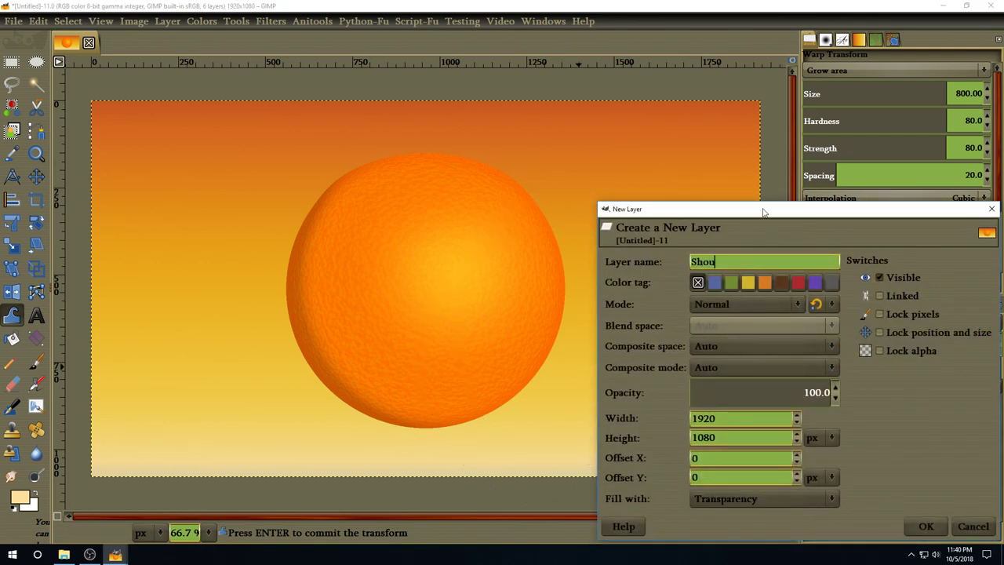
text(lders)
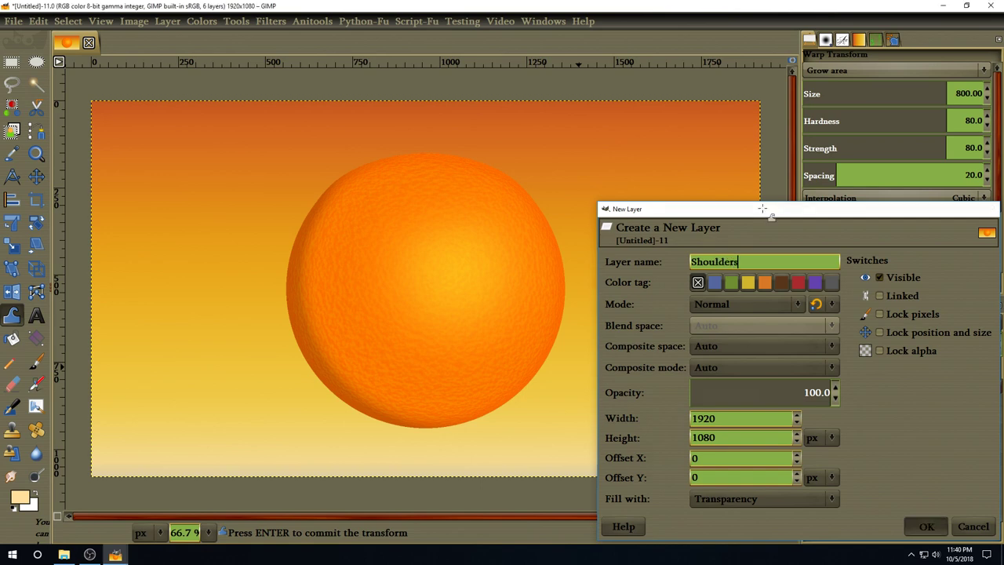
key(Return)
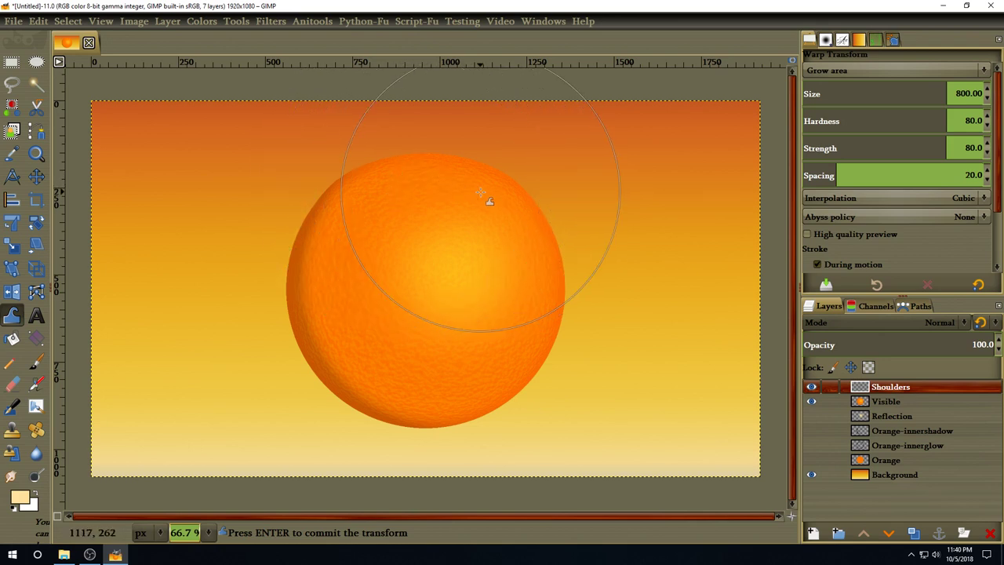
- Make white the foreground colour and set the Paintbrush to the Thin Star brush at size 400
click(37, 492)
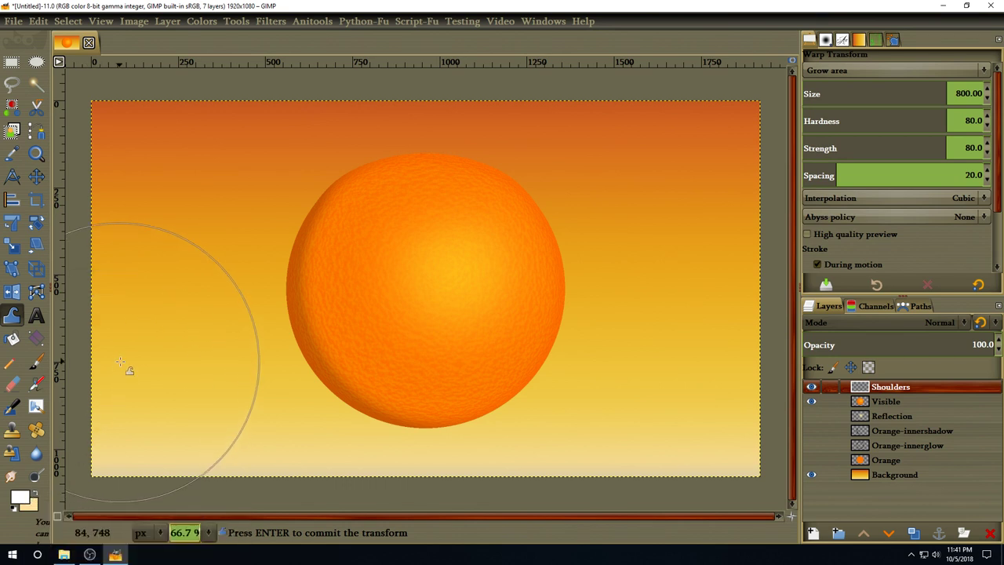
click(36, 362)
click(826, 40)
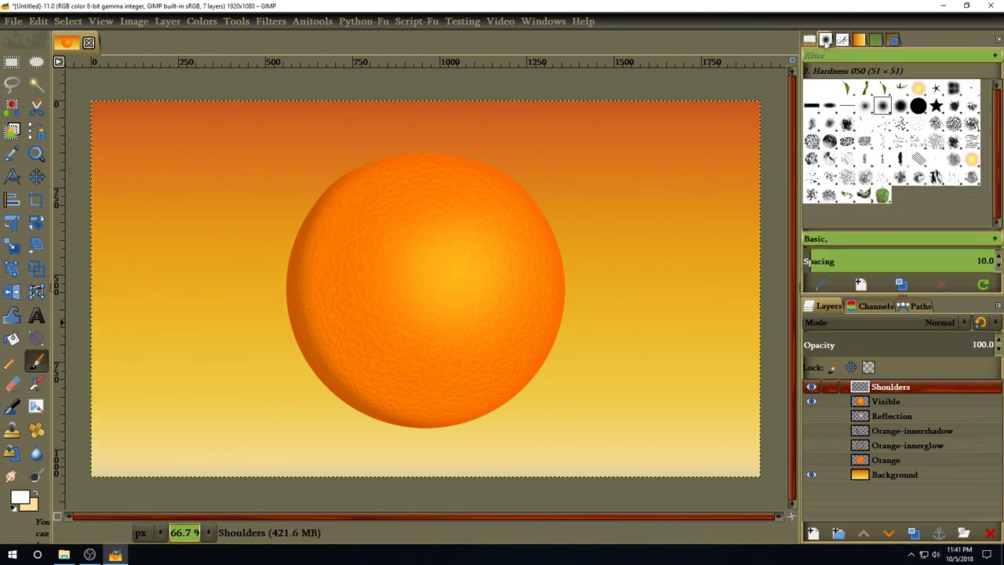
click(938, 90)
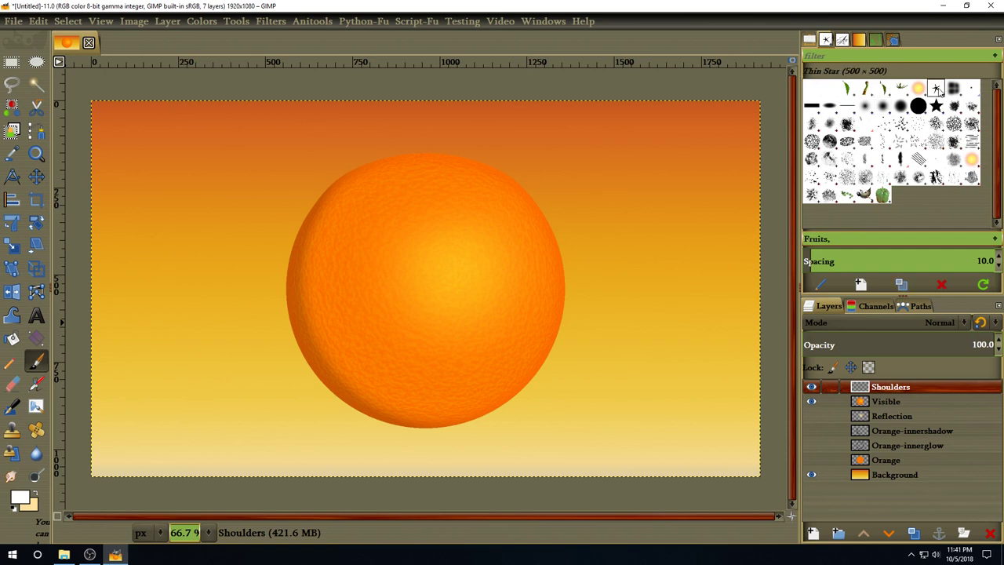
click(812, 42)
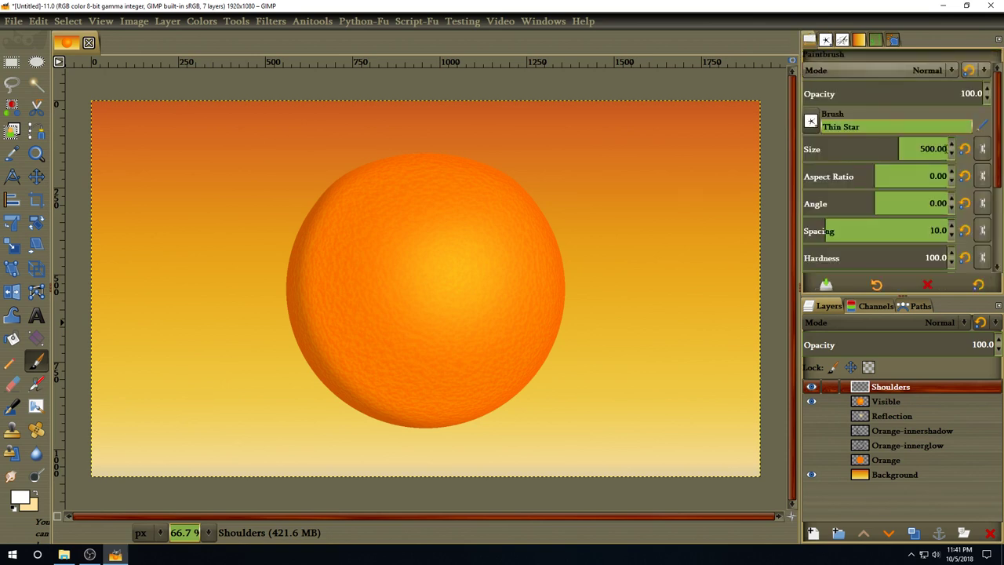
click(893, 149)
text(4)
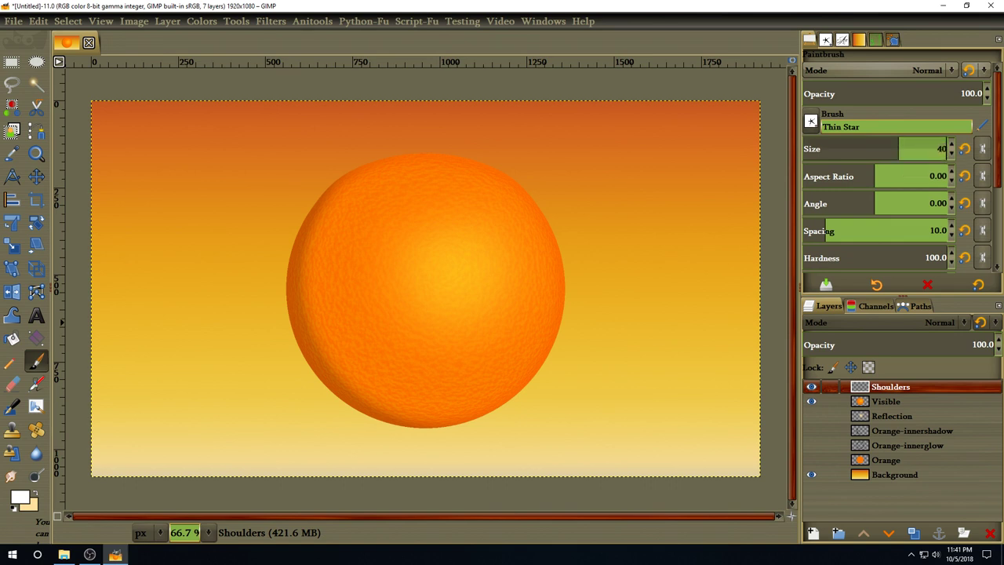
key(Return)
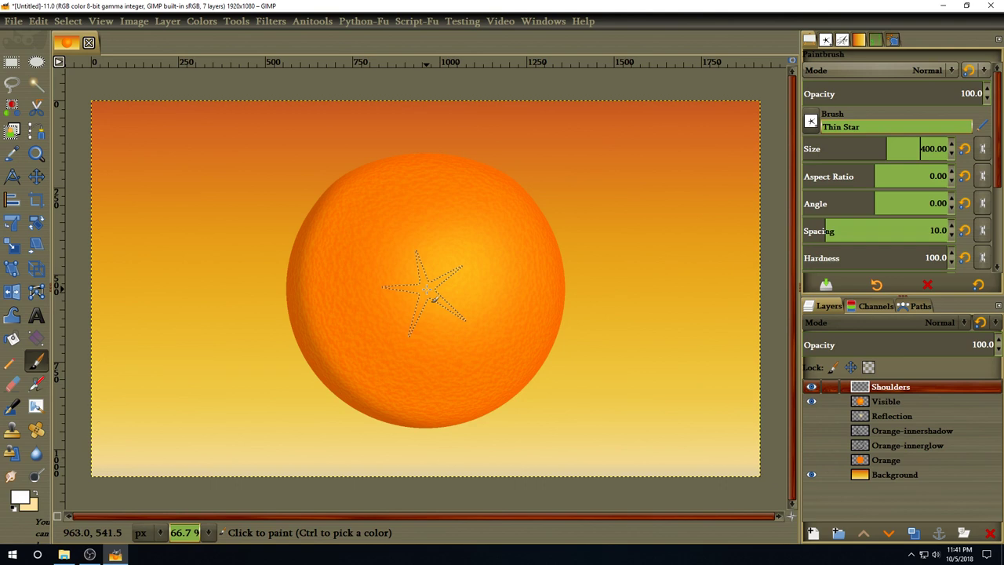
- Stamp a white star, then warp it with Move pixels into a flattened mark at the orange's top
click(427, 288)
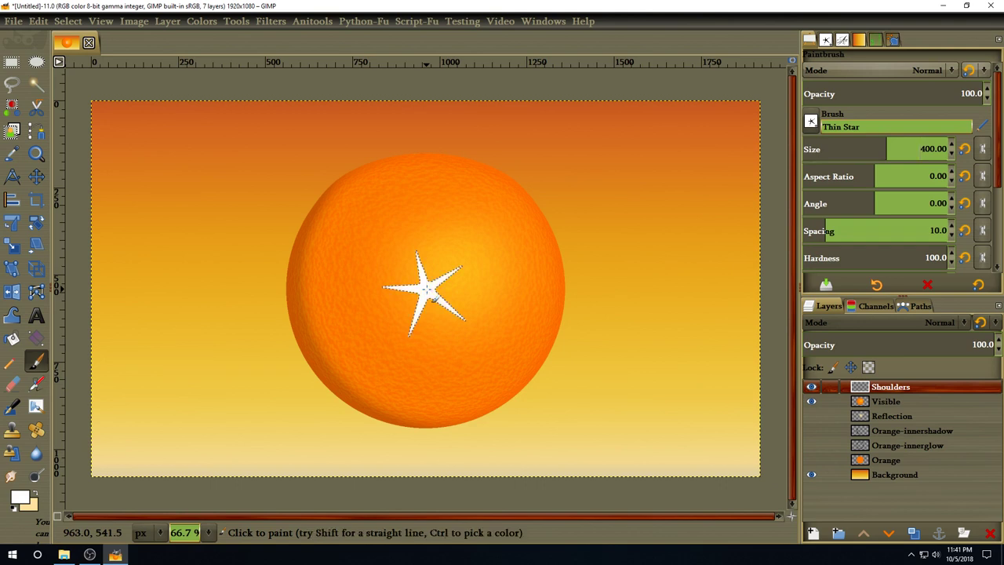
click(13, 317)
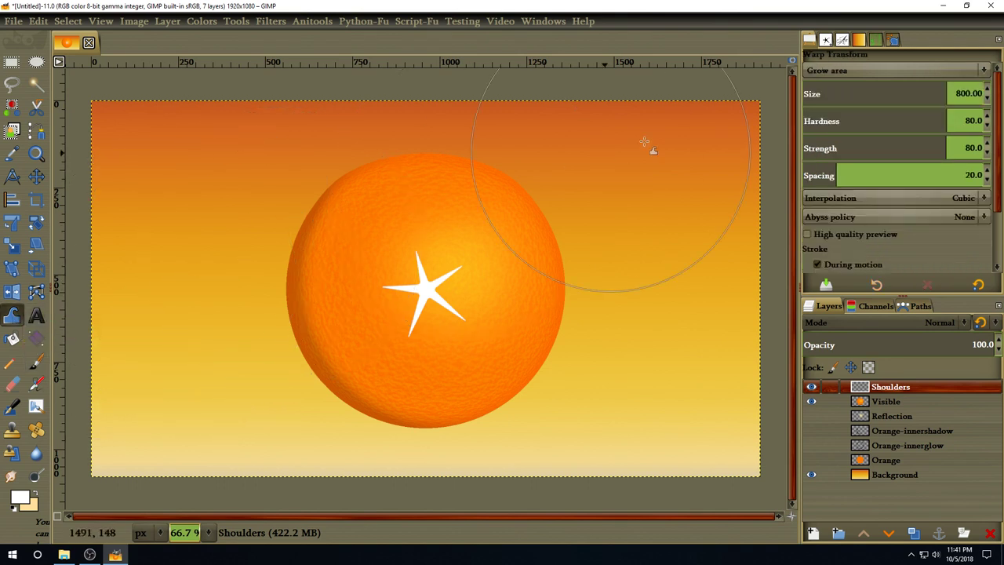
click(875, 69)
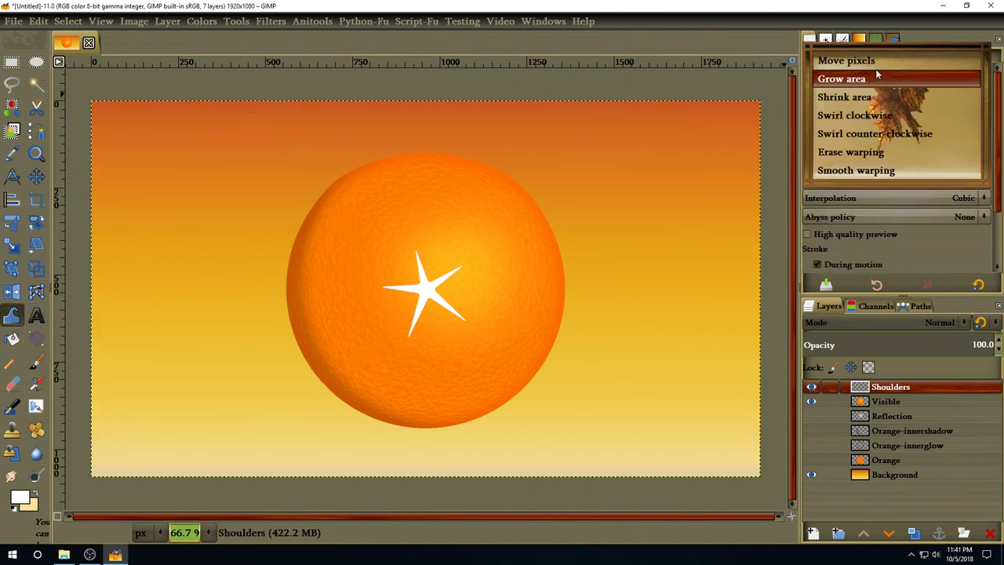
click(889, 69)
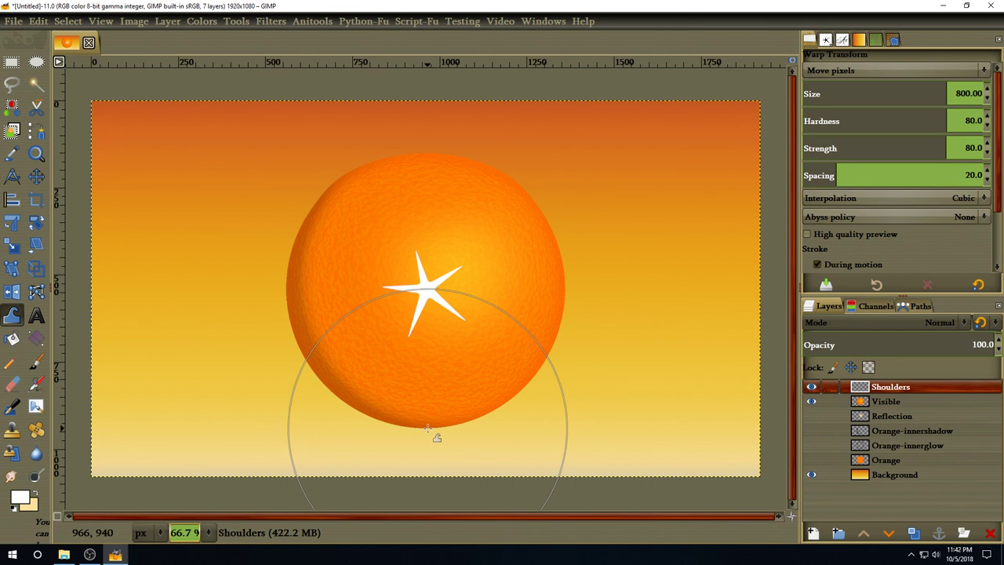
drag(428, 428, 428, 186)
drag(428, 207, 423, 212)
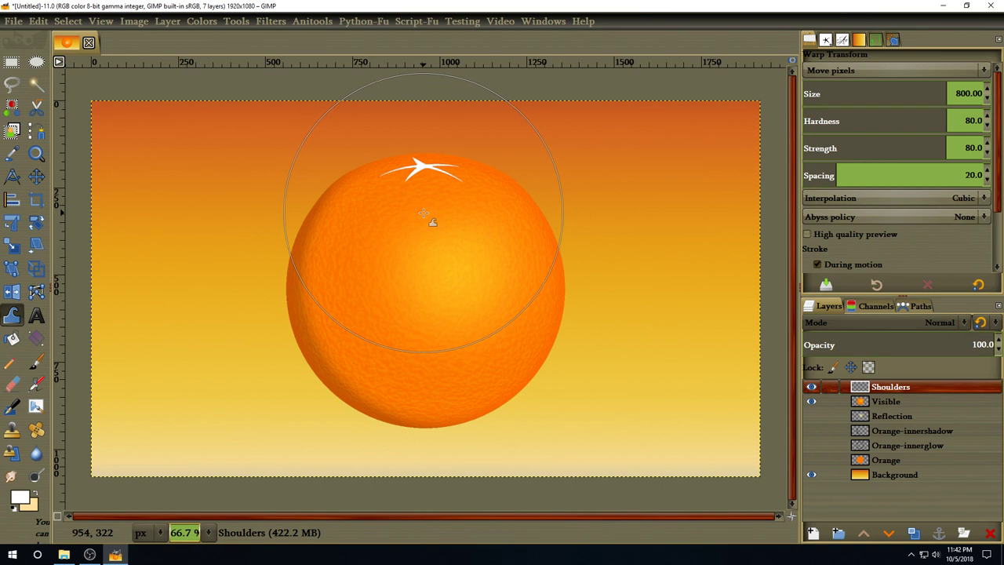
drag(424, 212, 424, 213)
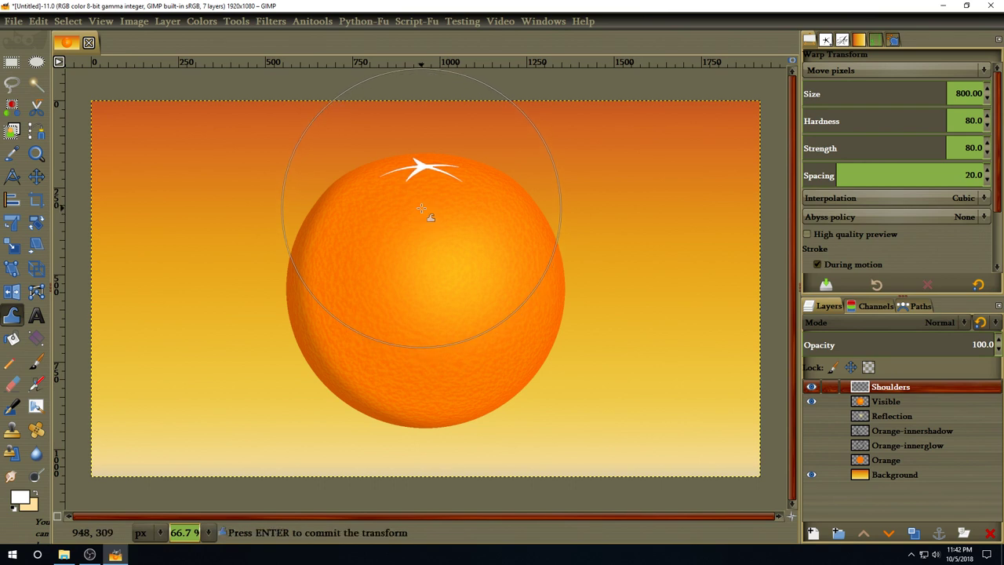
key(Return)
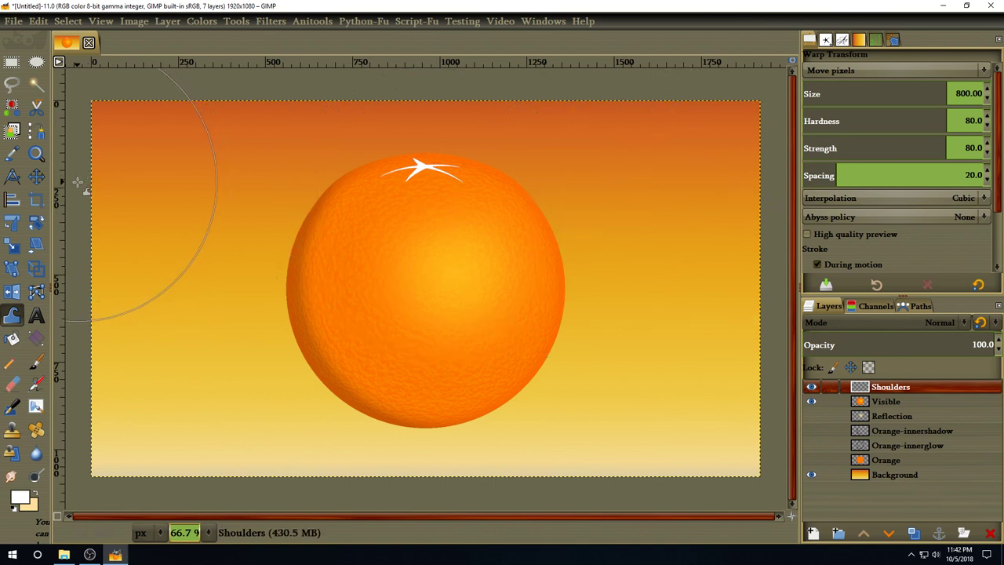
- Emboss the Shoulders layer with elevation 120 and depth 50
click(271, 22)
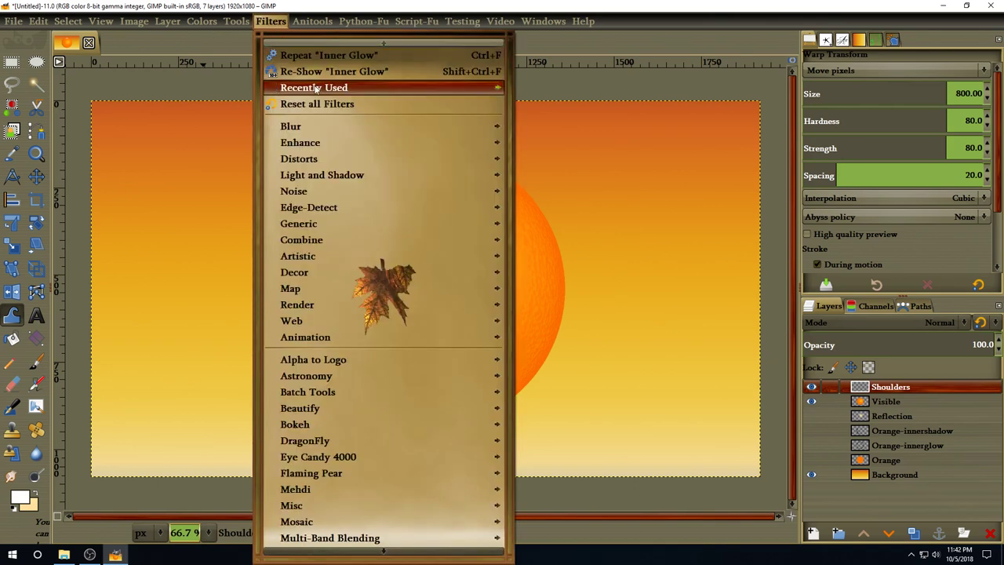
mouse_move(326, 159)
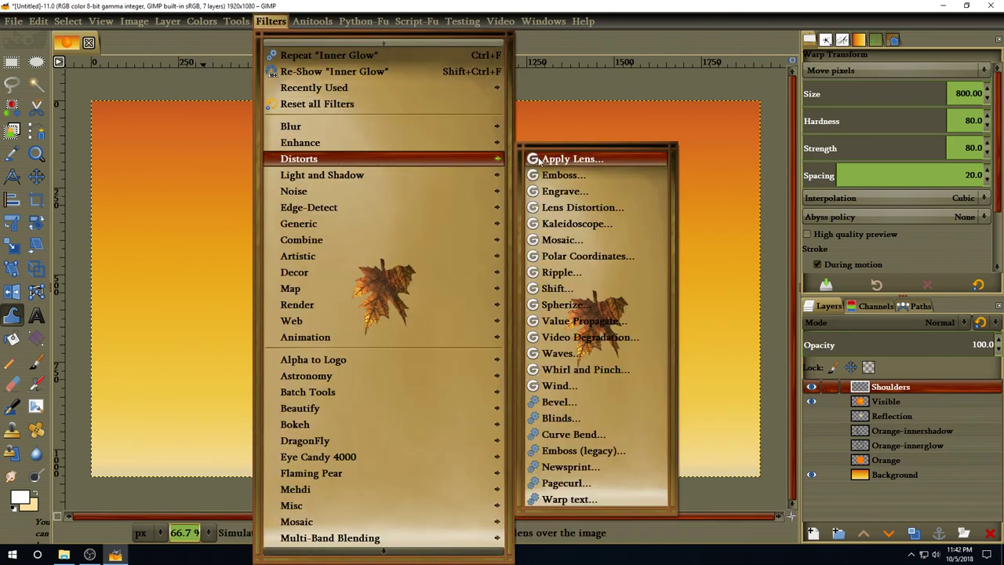
click(563, 175)
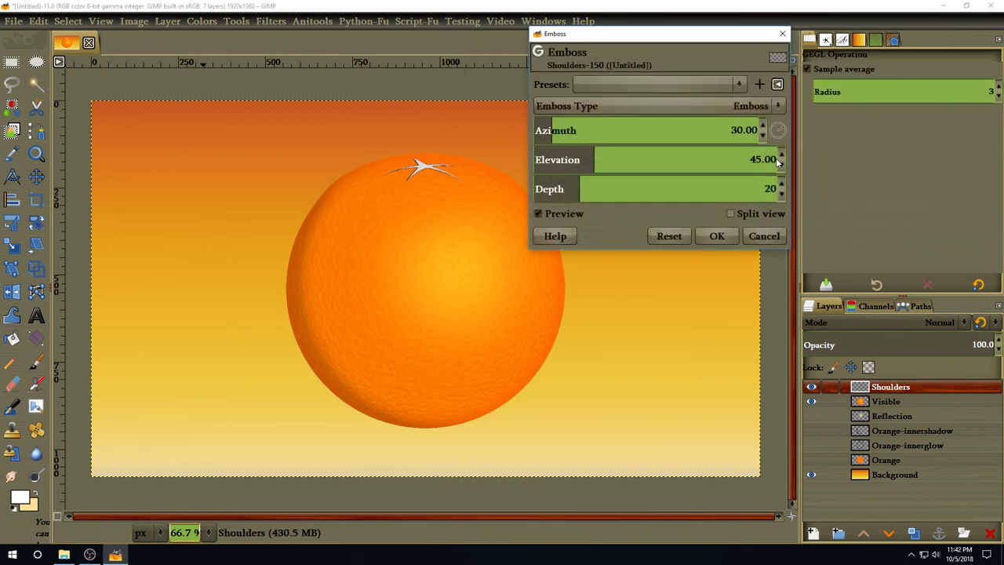
click(723, 161)
text(120)
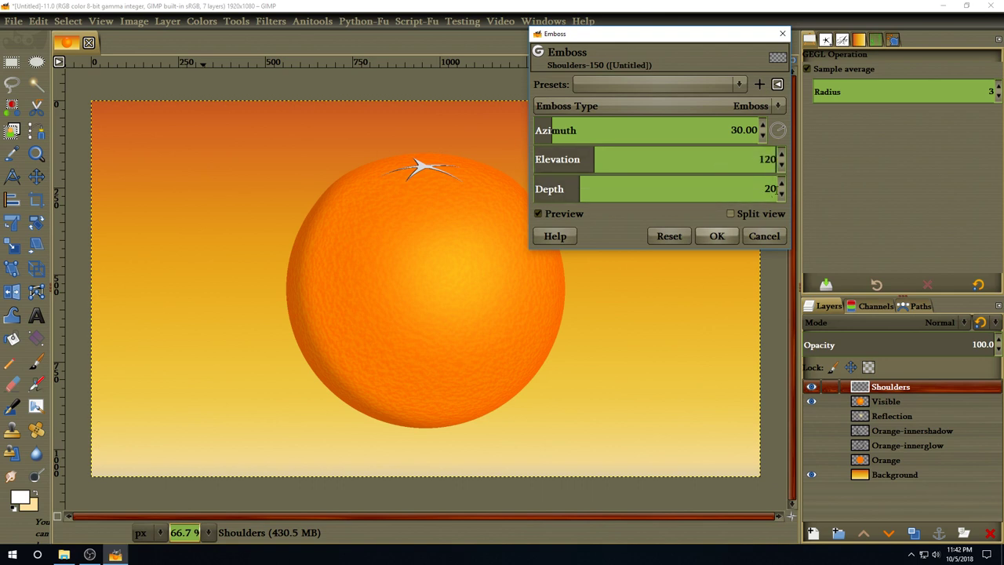
click(753, 189)
text(5)
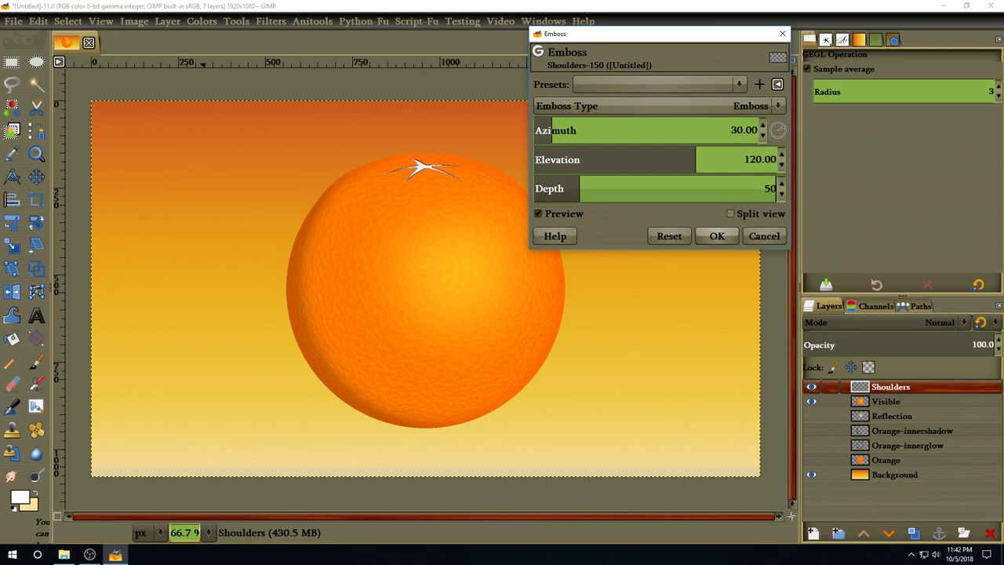
text(0)
key(Return)
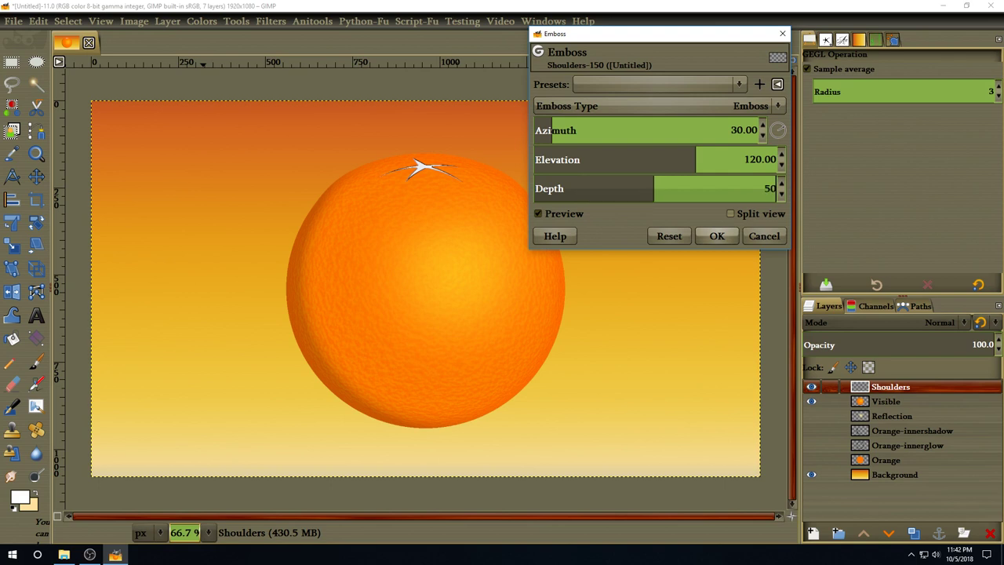
click(714, 235)
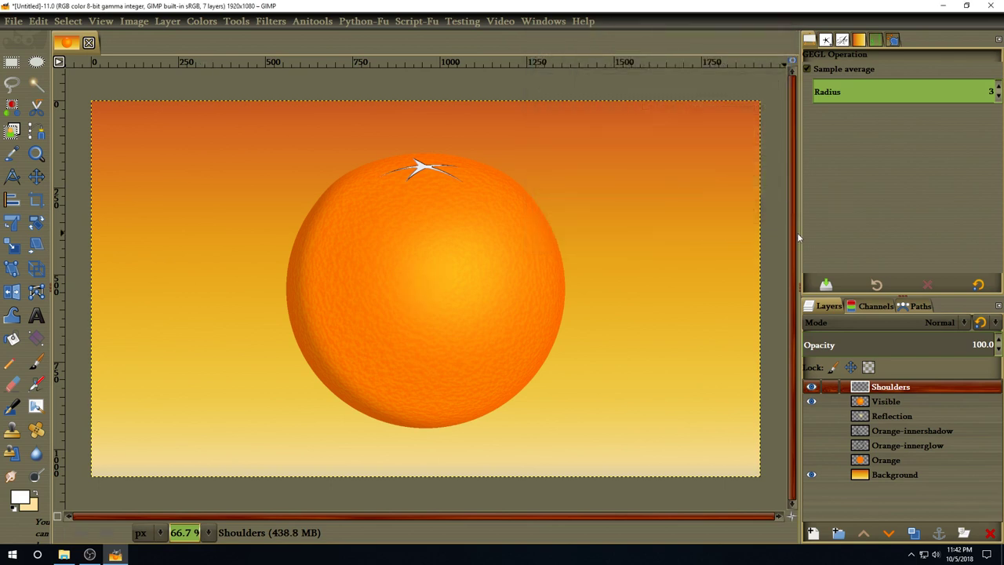
- Set the Shoulders layer to Linear burn mode at 45% opacity
click(902, 322)
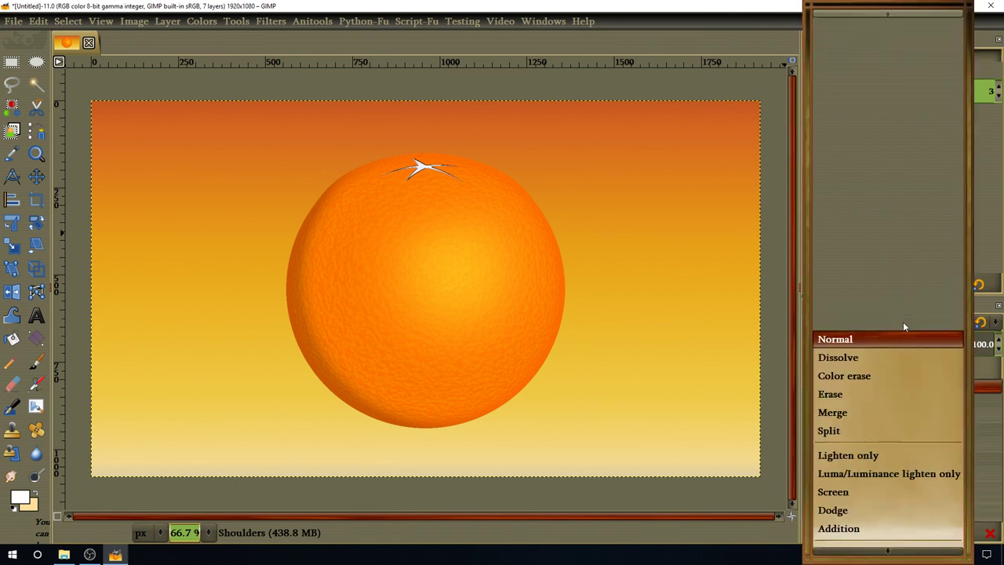
scroll(877, 469, down, 4)
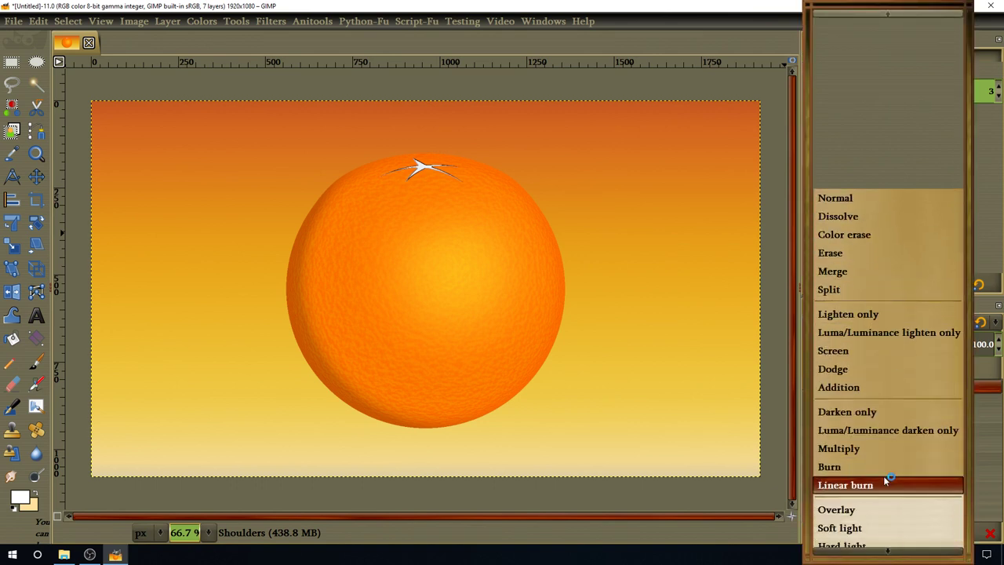
click(886, 484)
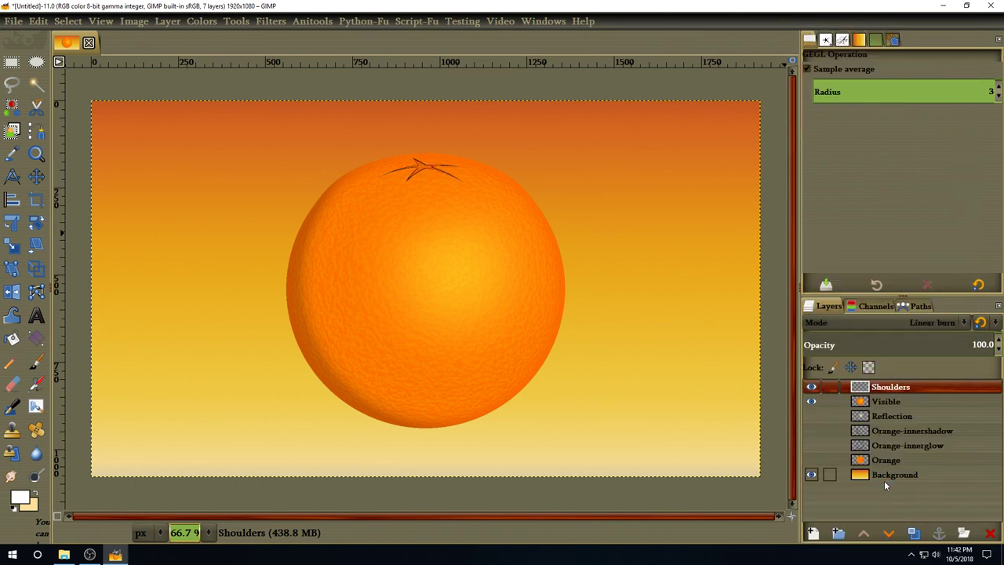
click(955, 345)
text(450)
key(Return)
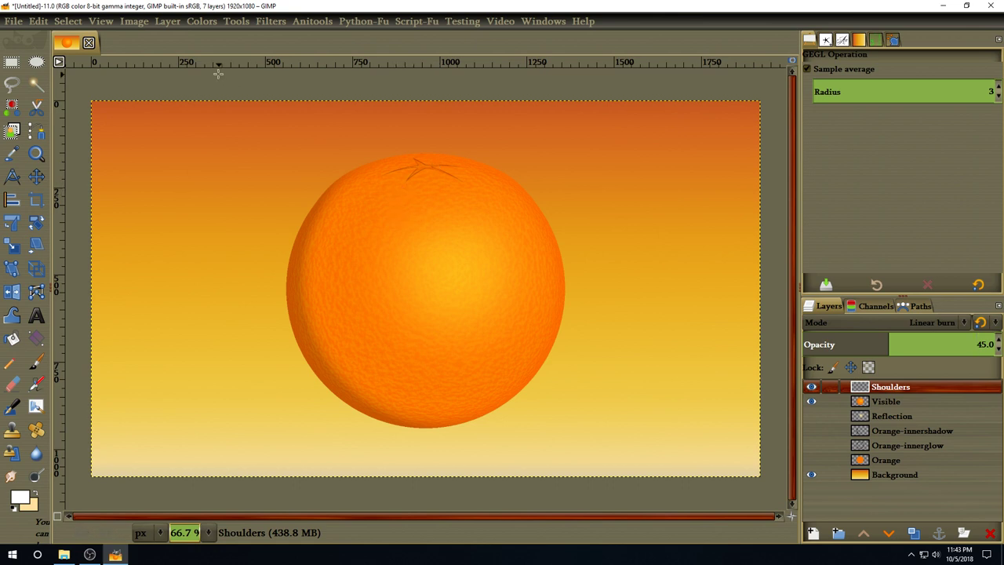
- Add a white Layer Effects drop shadow to the Shoulders layer
click(167, 22)
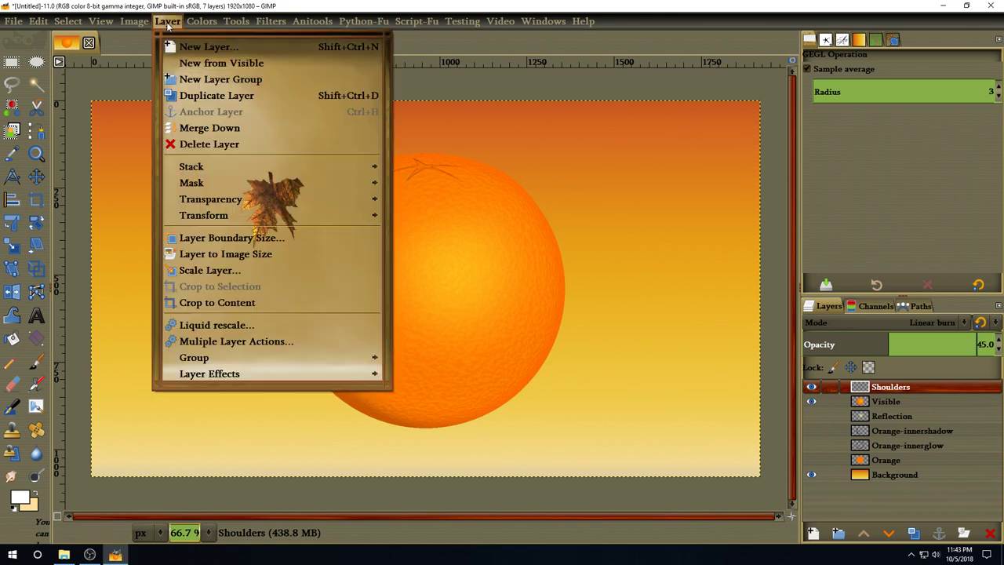
mouse_move(236, 376)
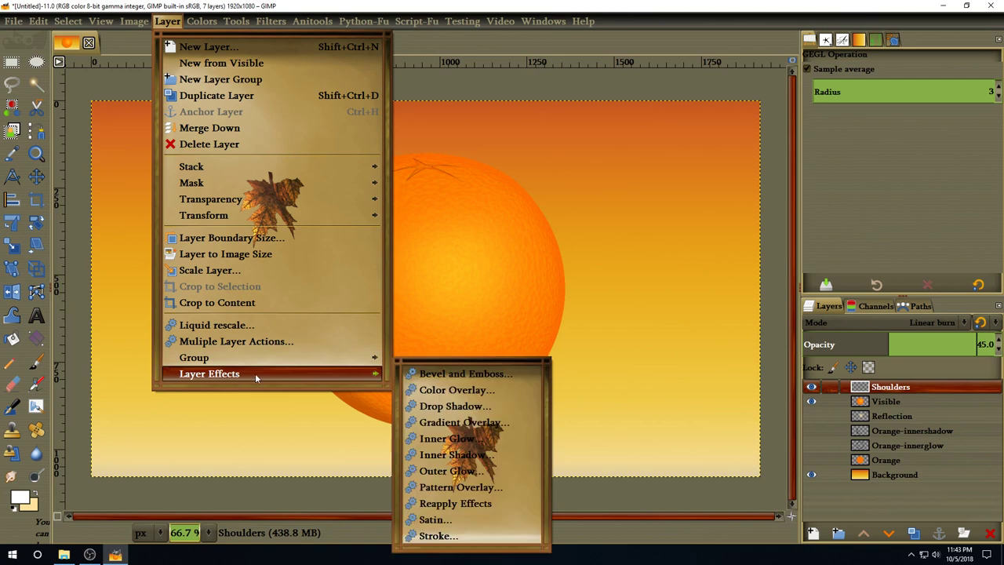
click(461, 408)
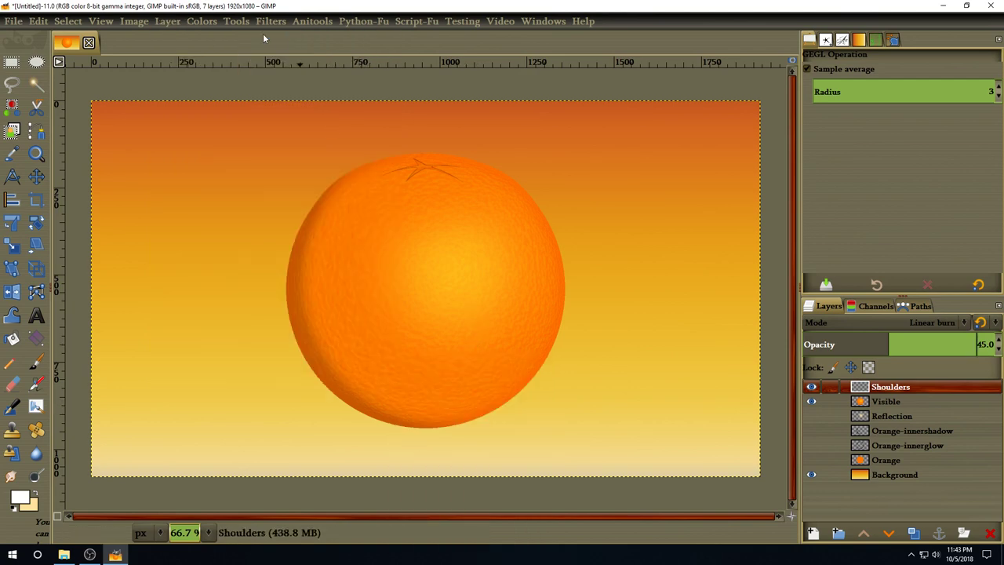
drag(249, 95, 179, 26)
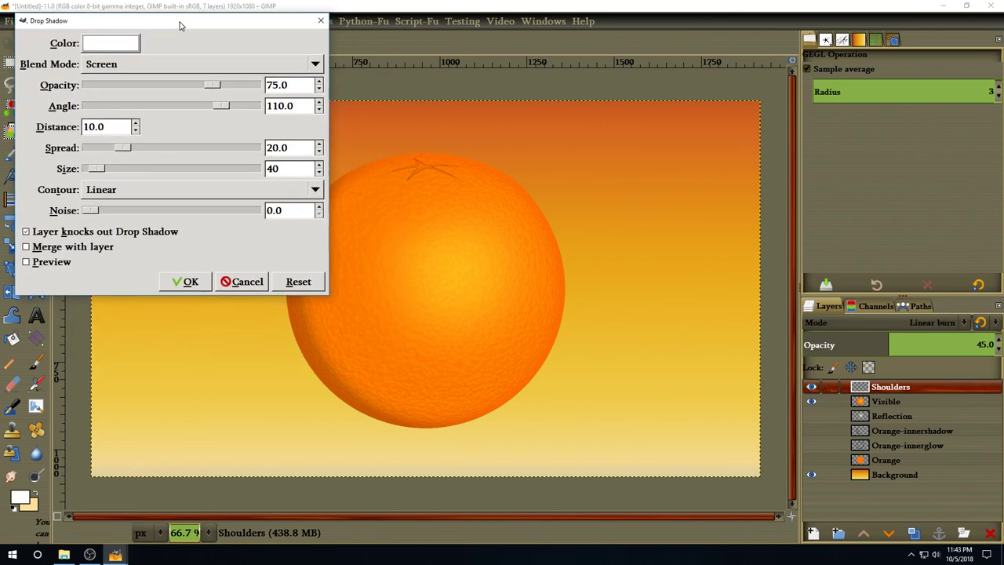
right_click(122, 48)
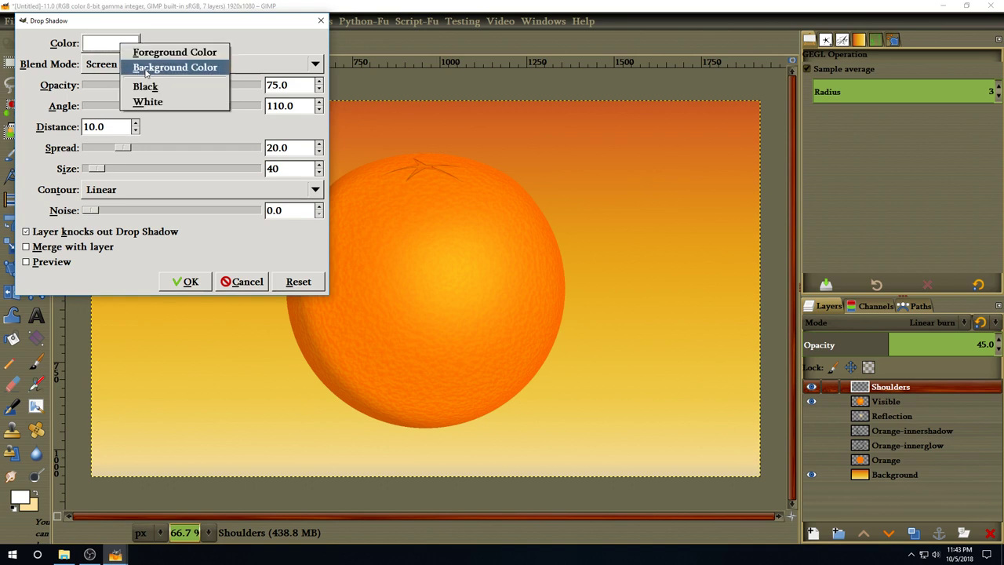
click(160, 106)
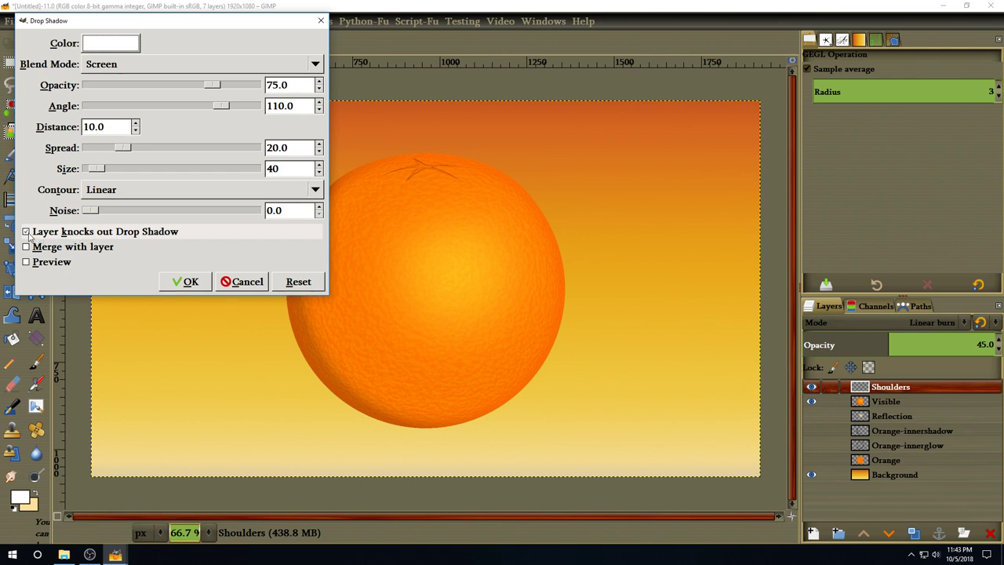
click(186, 282)
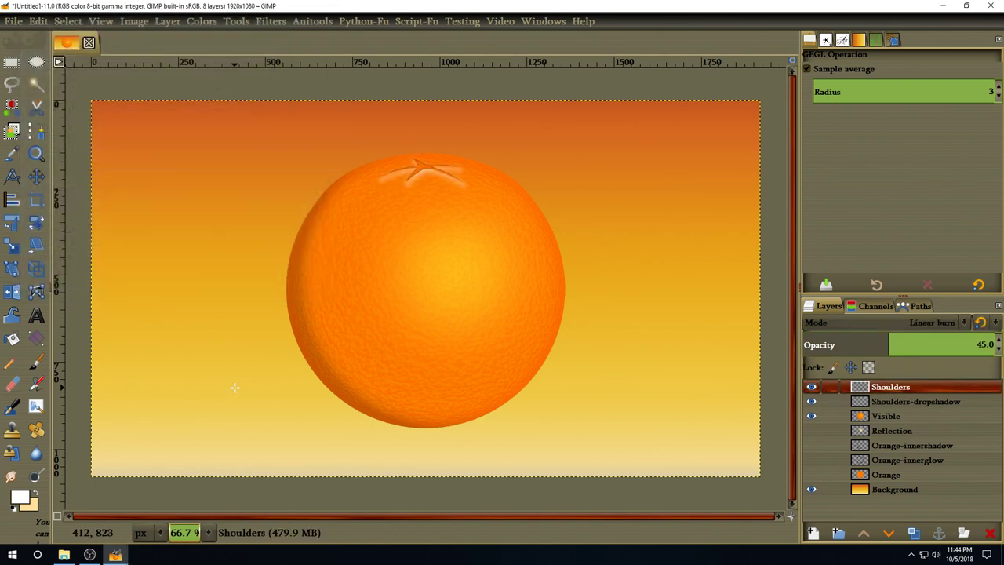
- Show Shoulders' Bevel and Emboss settings (Inner Bevel, depth 65, size 20) beside the orange
click(167, 21)
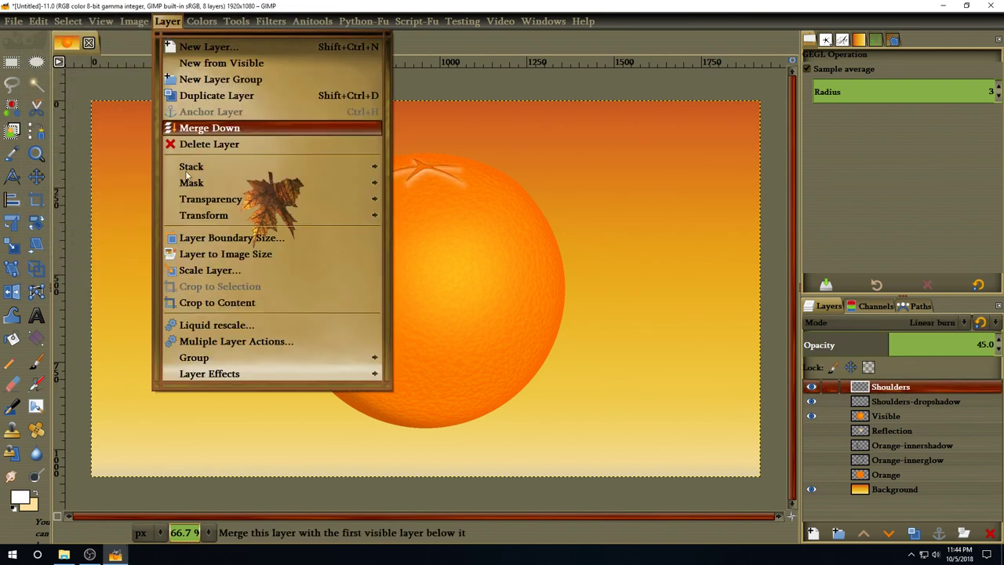
mouse_move(363, 375)
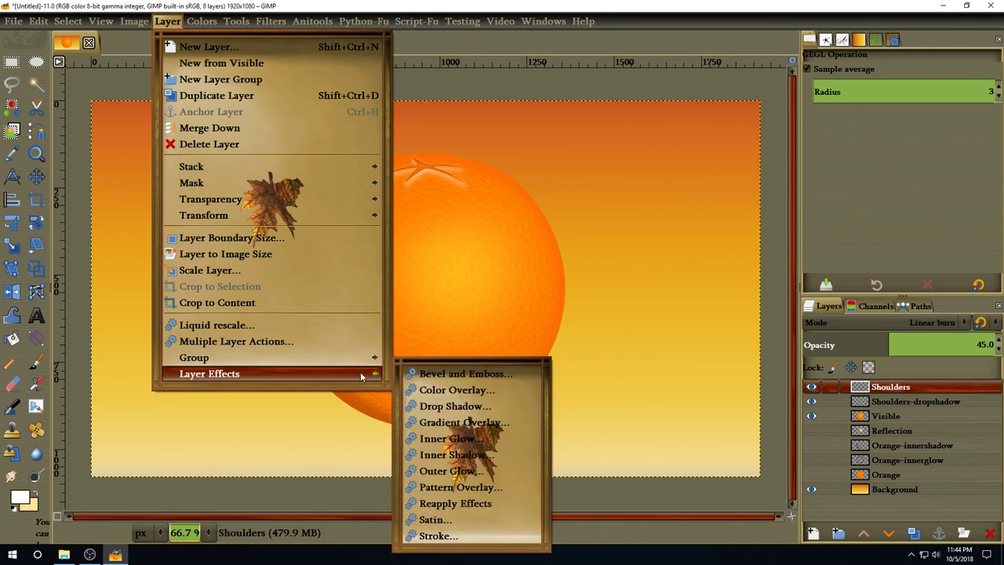
click(495, 373)
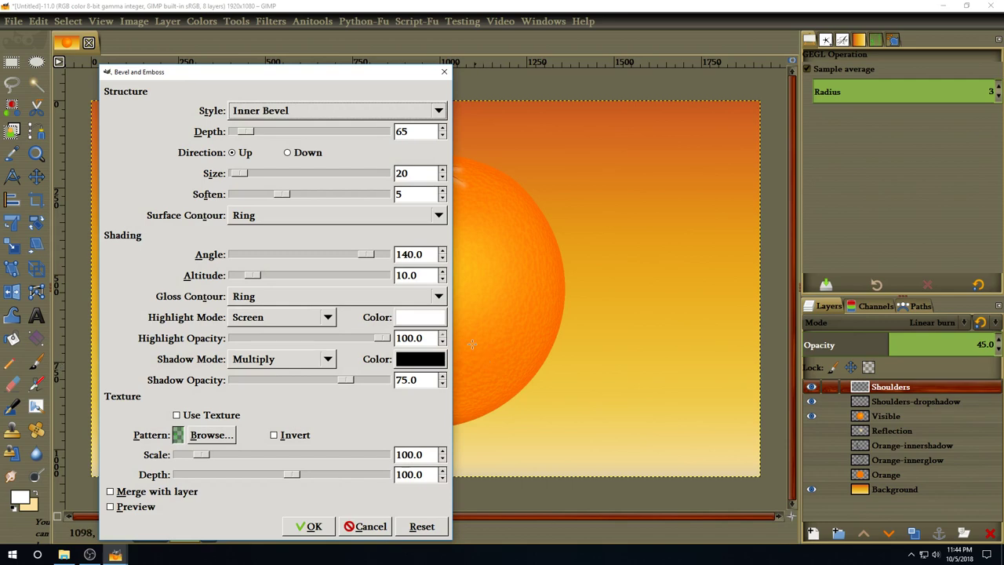
drag(327, 77, 242, 22)
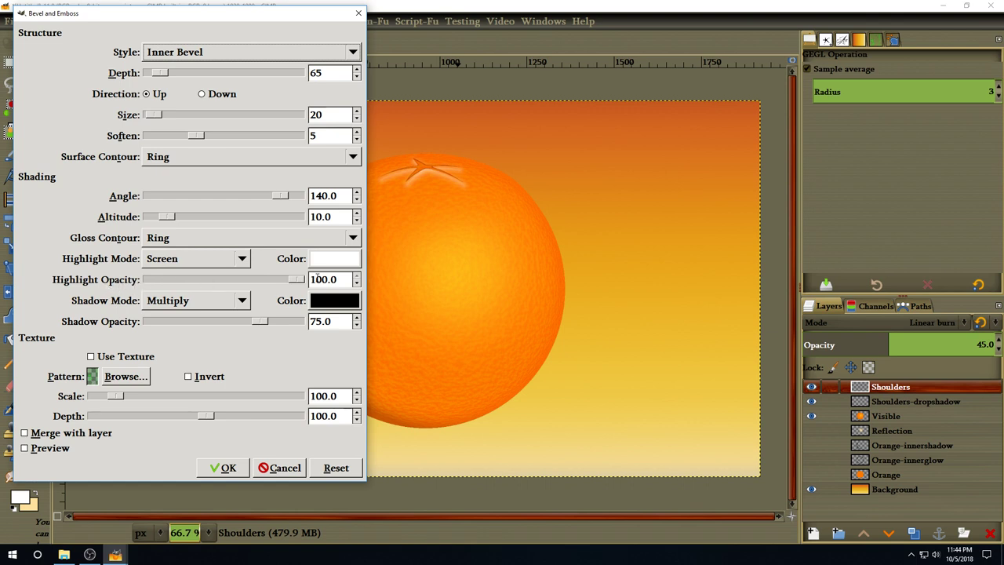
- Apply the bevel and emboss, then add a Stem base layer above Shoulders-highlight
click(224, 469)
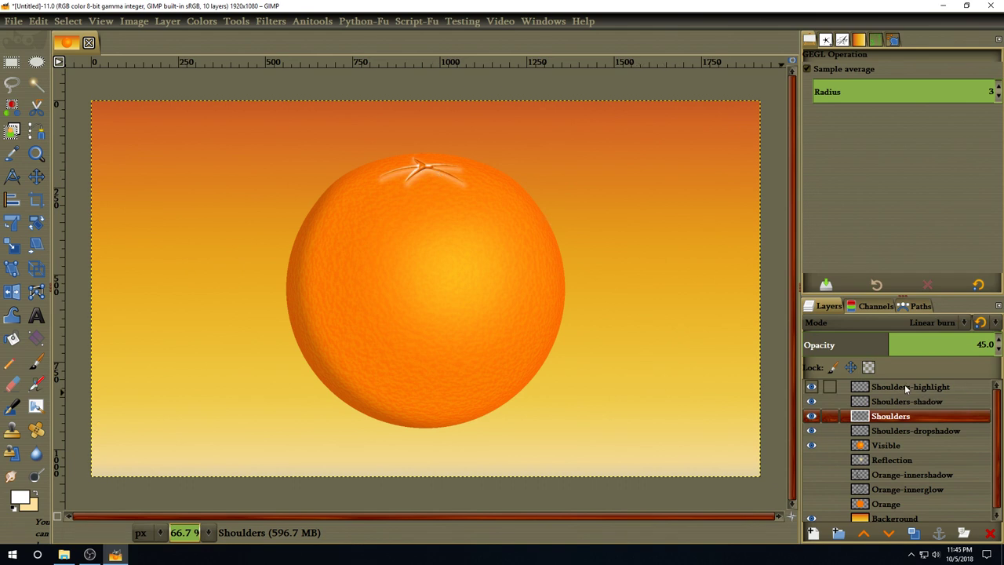
click(933, 385)
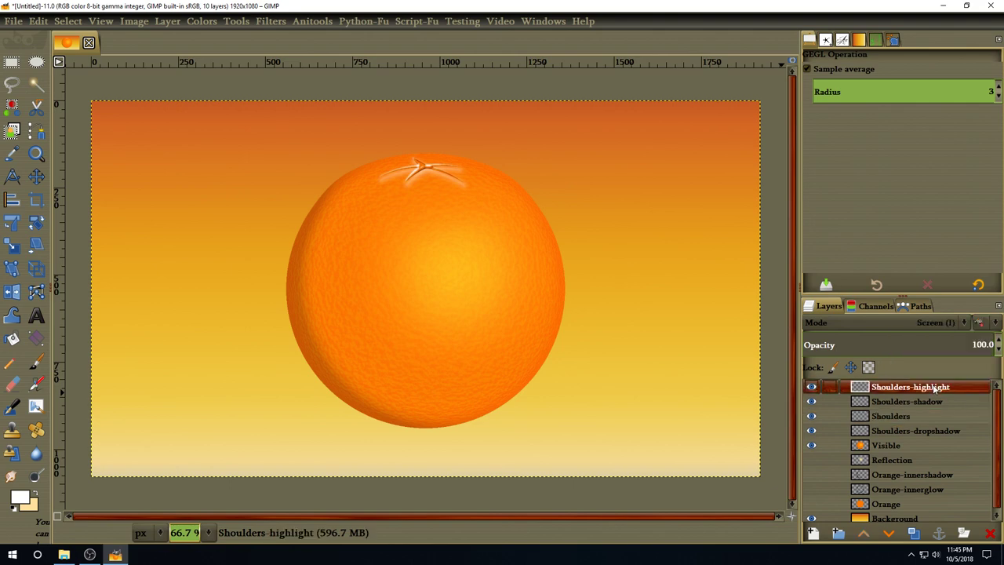
click(813, 534)
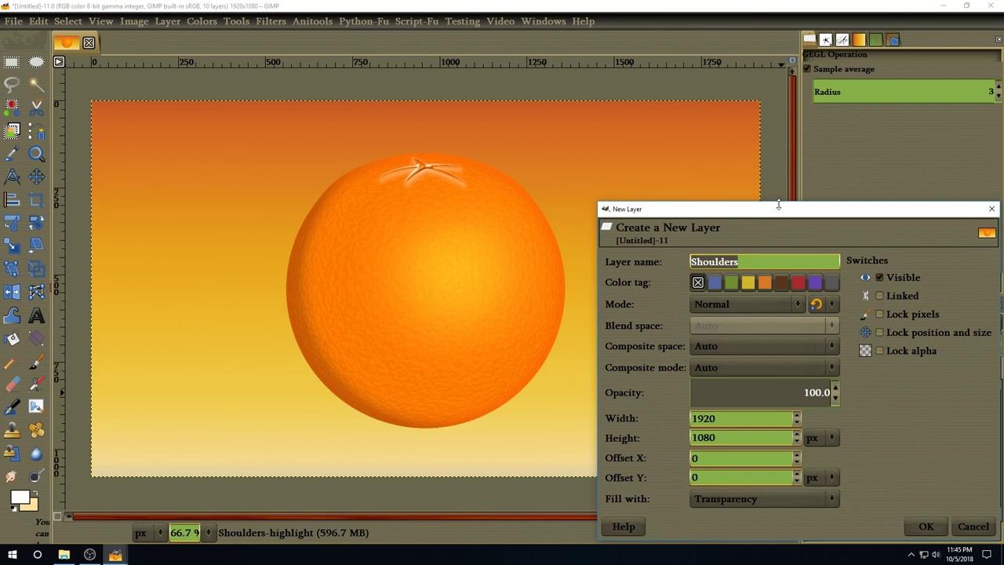
text(Stem)
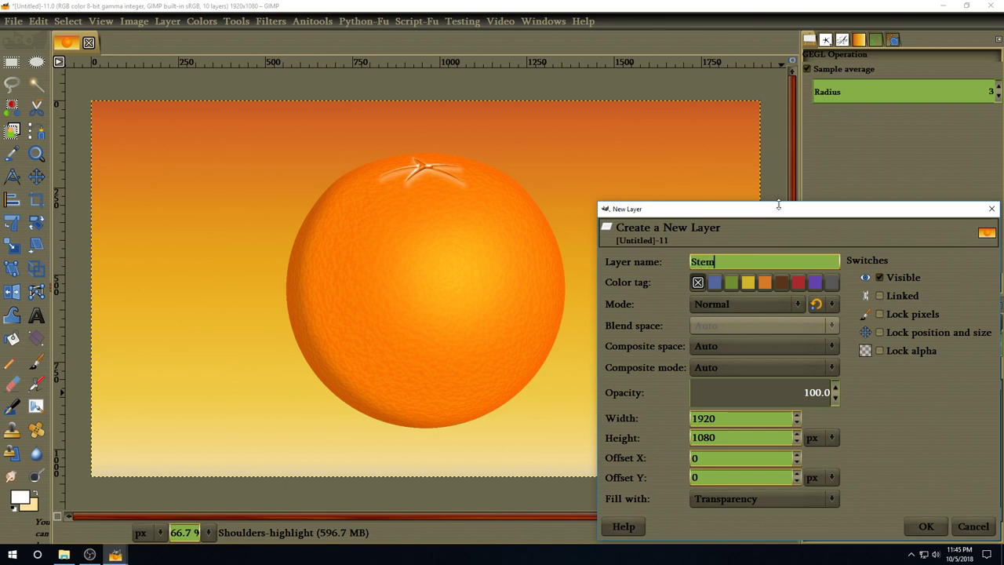
text( base)
click(926, 526)
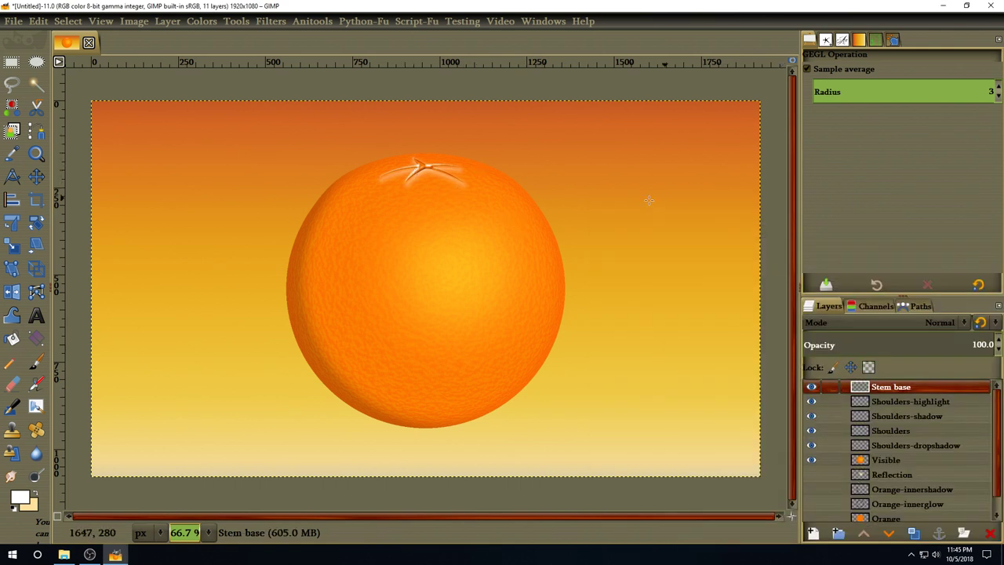
- Dab a pale stem base at the orange's top with the Stem base brush, size 125, aspect 14
click(37, 364)
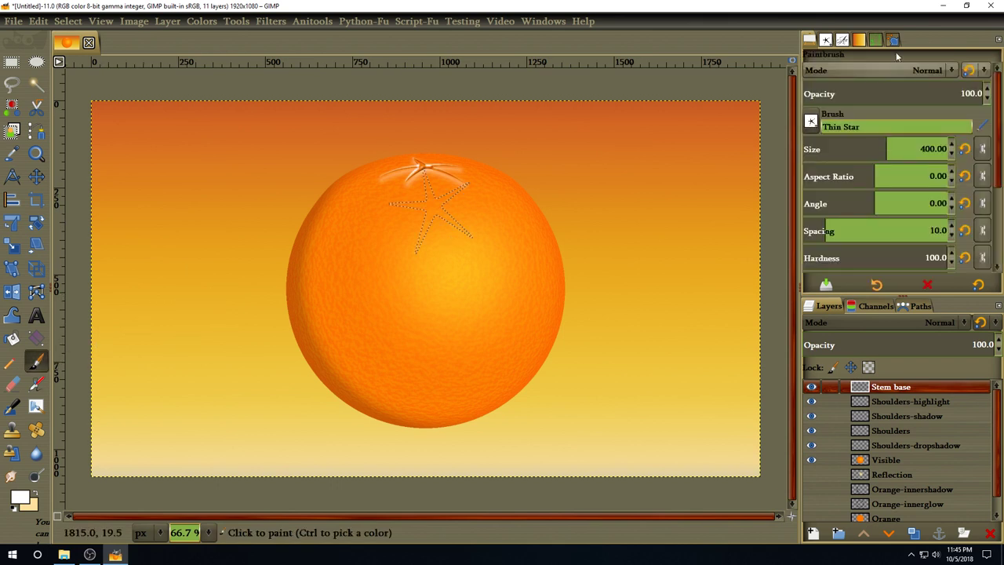
click(826, 41)
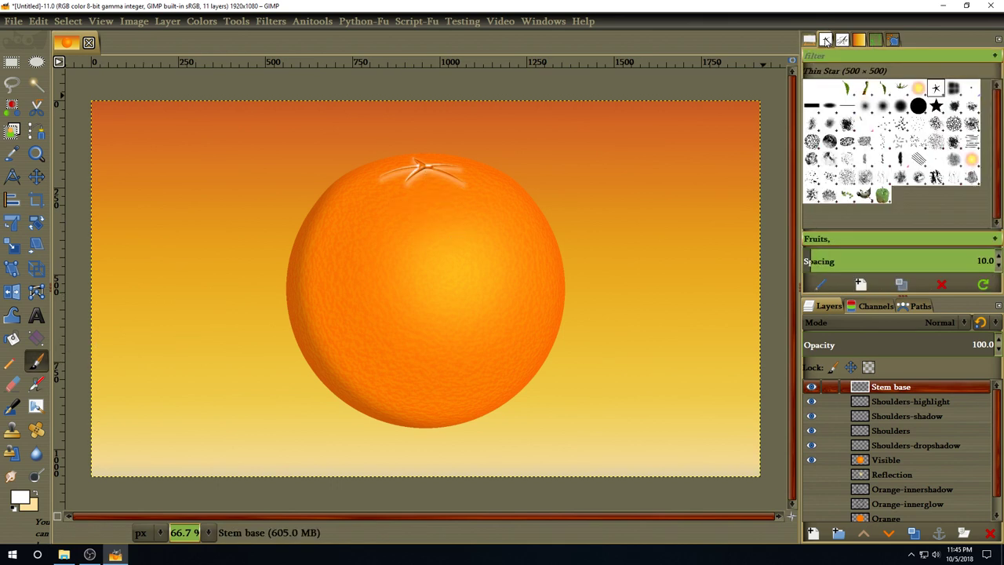
click(919, 89)
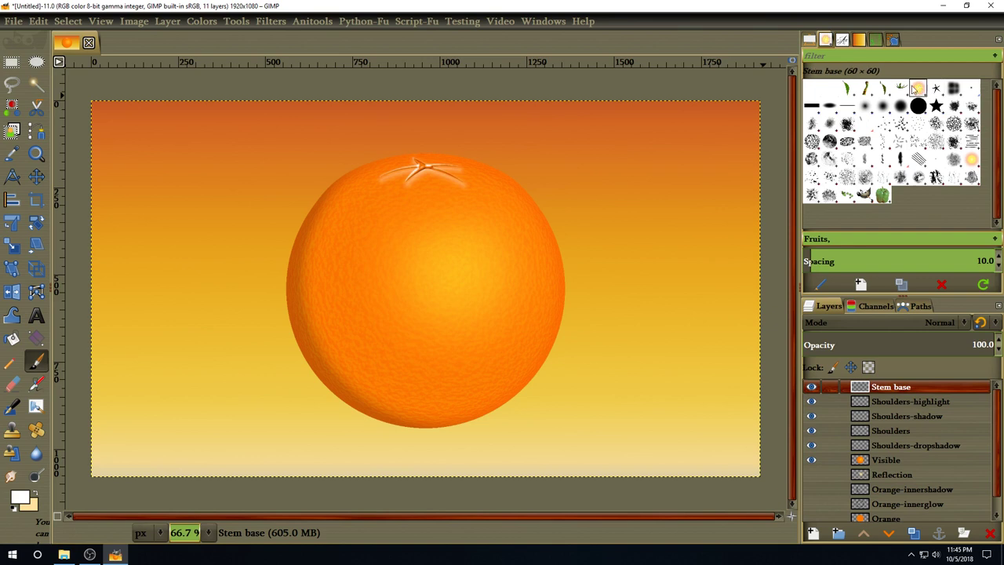
click(810, 40)
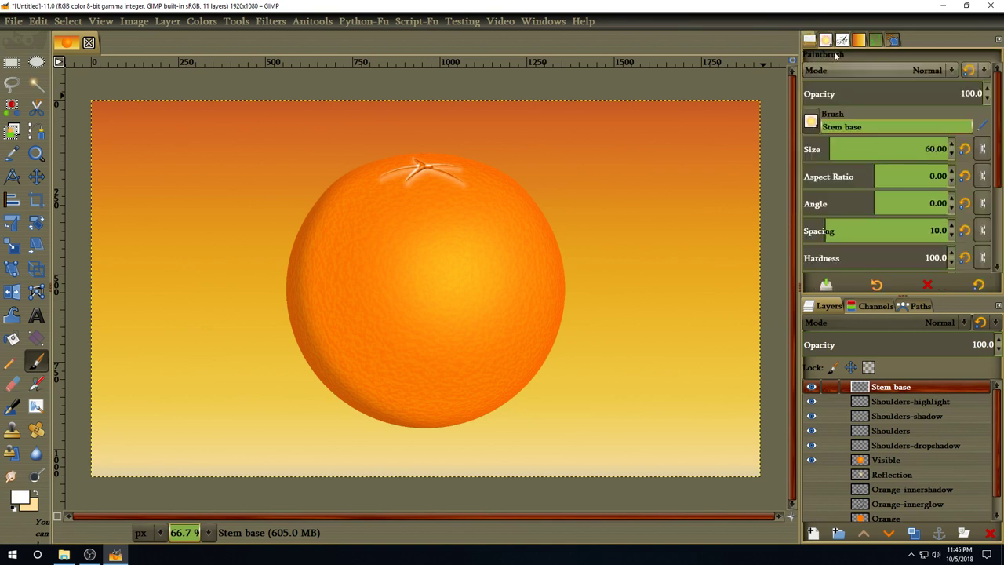
click(934, 149)
text(125)
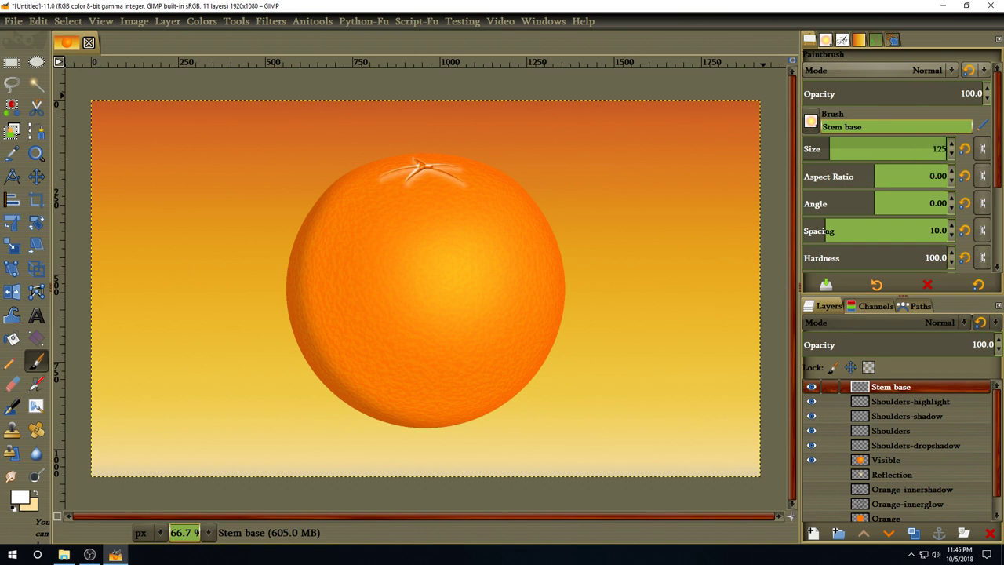
key(Return)
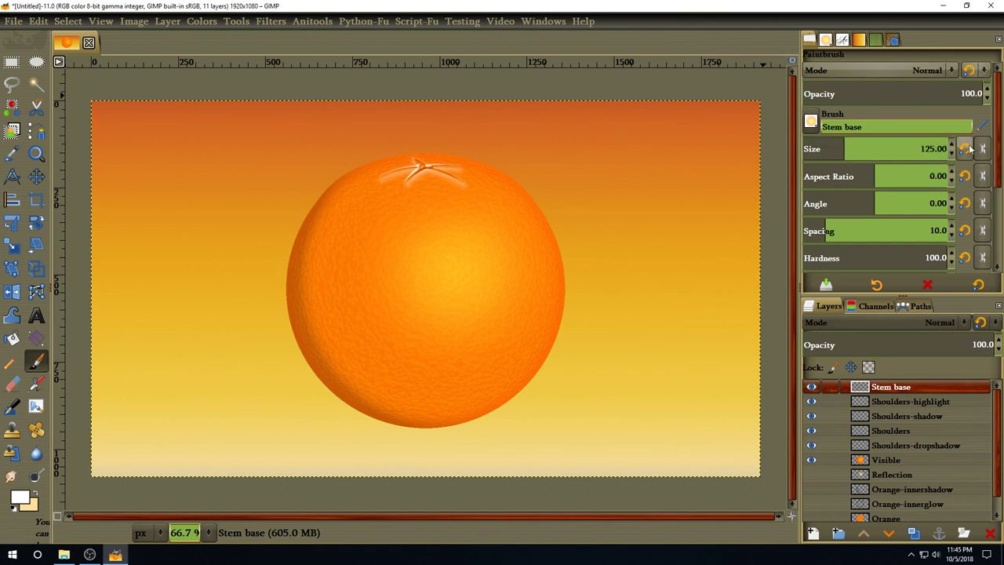
key(Tab)
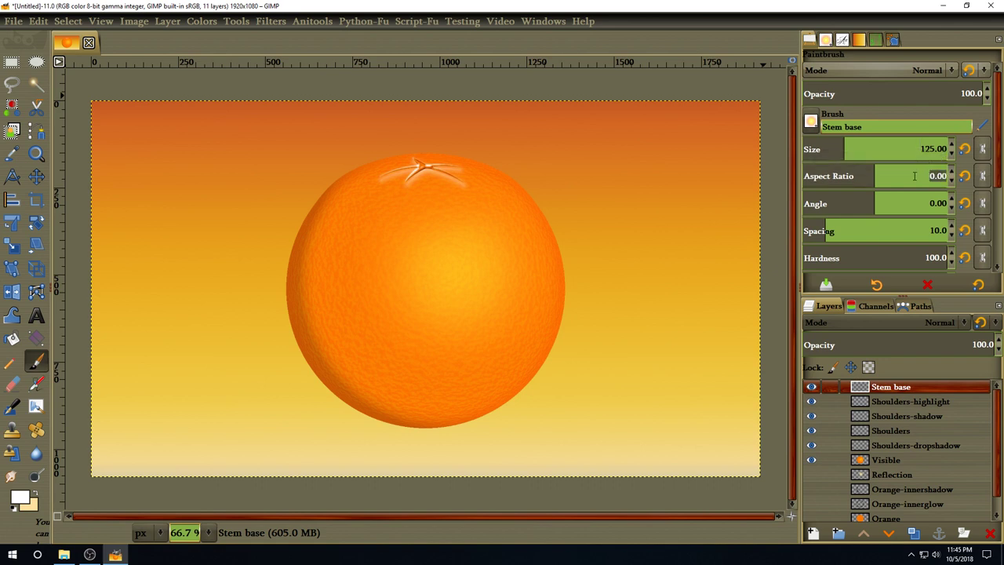
text(14)
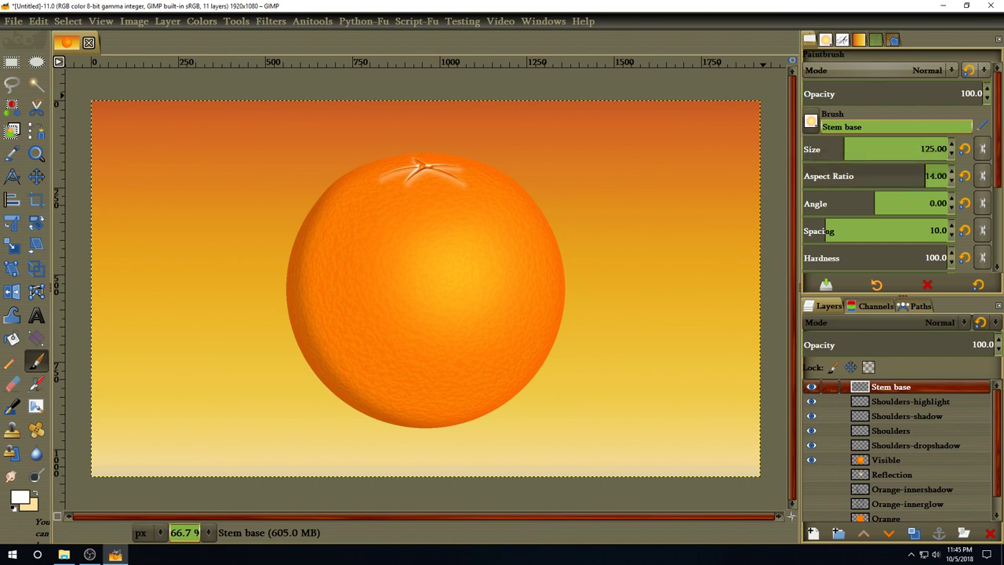
key(Return)
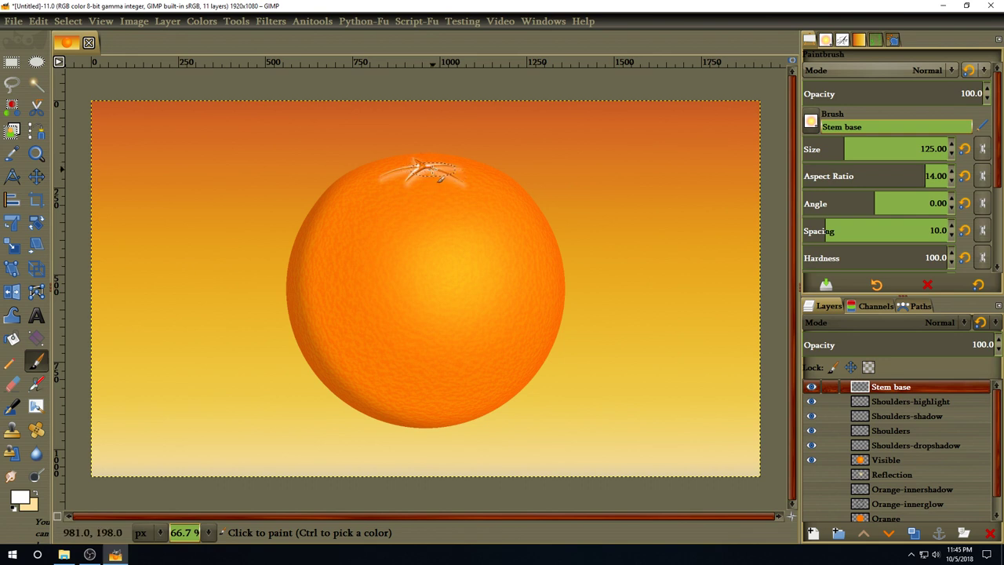
click(431, 178)
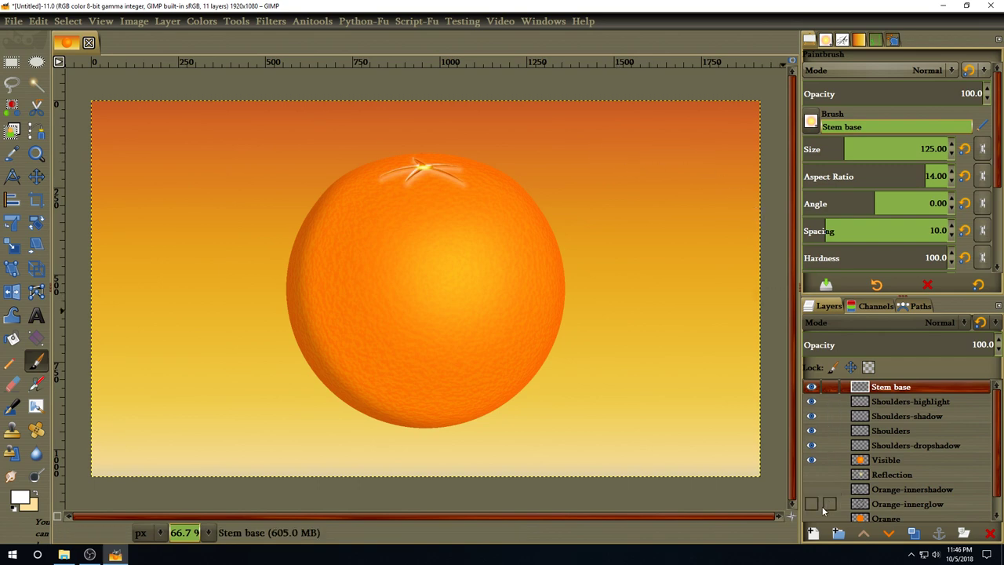
- Create a Stem layer and stamp the Orange stem brush at the orange's top
click(814, 535)
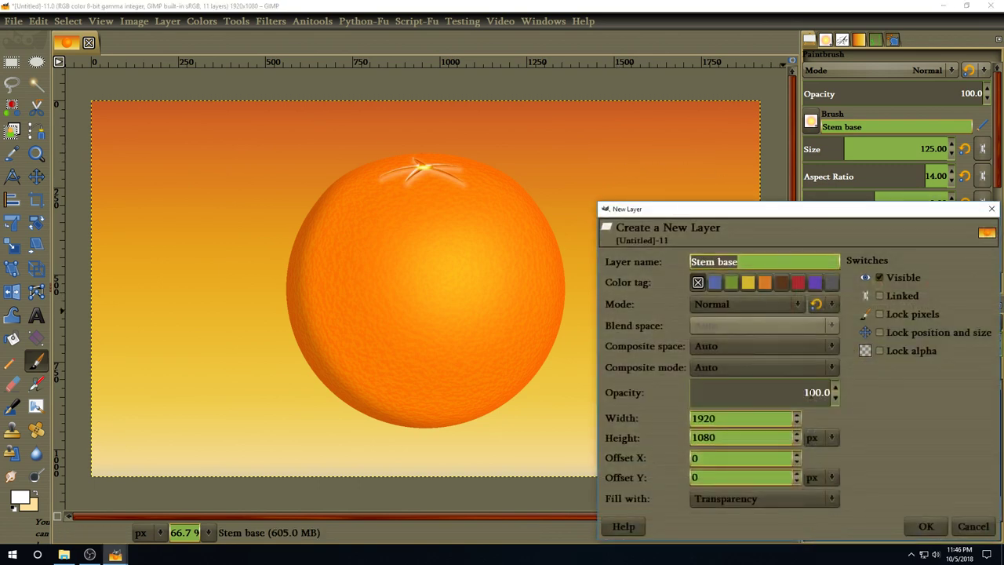
text(Stem)
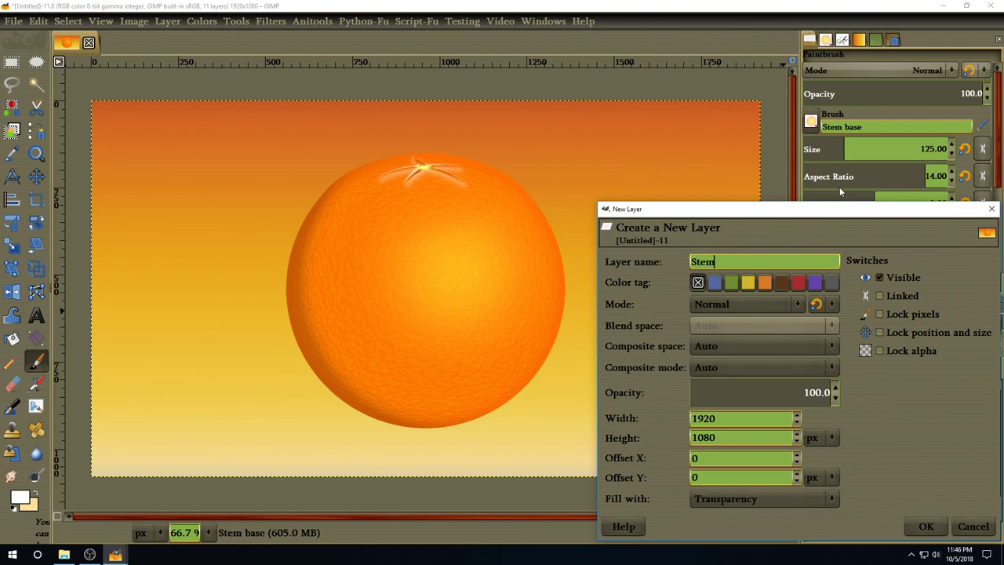
key(Return)
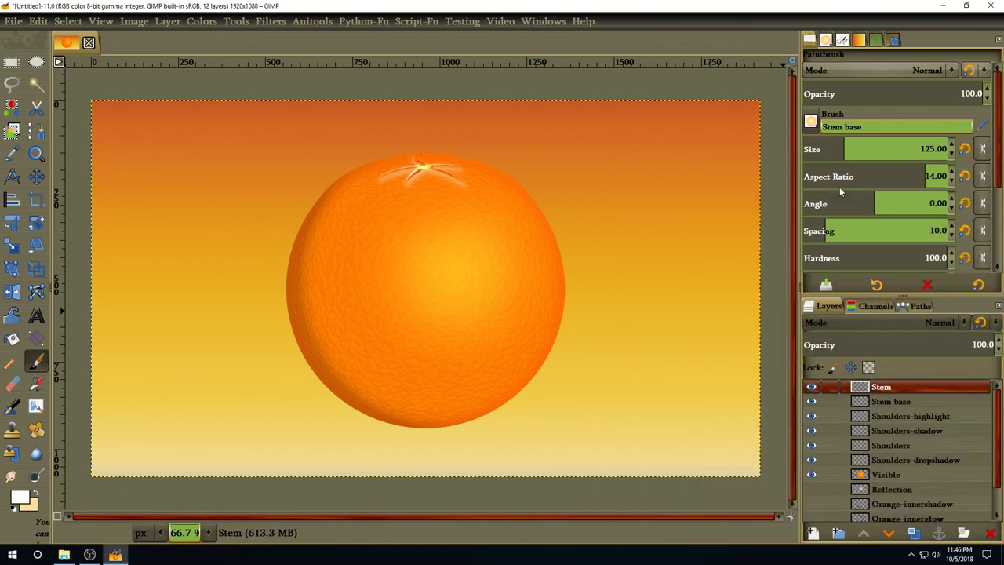
click(826, 41)
click(866, 90)
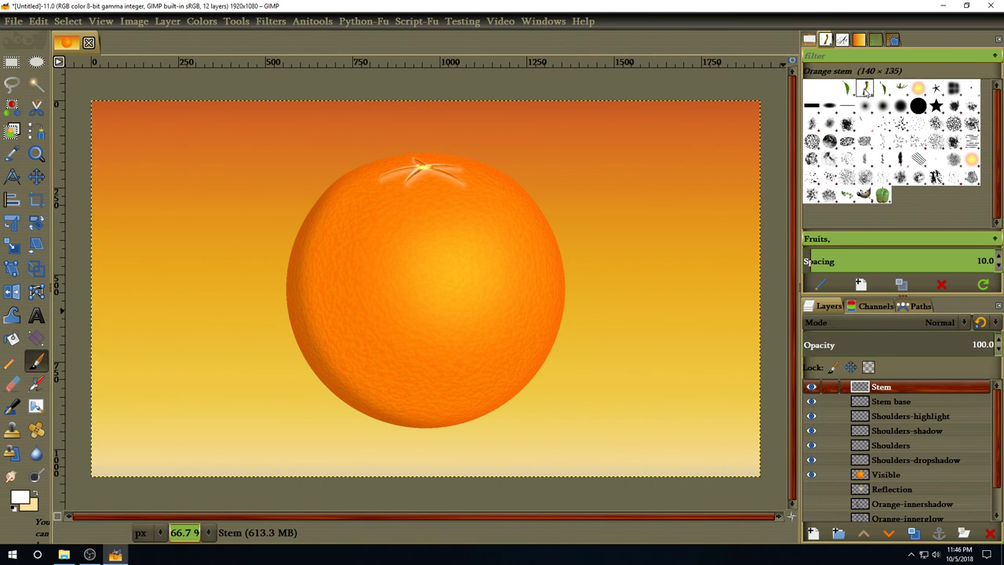
click(809, 41)
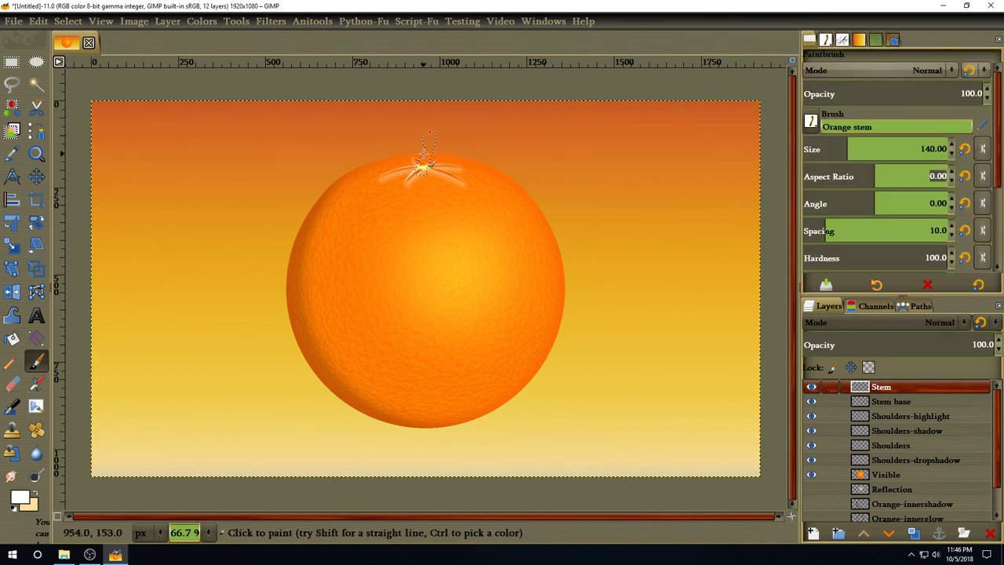
click(427, 147)
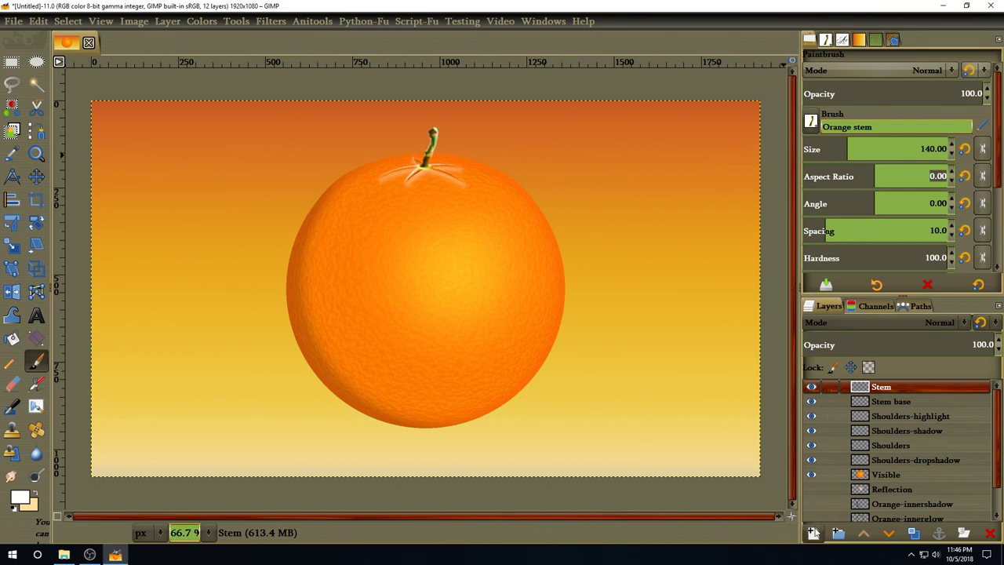
click(813, 534)
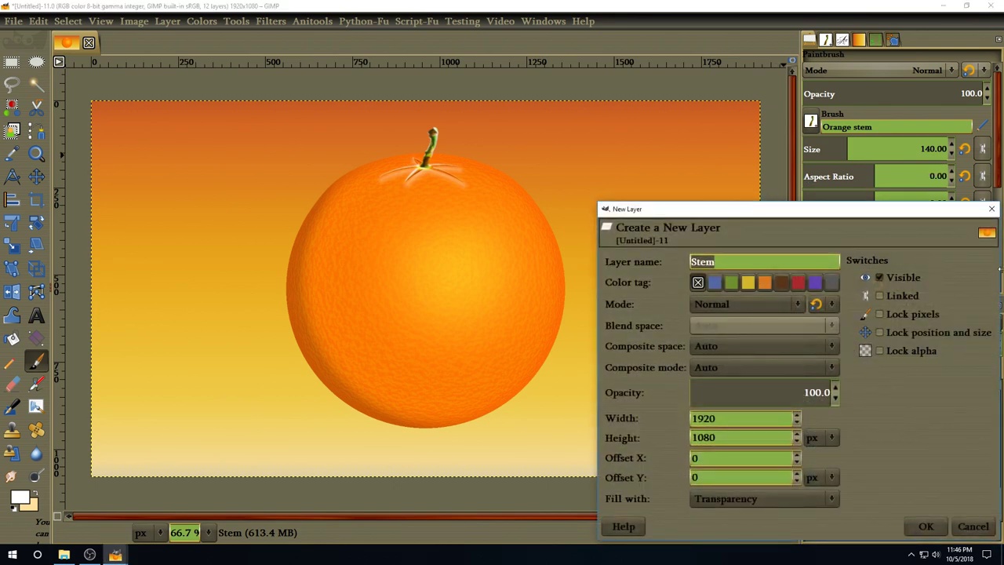
- Name the new layer Leaf and stamp the Leaf 1 brush hanging from the stem
text(Leaf)
key(Return)
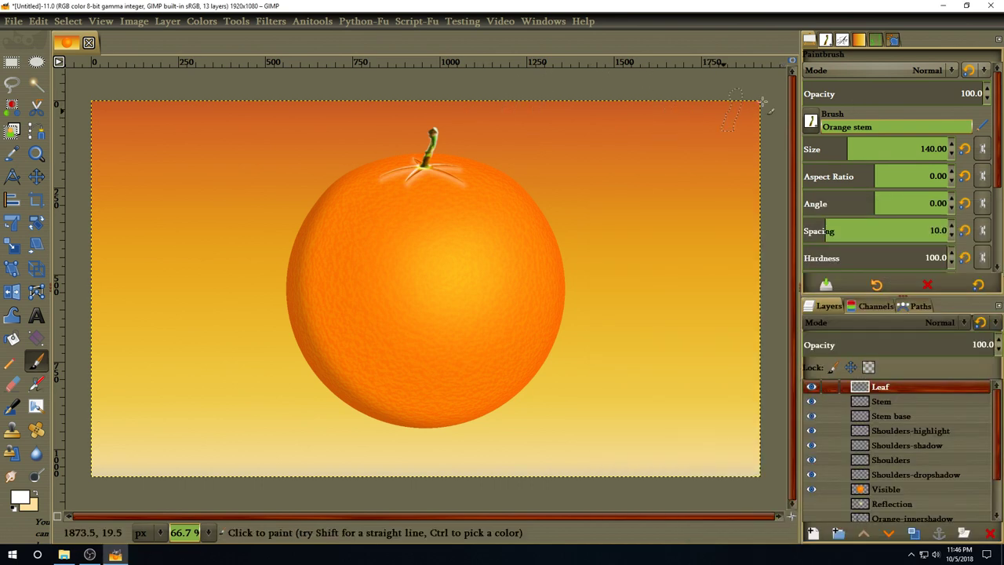
click(825, 41)
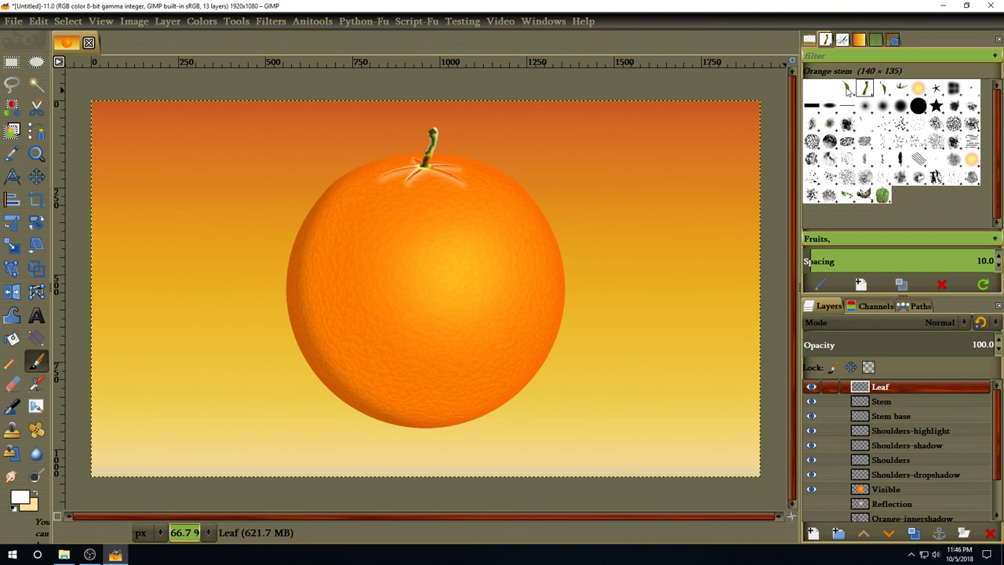
click(848, 89)
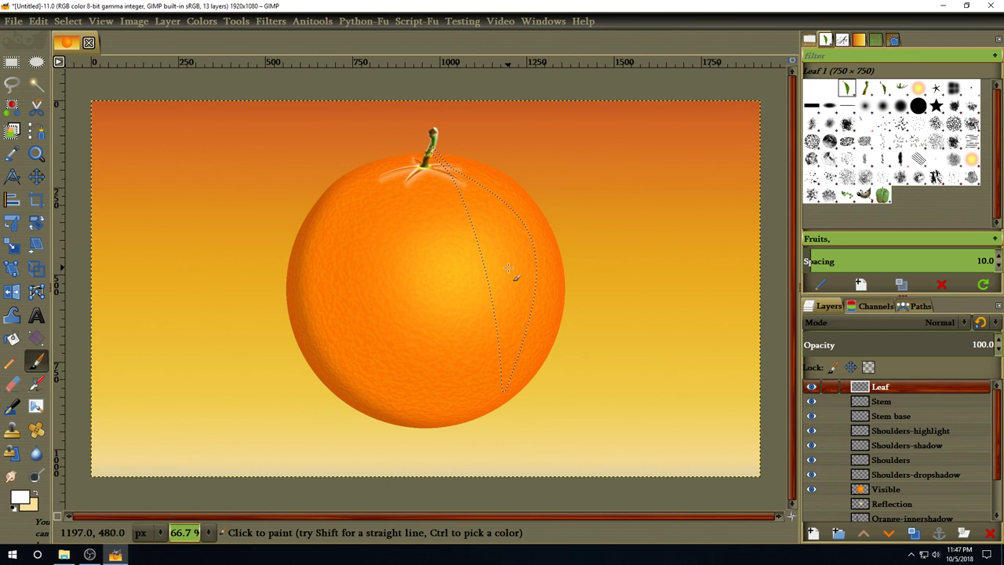
click(508, 269)
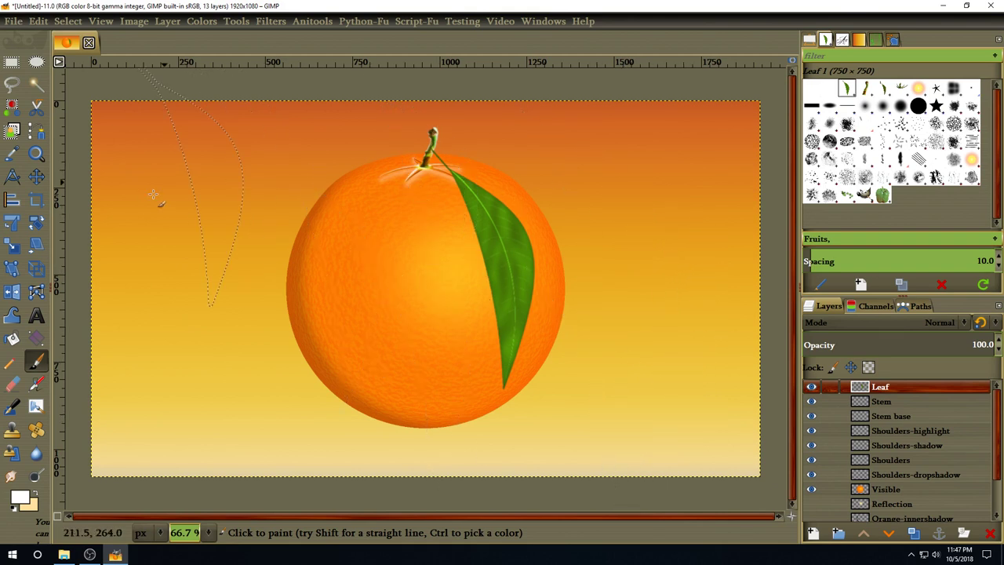
click(36, 176)
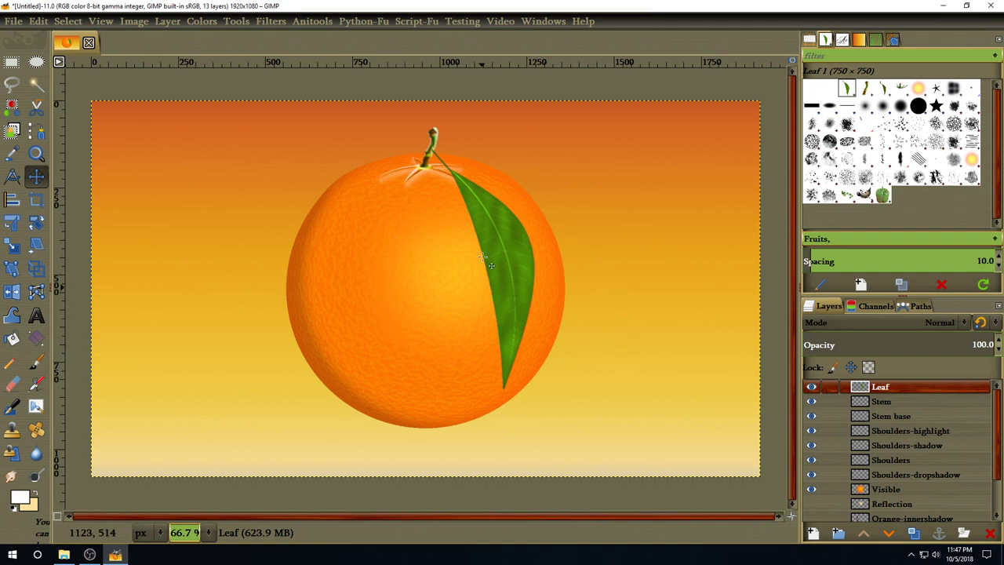
- Select the Visible layer and bring up the Perspective shadow filter
click(888, 490)
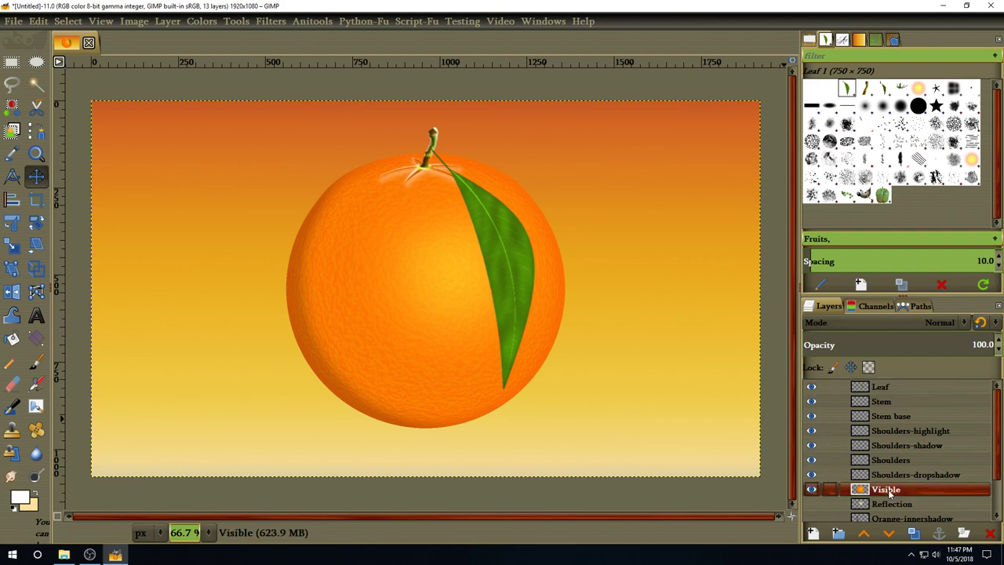
click(271, 22)
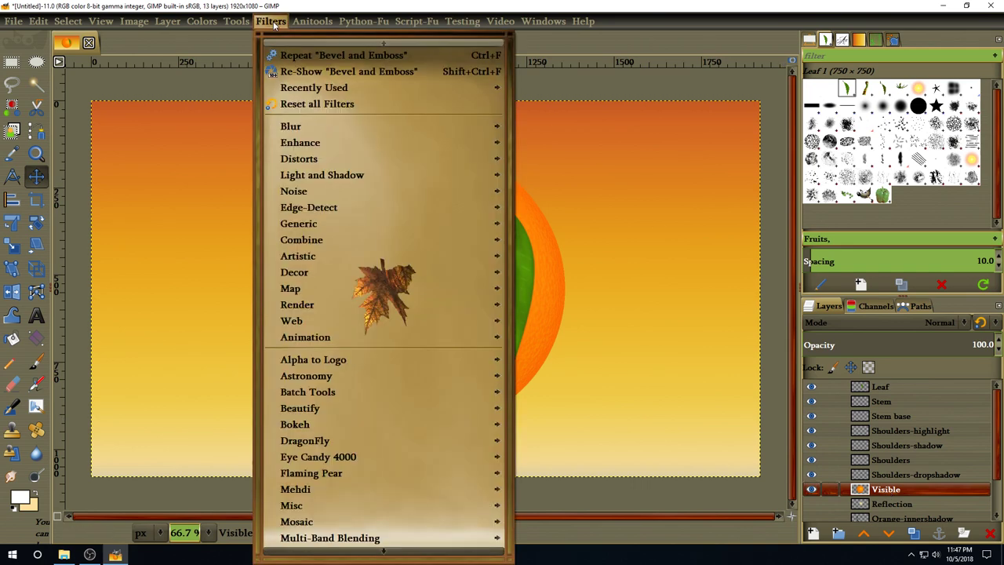
mouse_move(320, 175)
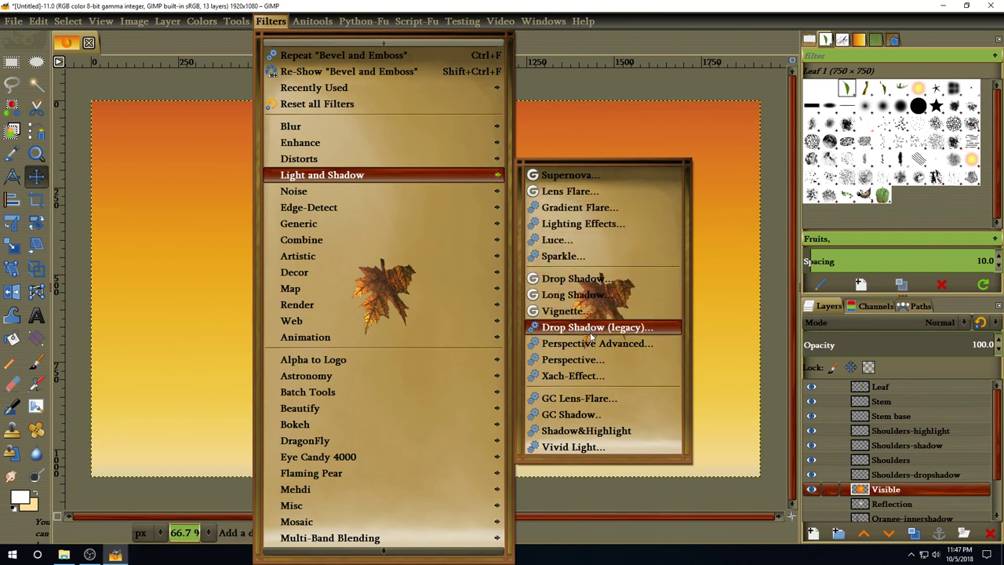
click(587, 361)
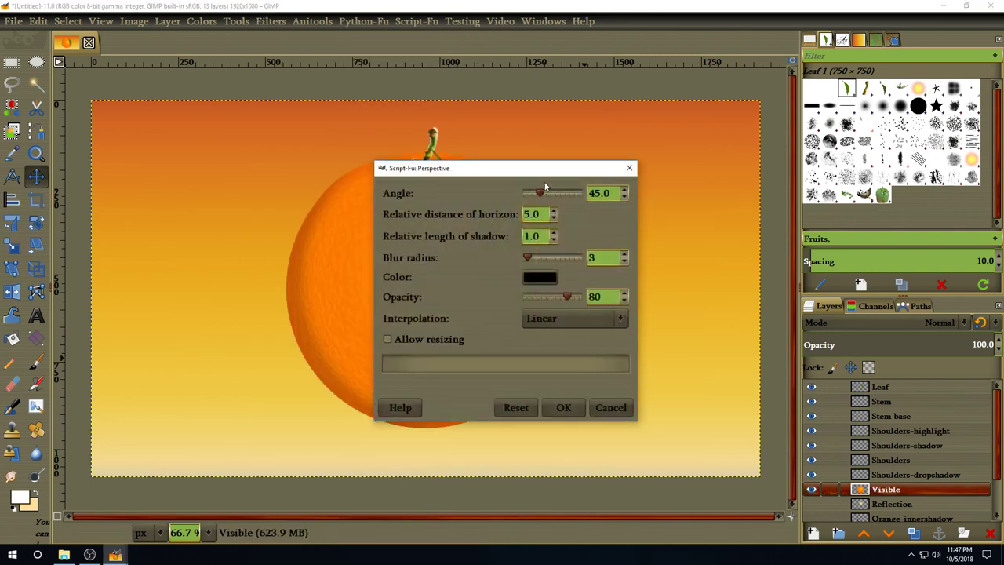
drag(475, 173, 139, 38)
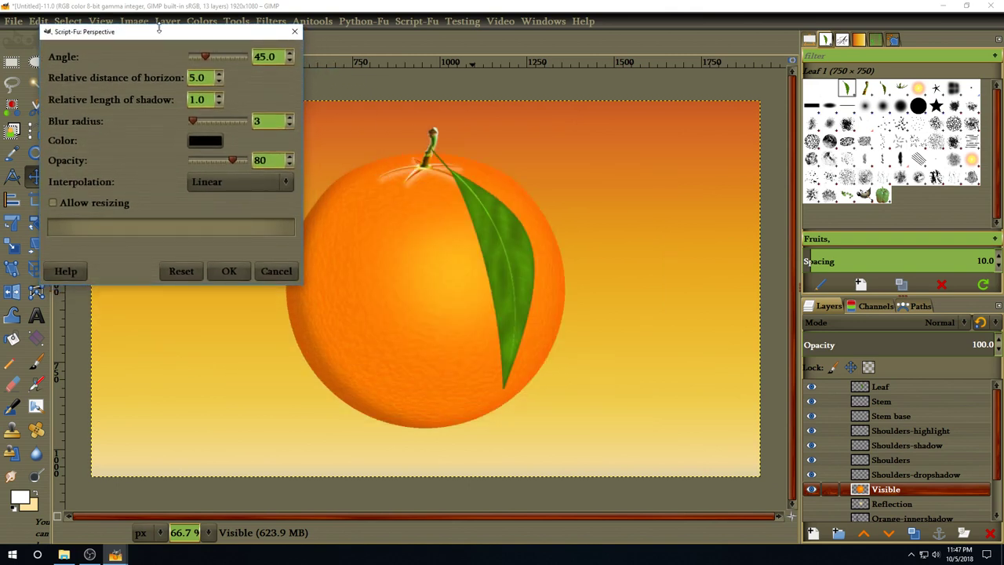
- Cast the orange's shadow with angle 105, length 0.7, blur 20 and opacity 70
drag(277, 56, 256, 57)
key(BackSpace)
drag(209, 101, 168, 92)
text(0.7)
key(Tab)
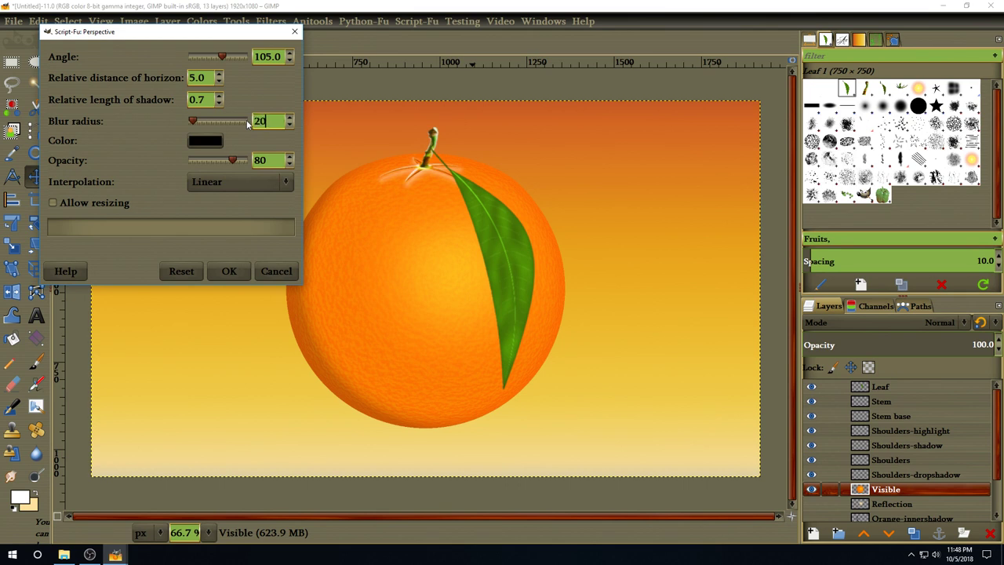
text(20)
double_click(260, 160)
text(7)
click(220, 271)
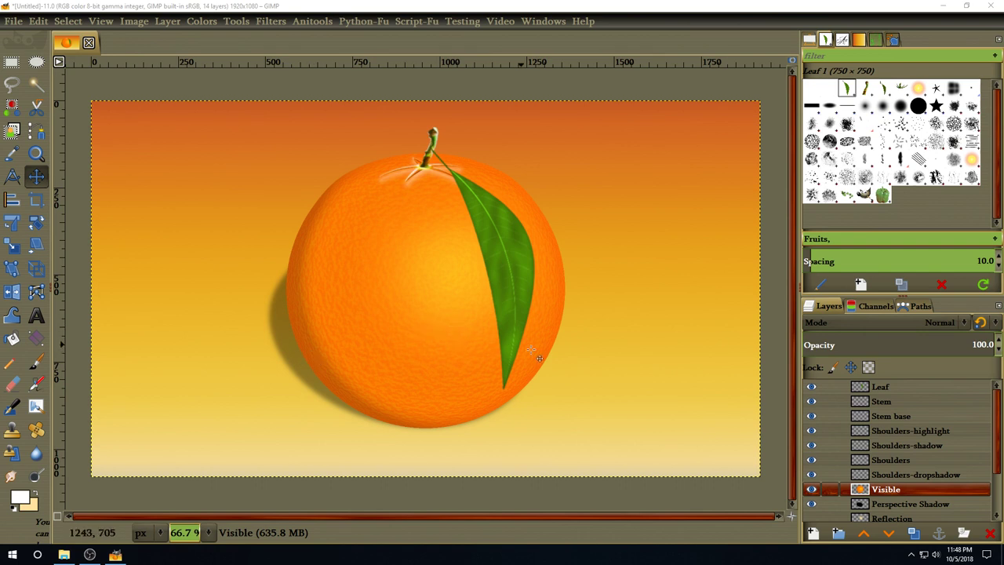
click(901, 401)
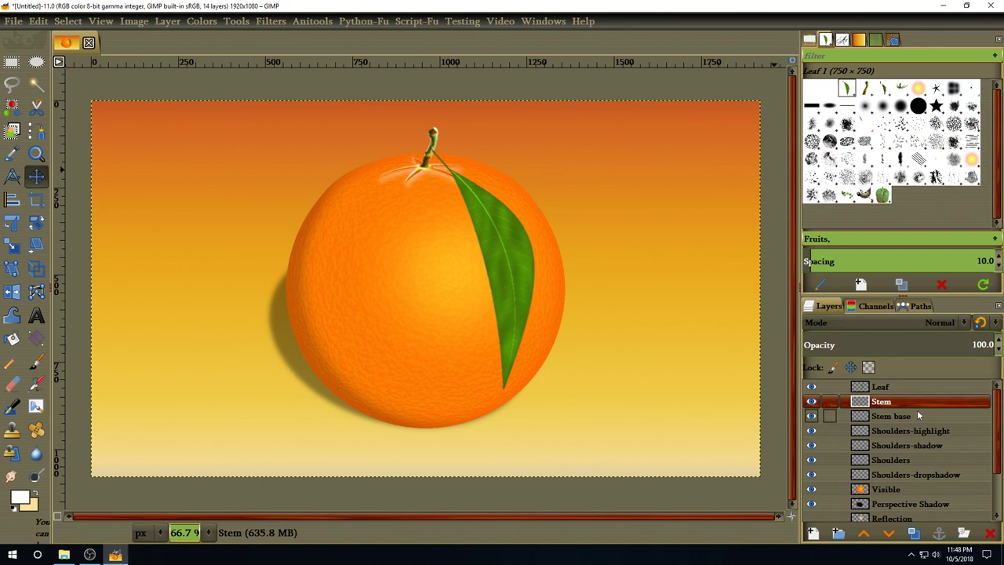
- Re-show the Perspective filter on the Stem layer and apply its shadow at angle 160
click(270, 21)
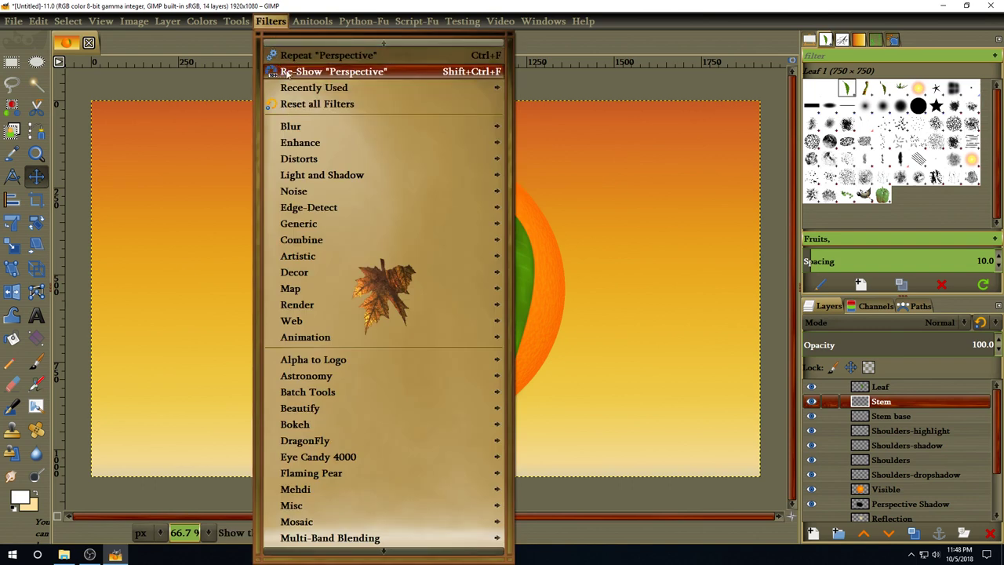
click(341, 71)
drag(505, 169, 158, 37)
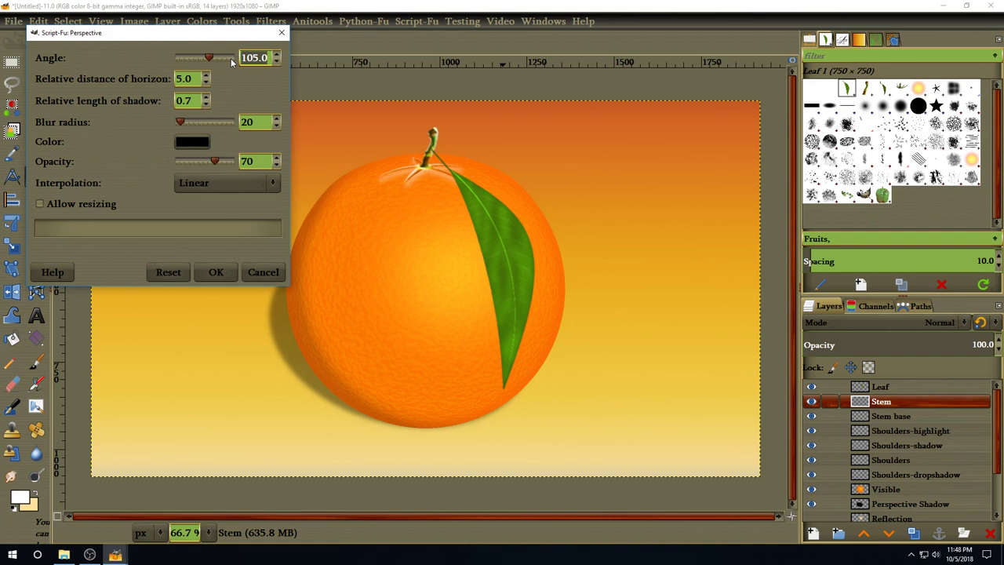
text(160)
click(210, 270)
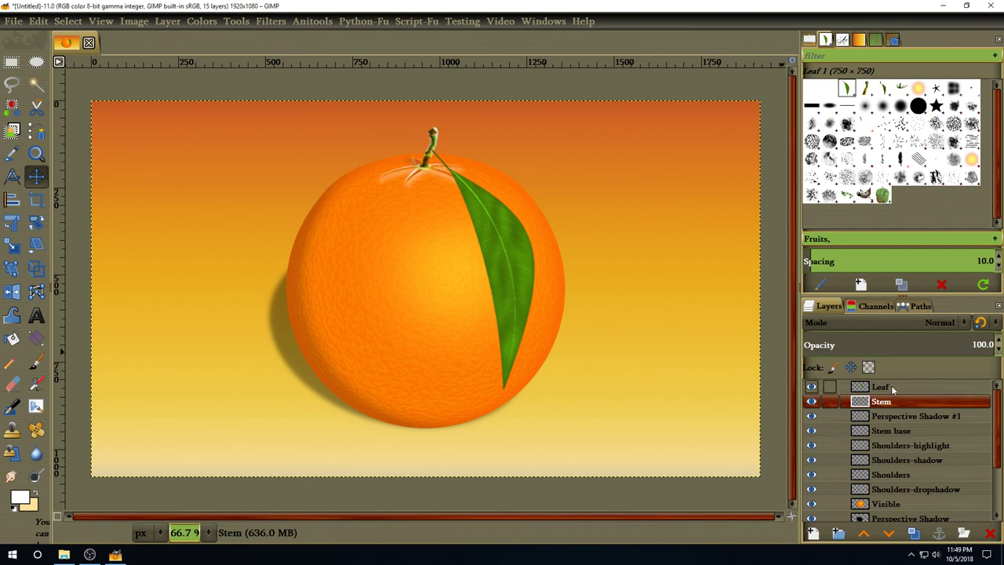
- Add the Leaf layer's perspective shadow with angle 94, horizon 3.5, length 0.5
click(891, 386)
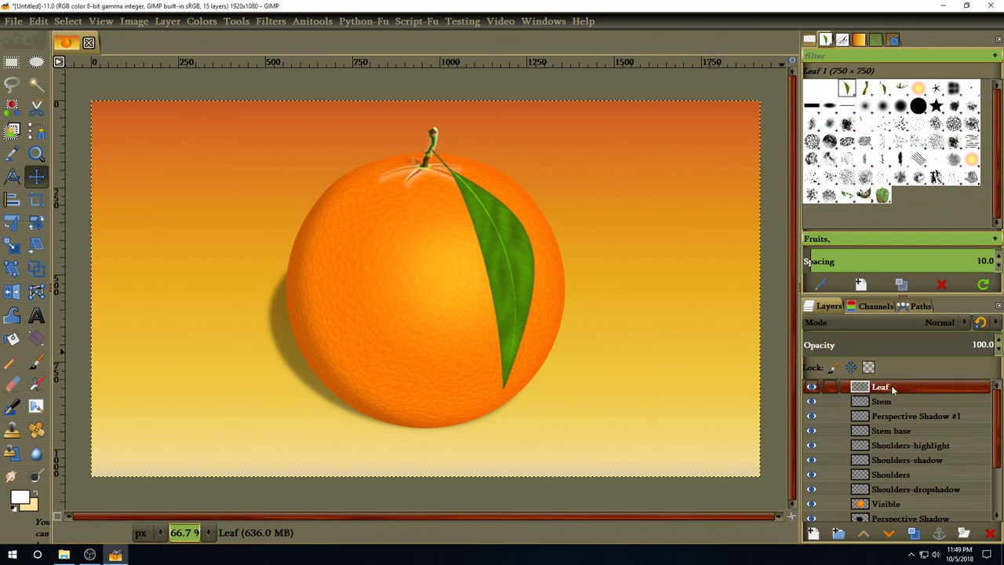
click(270, 21)
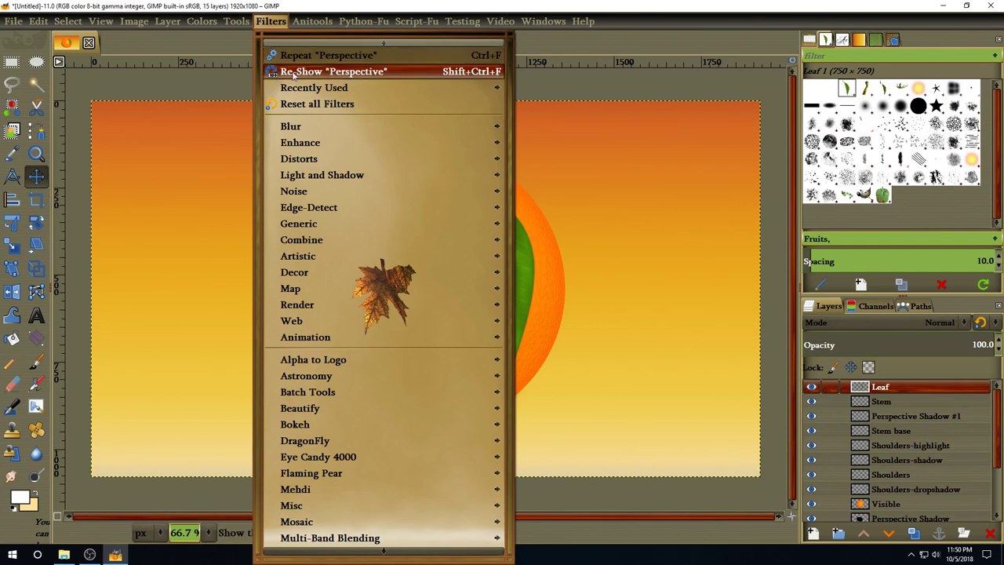
click(346, 74)
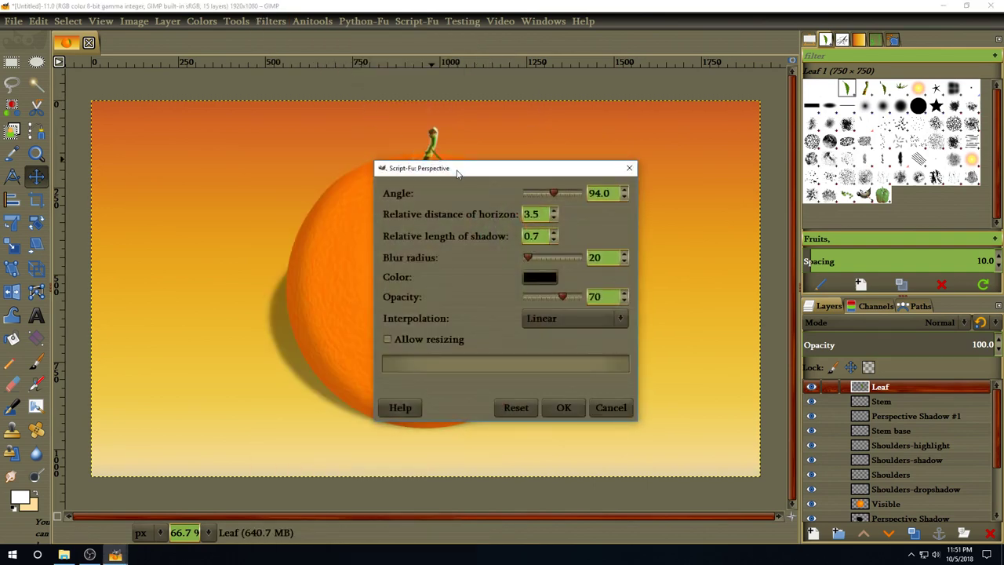
drag(457, 170, 114, 29)
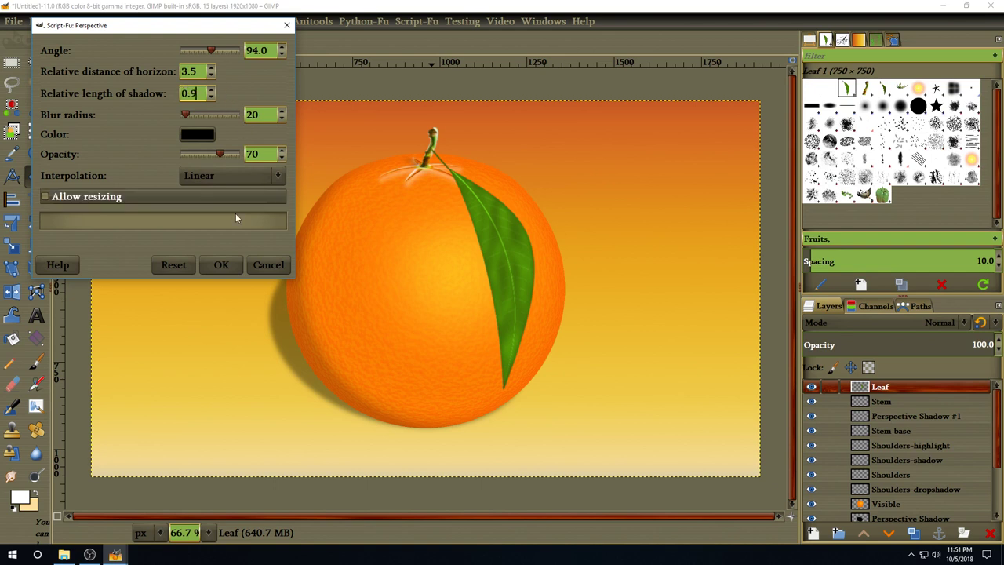
click(218, 267)
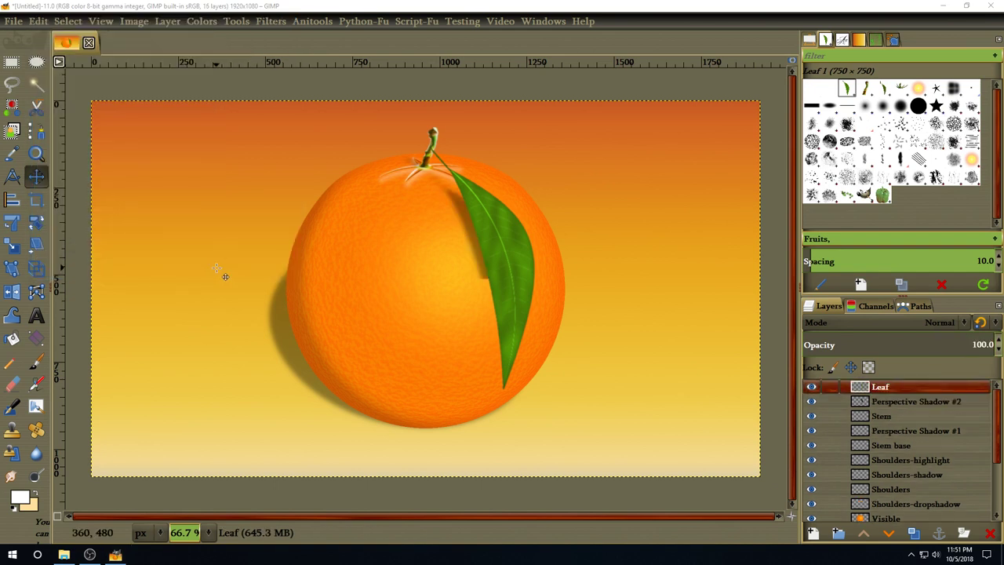